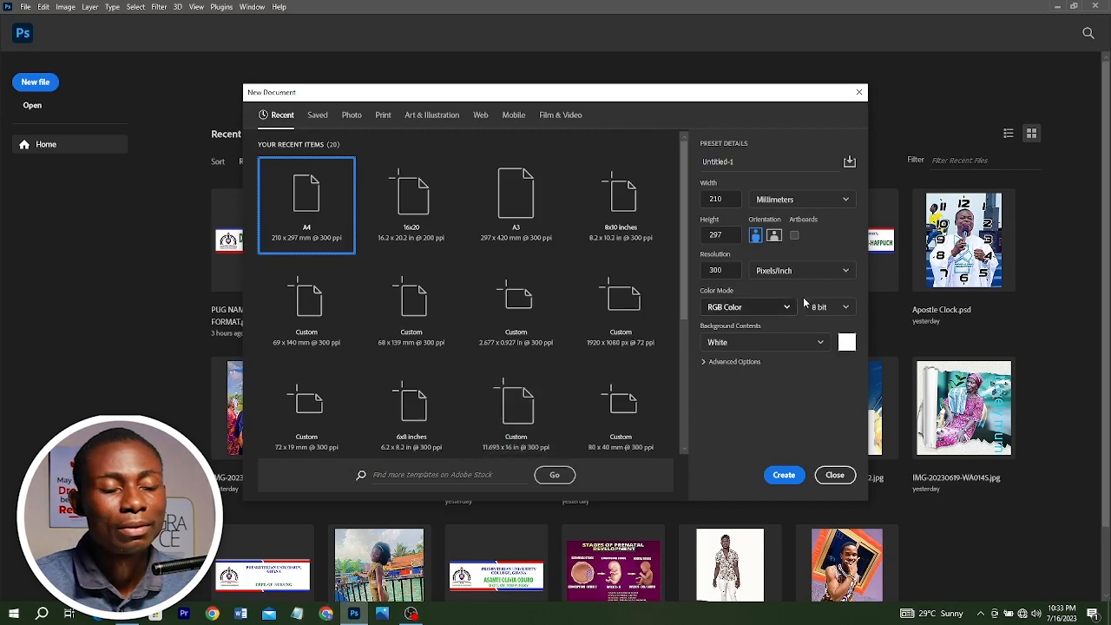
Create a document 48 inches wide and 24 inches high at 72 pixels/inch, and hide its floating properties
click(773, 200)
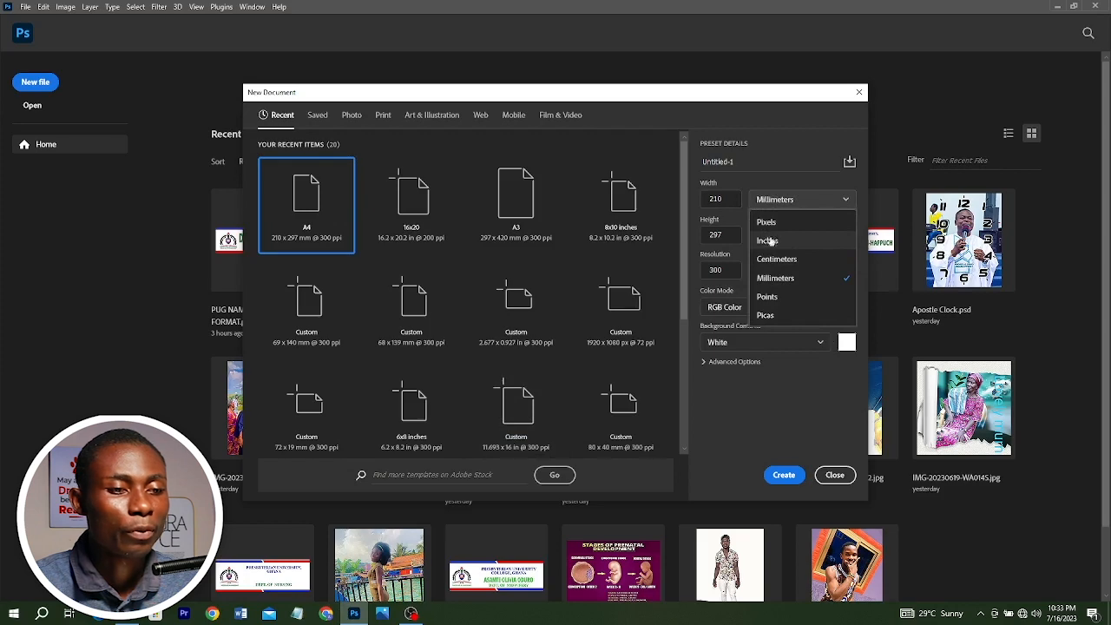
click(770, 241)
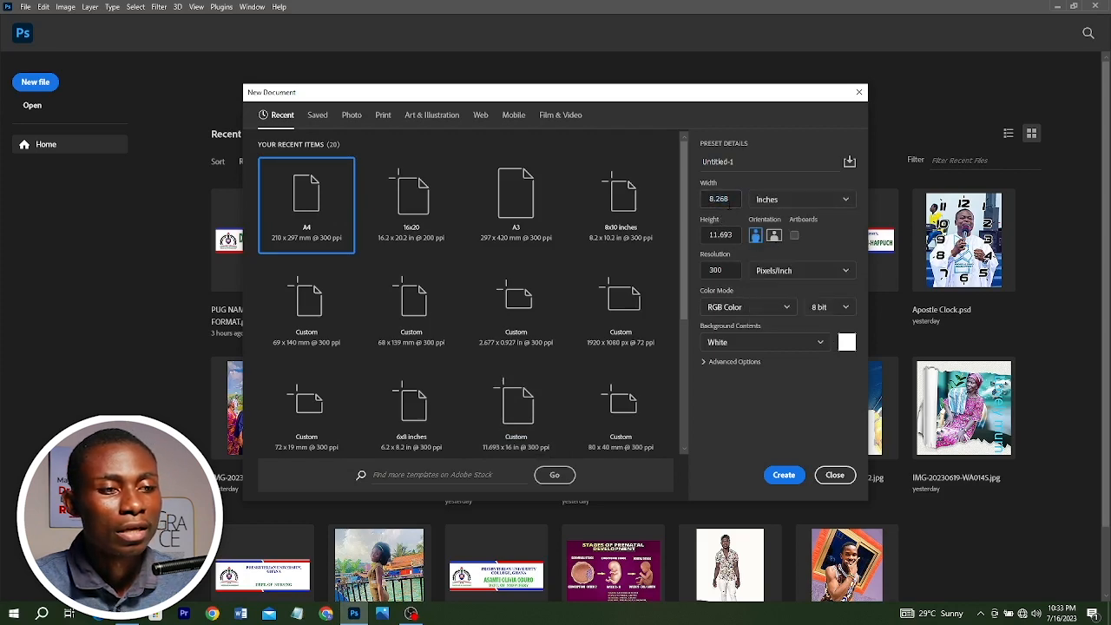
drag(729, 203, 704, 202)
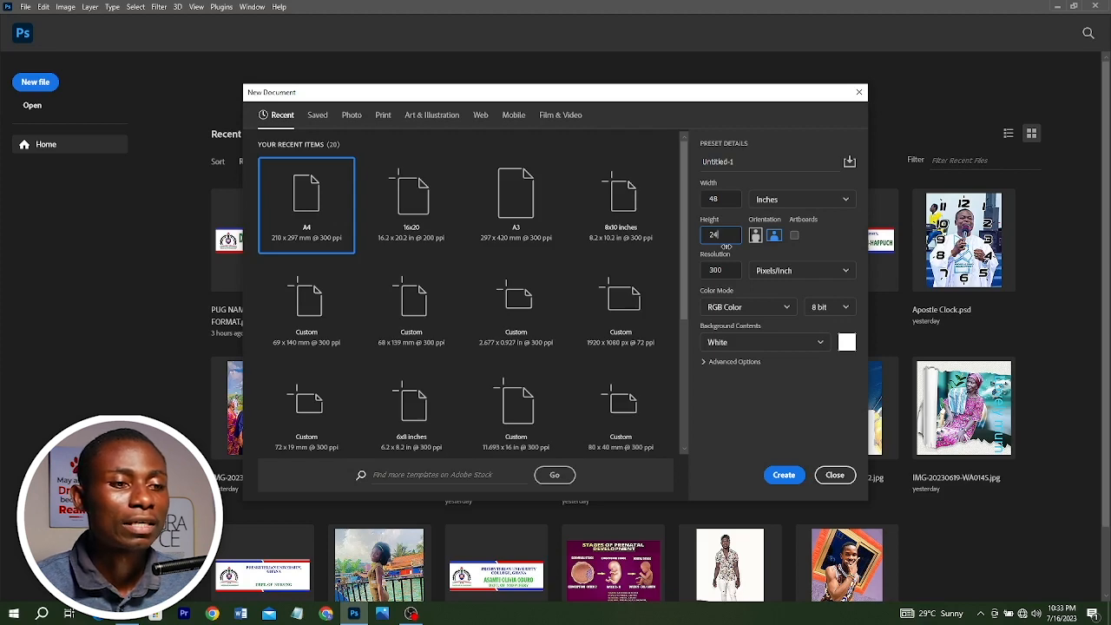
key(Tab)
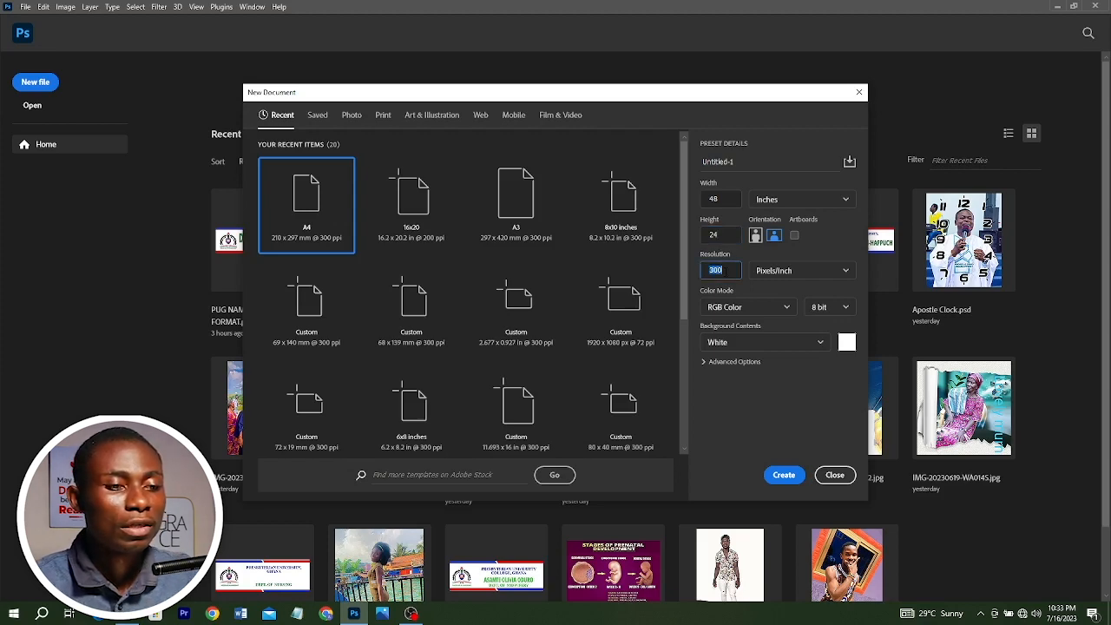
text(72)
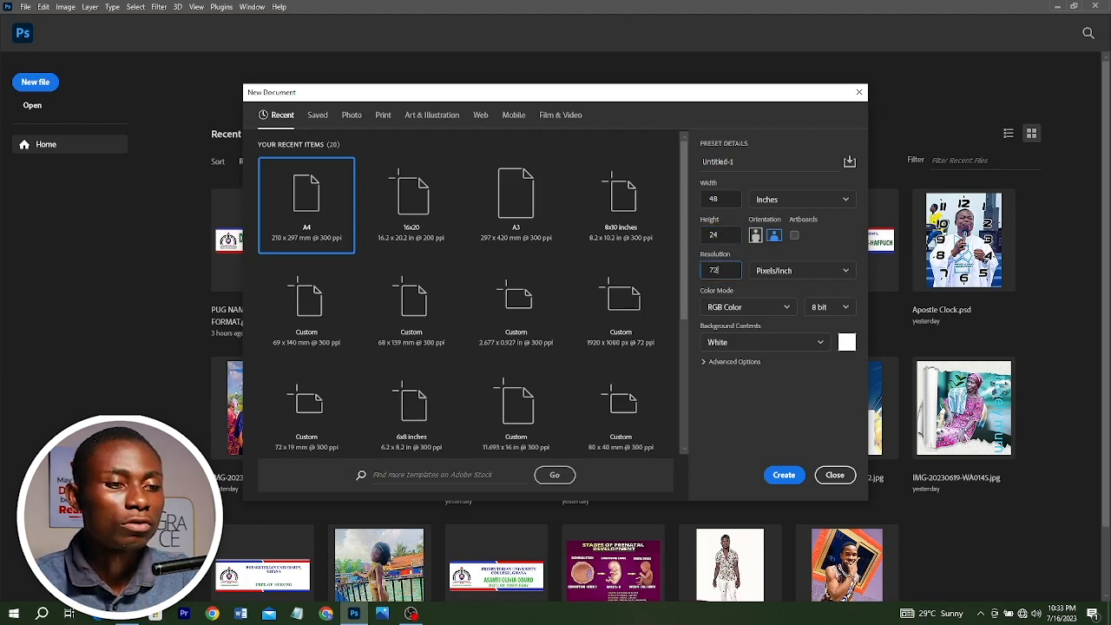
click(784, 475)
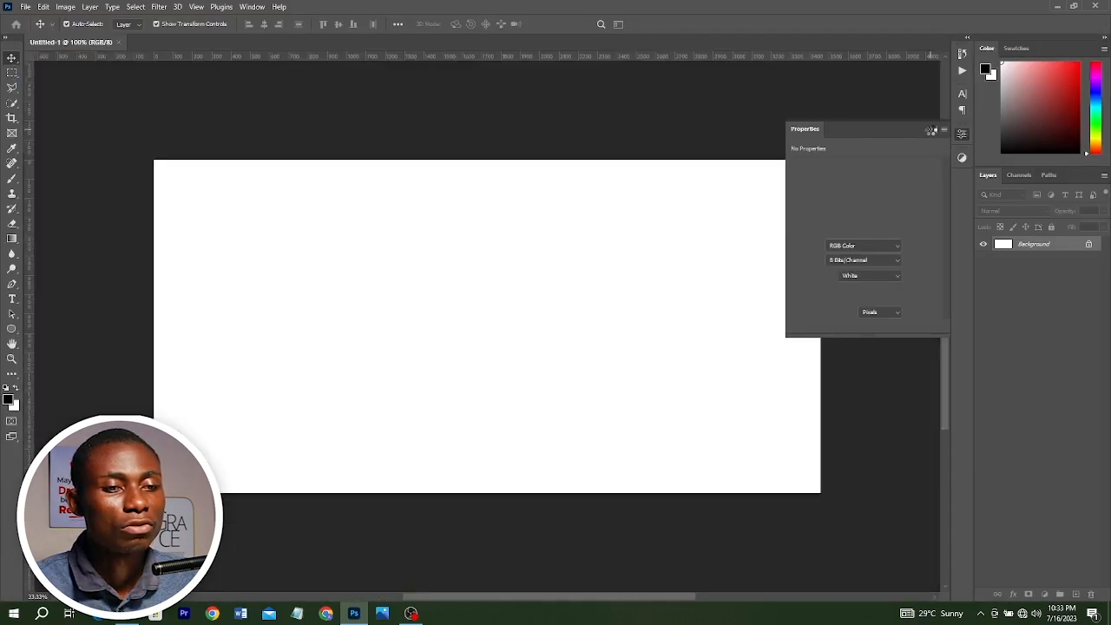
click(931, 128)
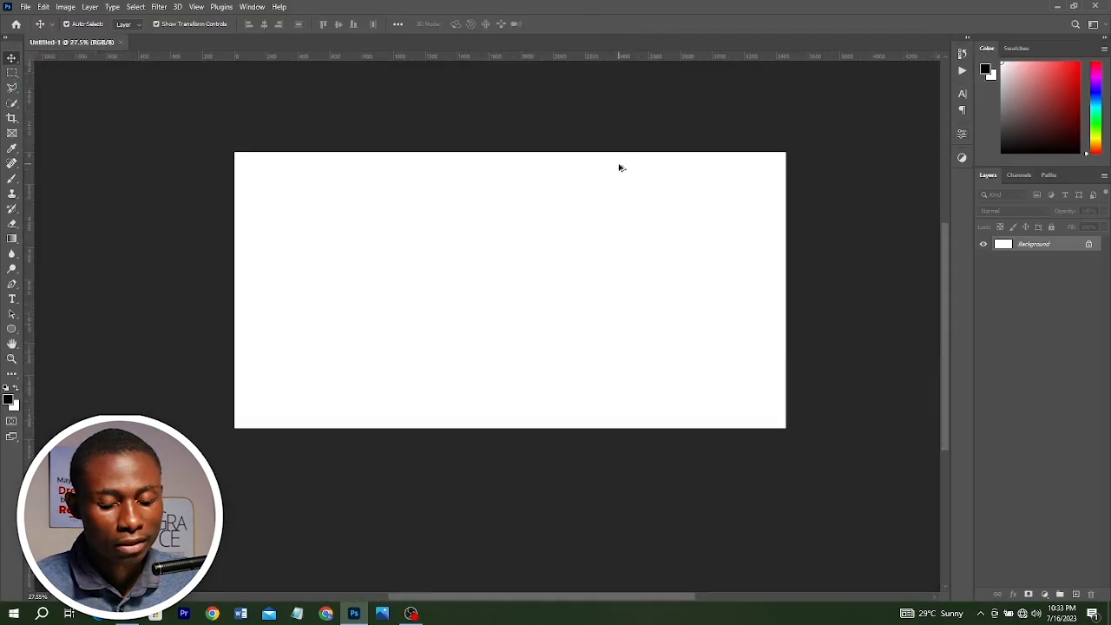
Duplicate the Background layer
scroll(619, 168, up, 2)
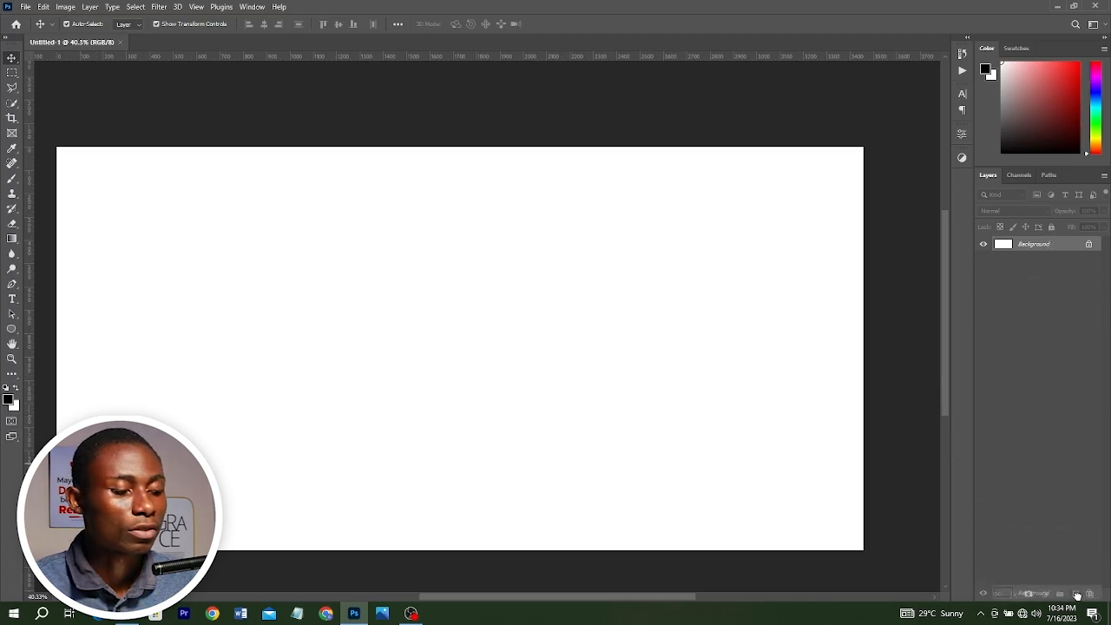
drag(1077, 595, 1074, 595)
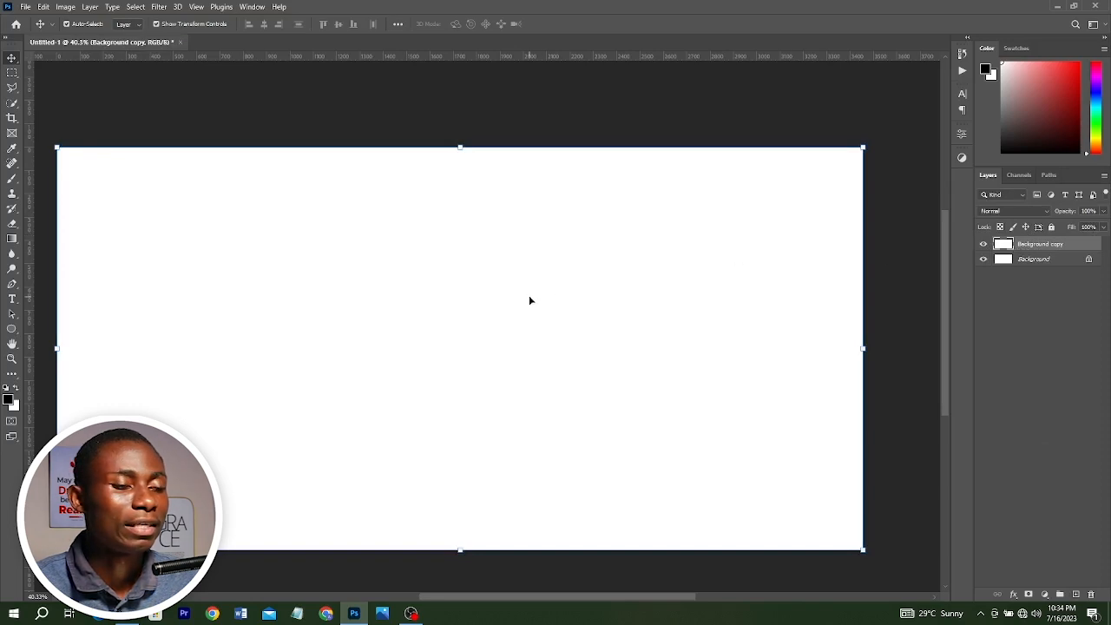
scroll(451, 213, down, 2)
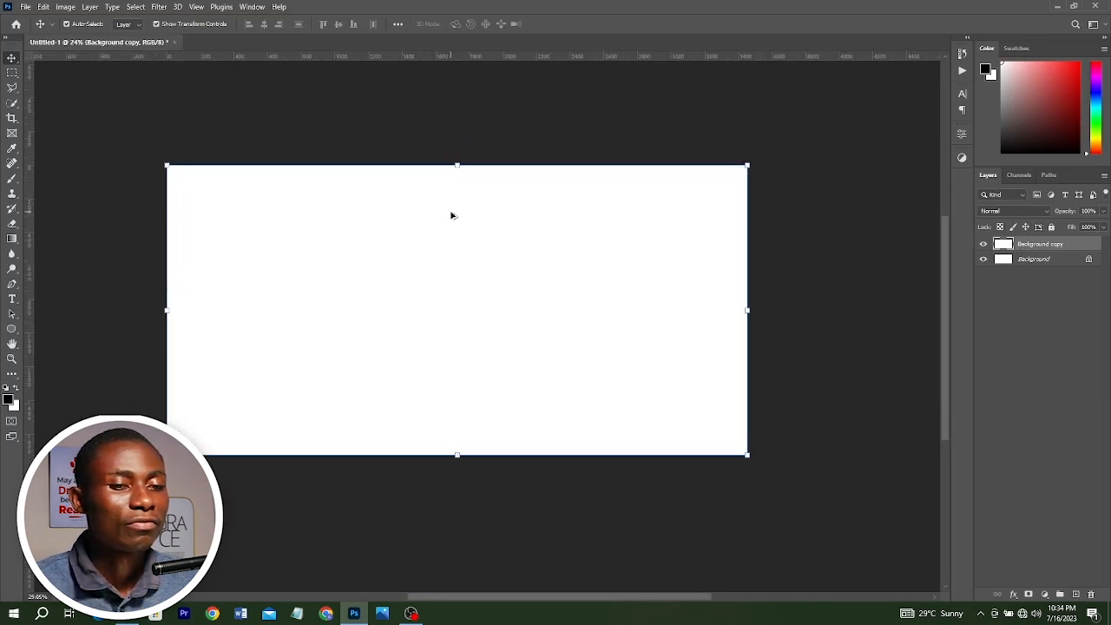
Add a Gradient Overlay to the Background copy layer with a 0° angle and 100% opacity
click(1013, 595)
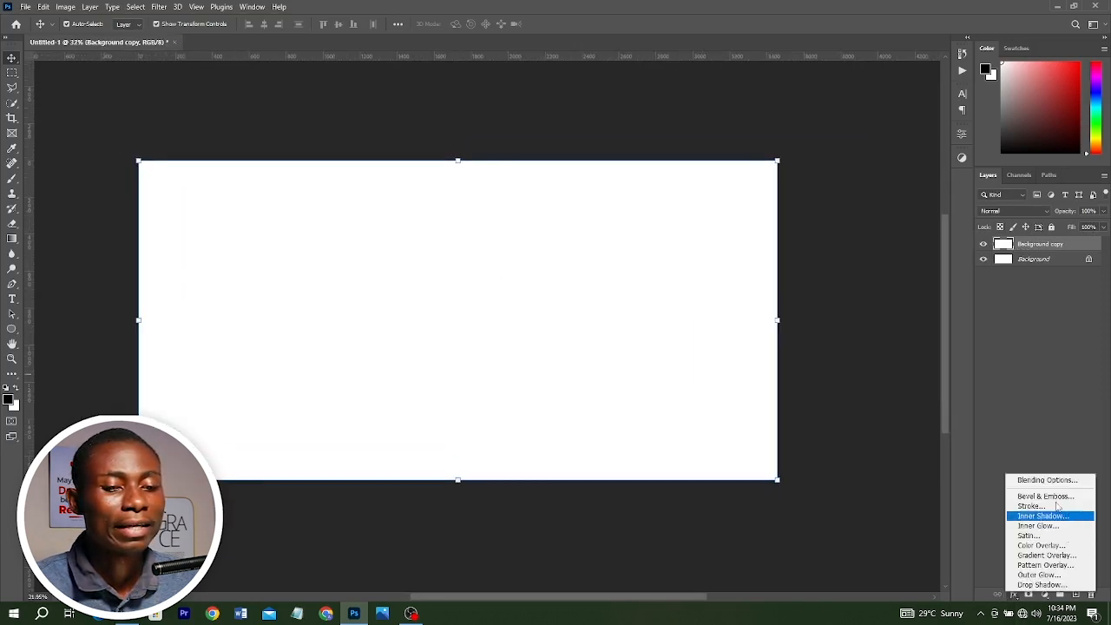
click(1057, 556)
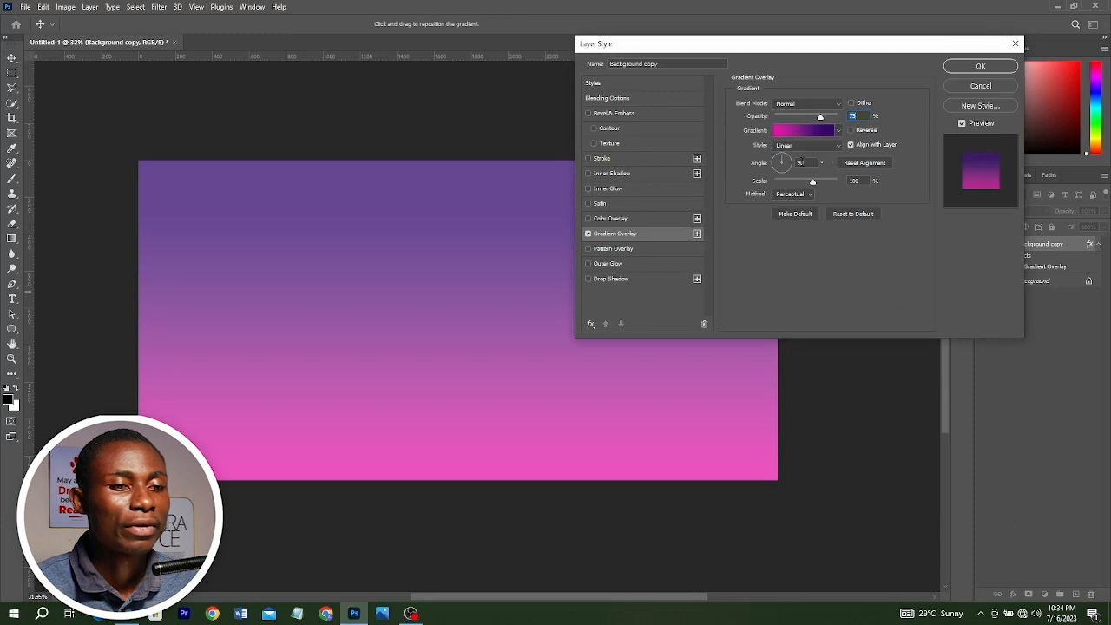
drag(803, 162, 762, 167)
text(0)
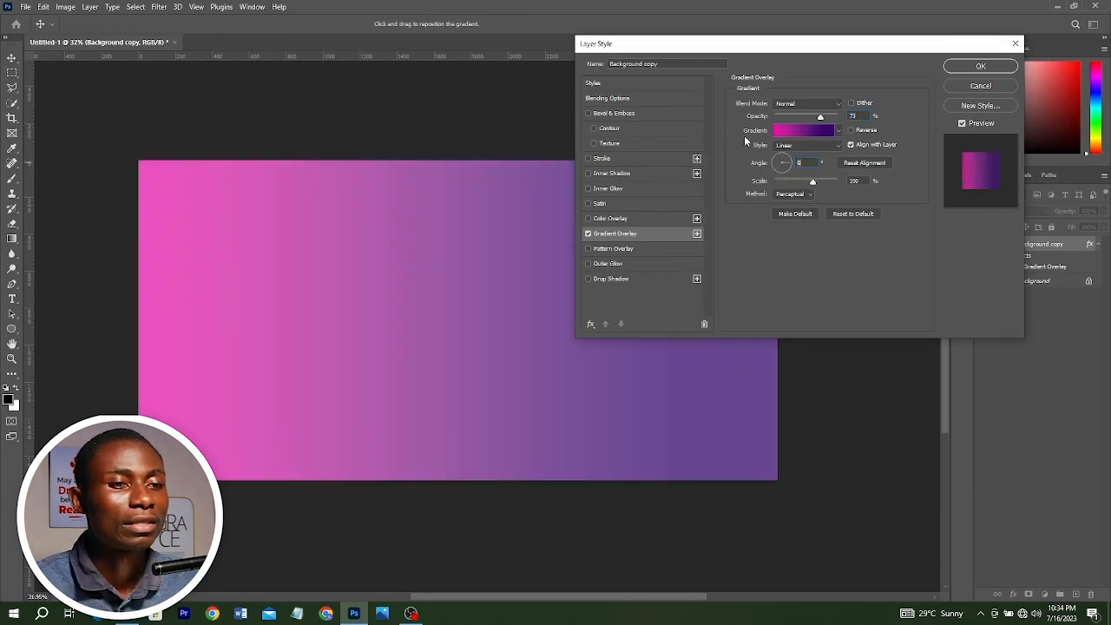
click(797, 130)
click(896, 130)
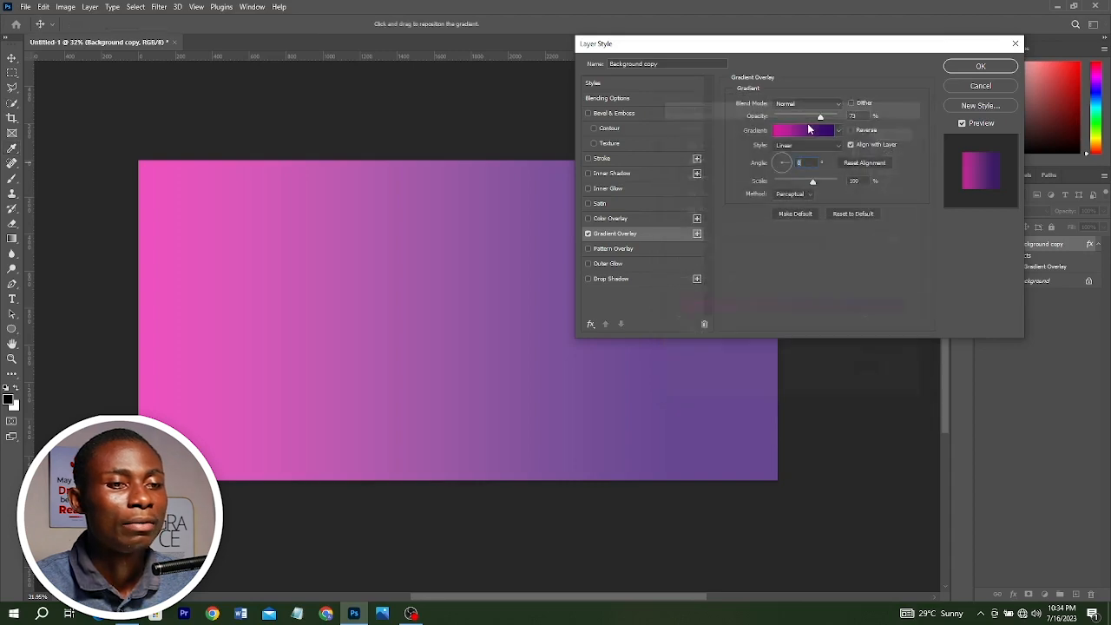
drag(820, 119, 908, 114)
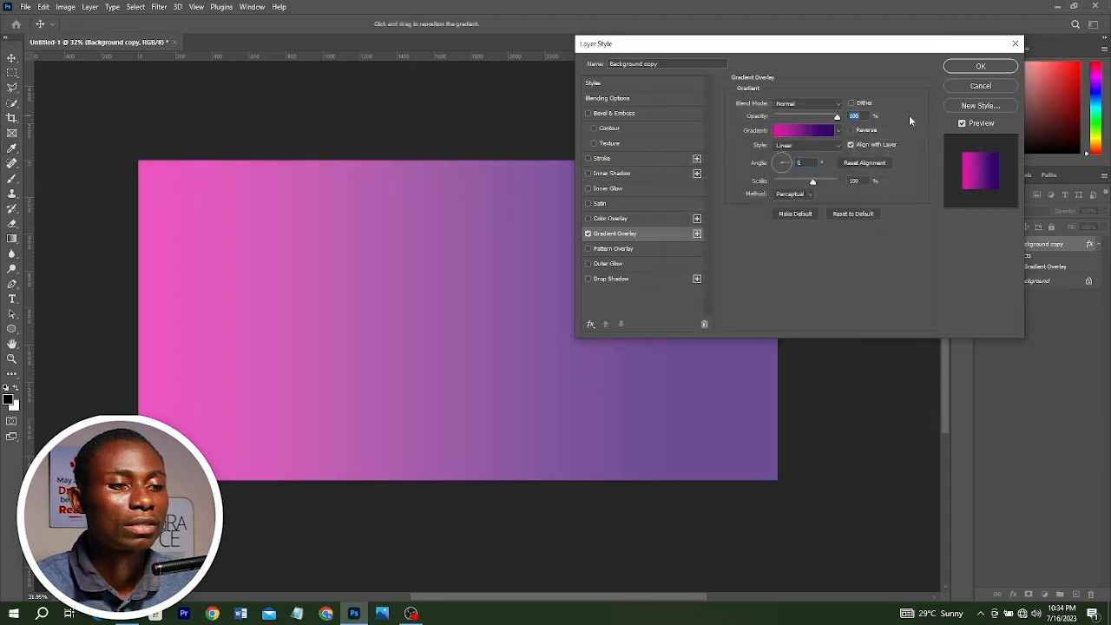
Switch the overlay's gradient to the white-to-gold preset
click(800, 130)
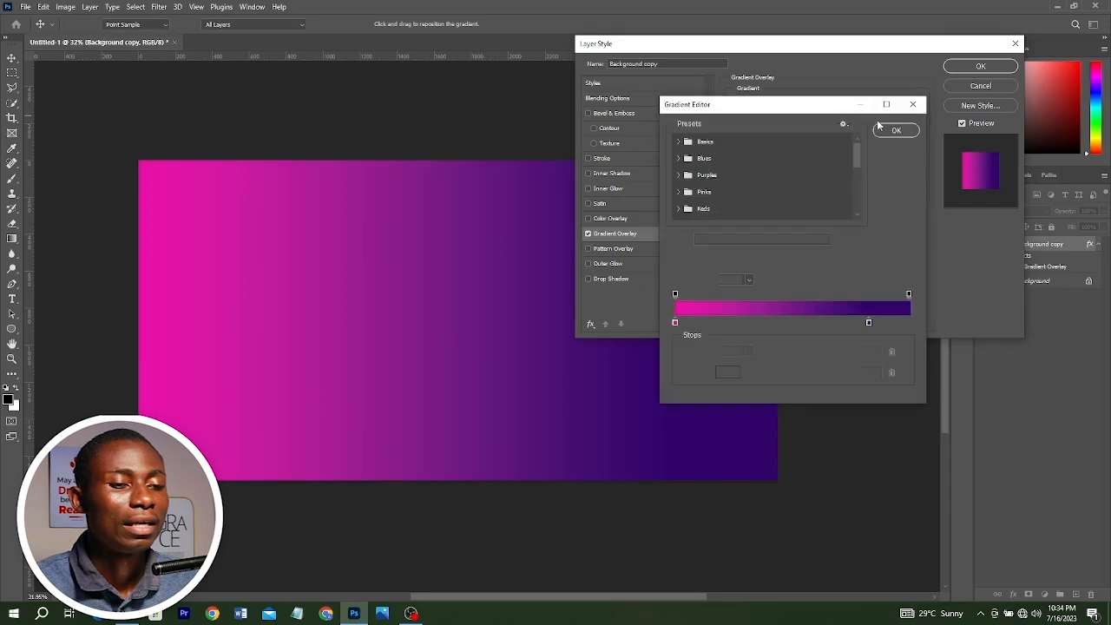
scroll(768, 183, down, 5)
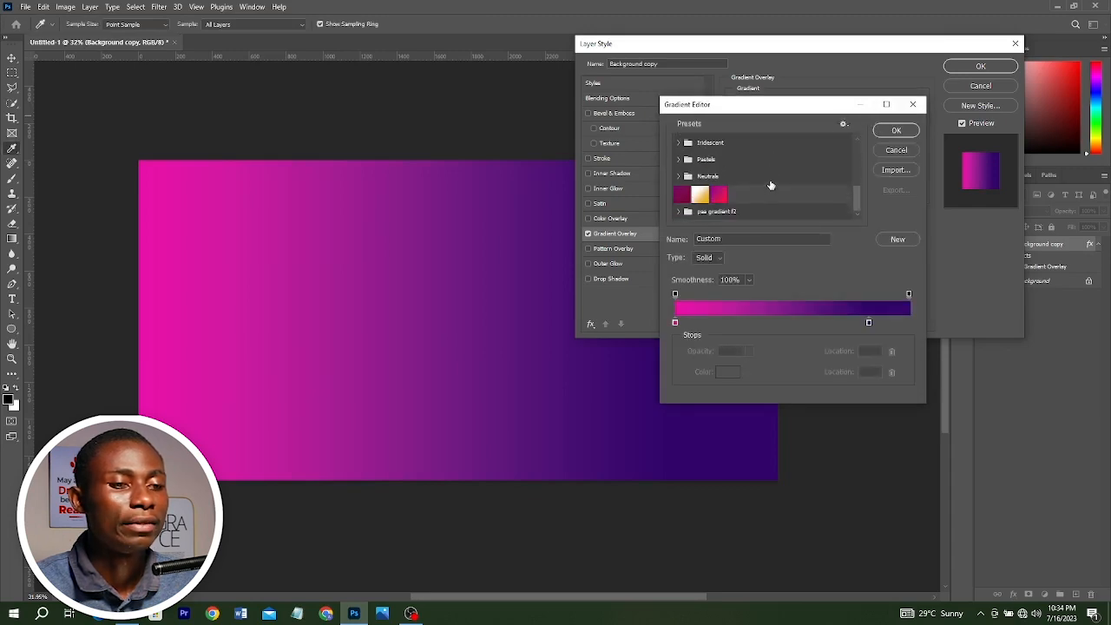
click(699, 194)
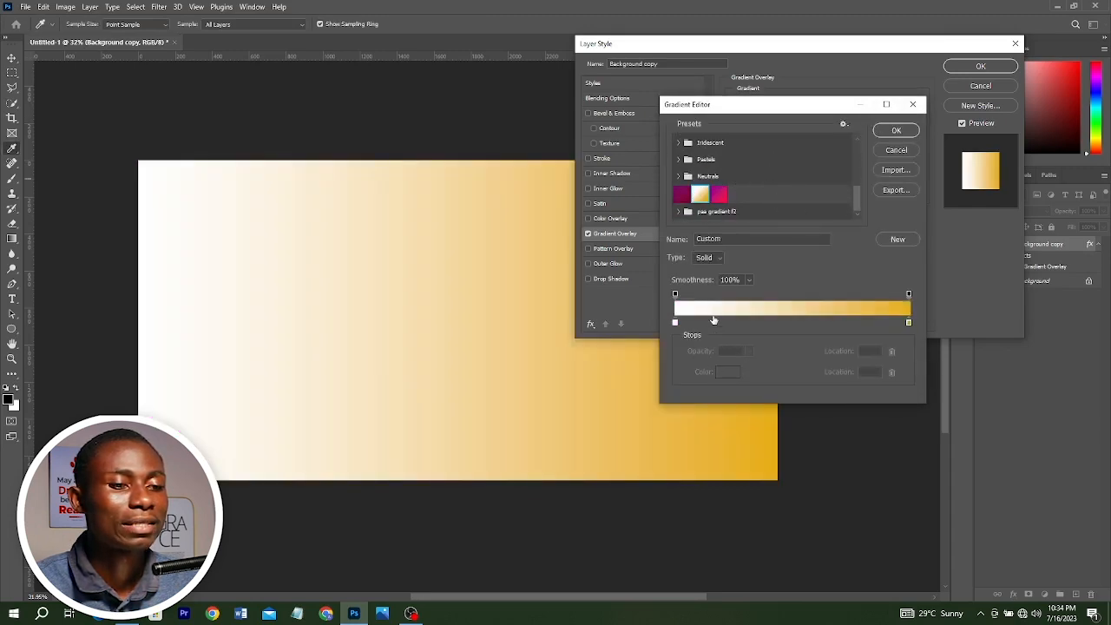
Add a gold color stop at 21% and a white stop about three-quarters along the gradient, removing the extra middle white stop
drag(909, 322, 719, 322)
click(782, 322)
click(834, 321)
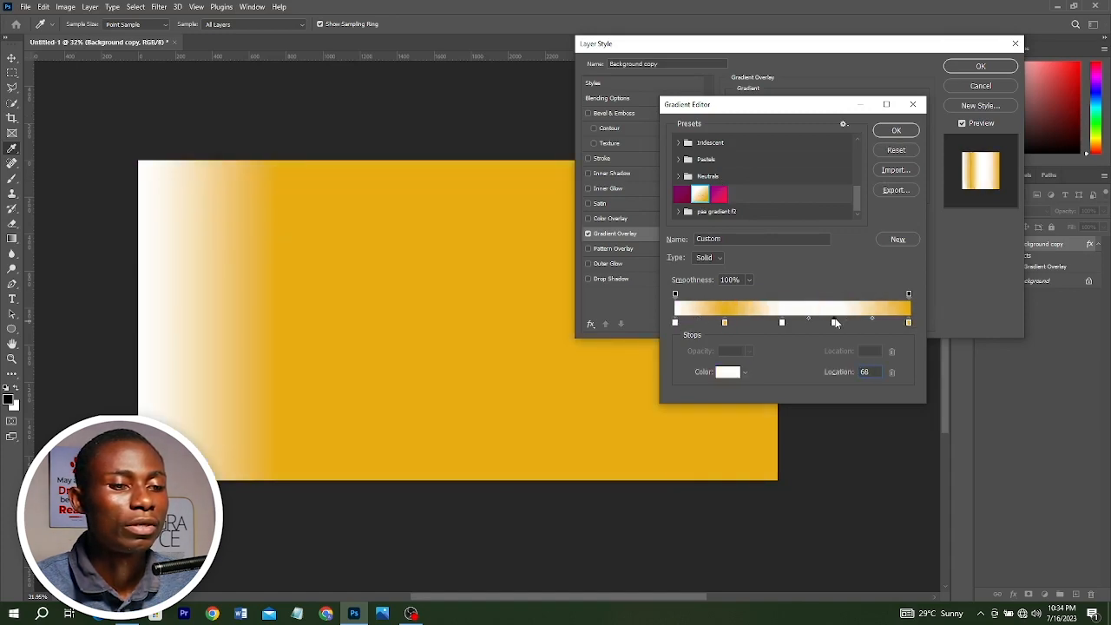
drag(835, 323, 853, 323)
drag(782, 322, 785, 342)
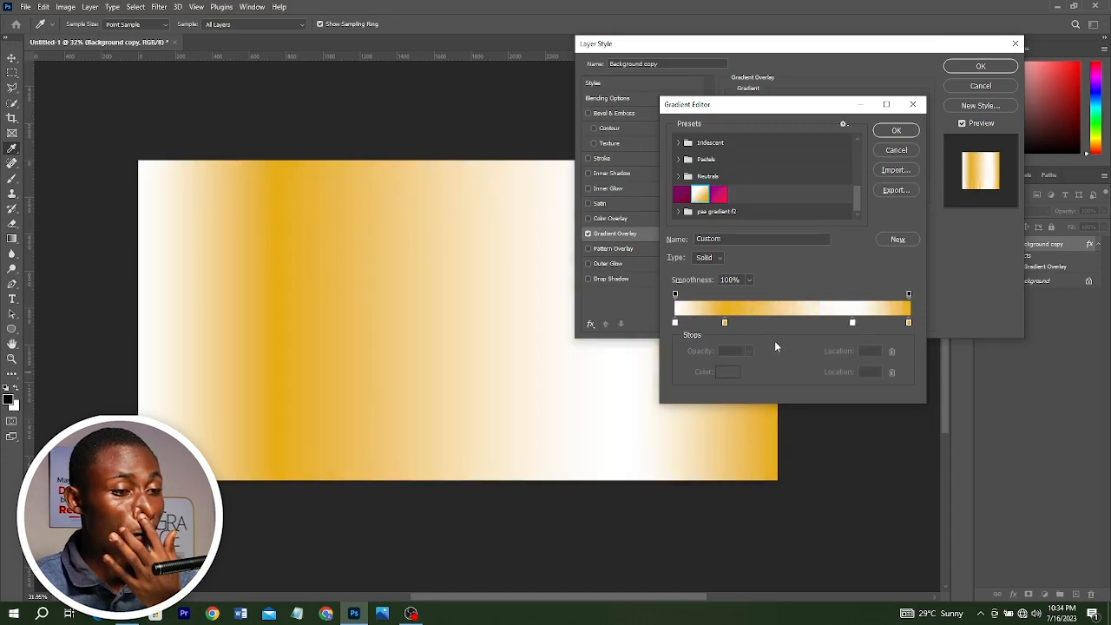
Save the edited white-and-gold gradient as a new preset and accept it for the overlay
click(723, 323)
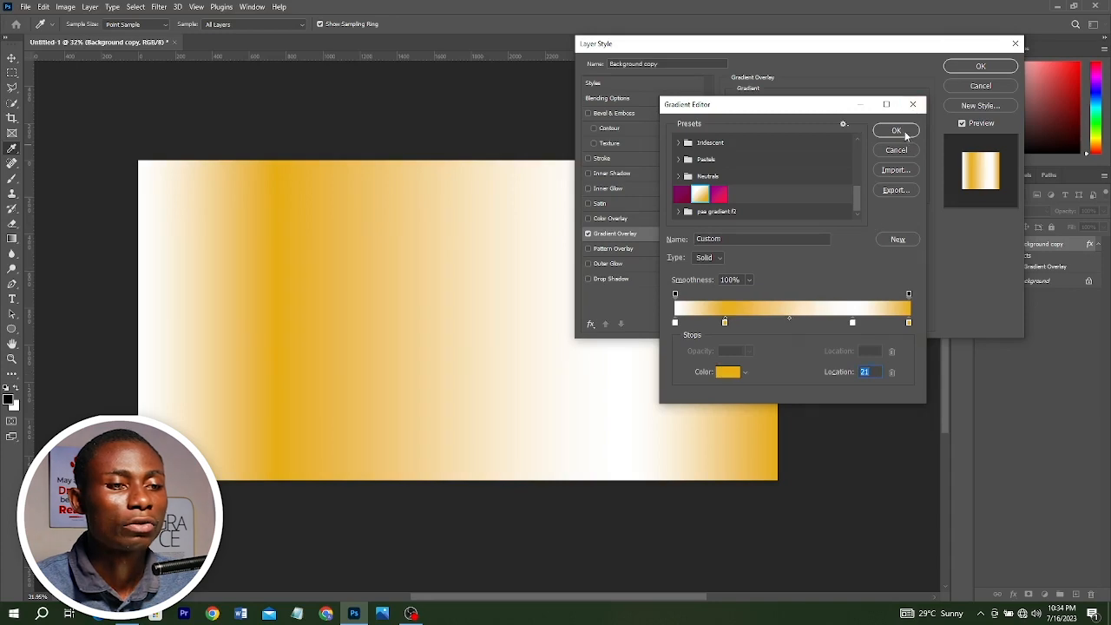
click(896, 240)
click(903, 131)
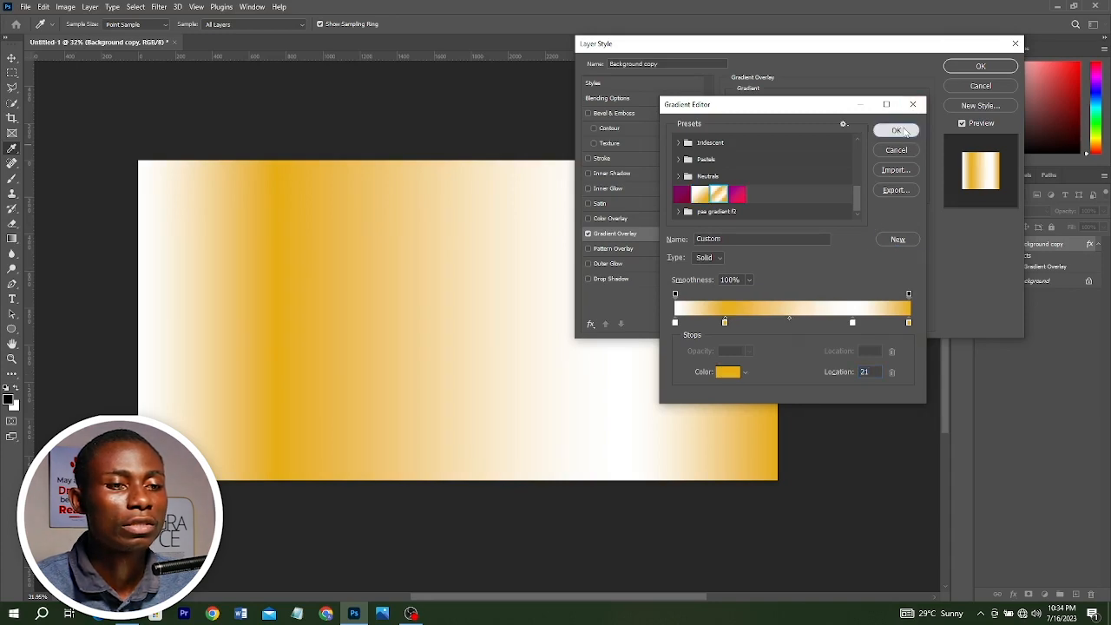
Compare the Radial, Angle, Diamond and Reflected gradient styles, return to Linear, and apply the Gradient Overlay
click(811, 147)
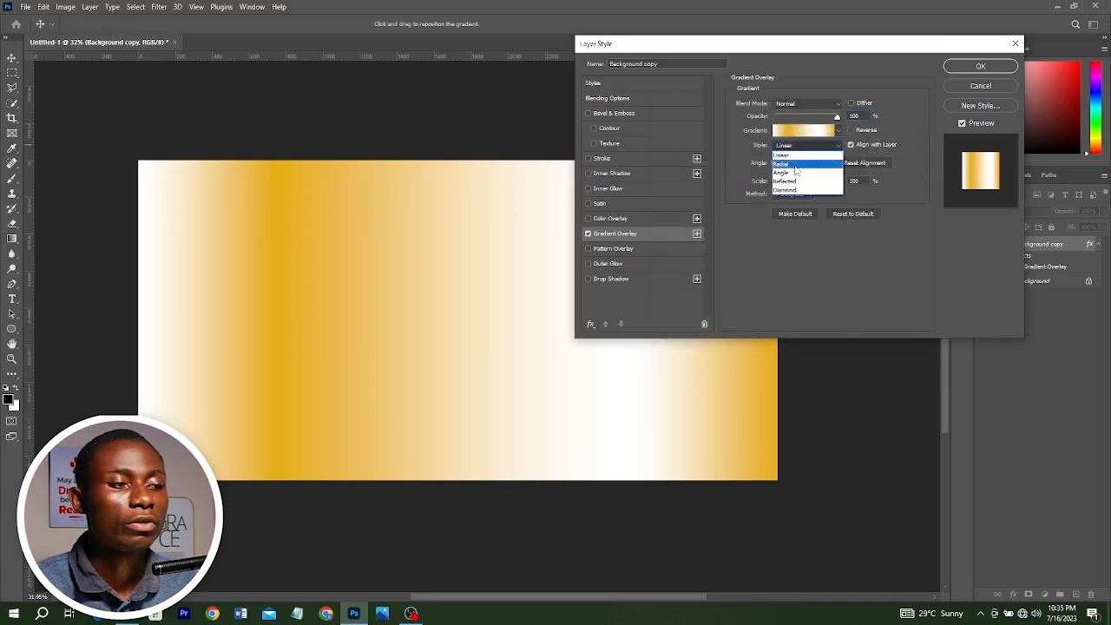
click(794, 162)
click(801, 146)
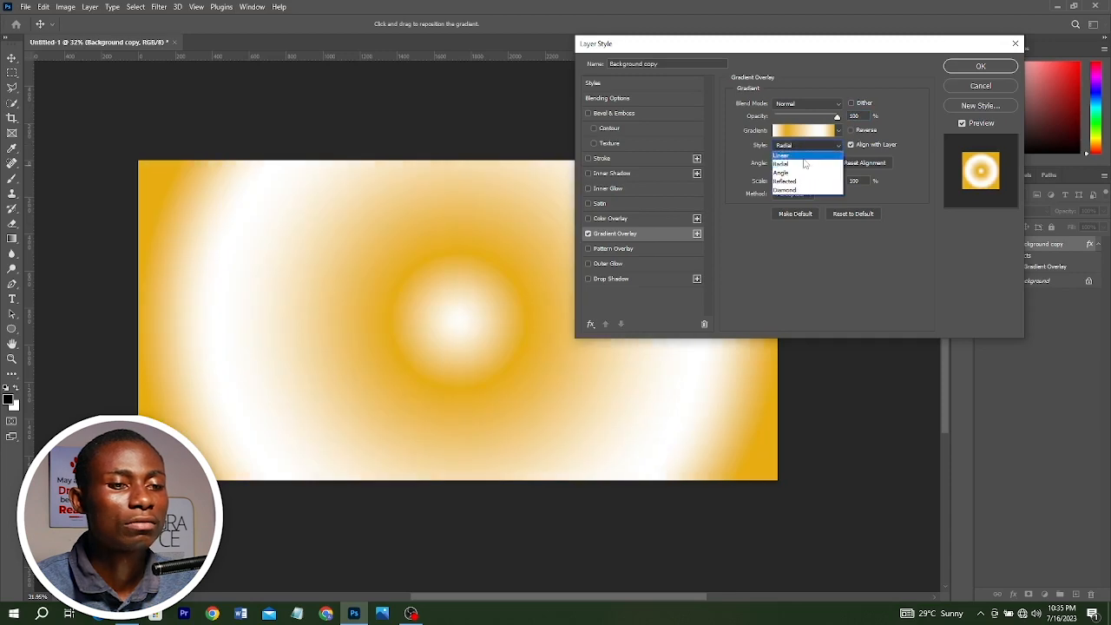
click(800, 156)
click(801, 147)
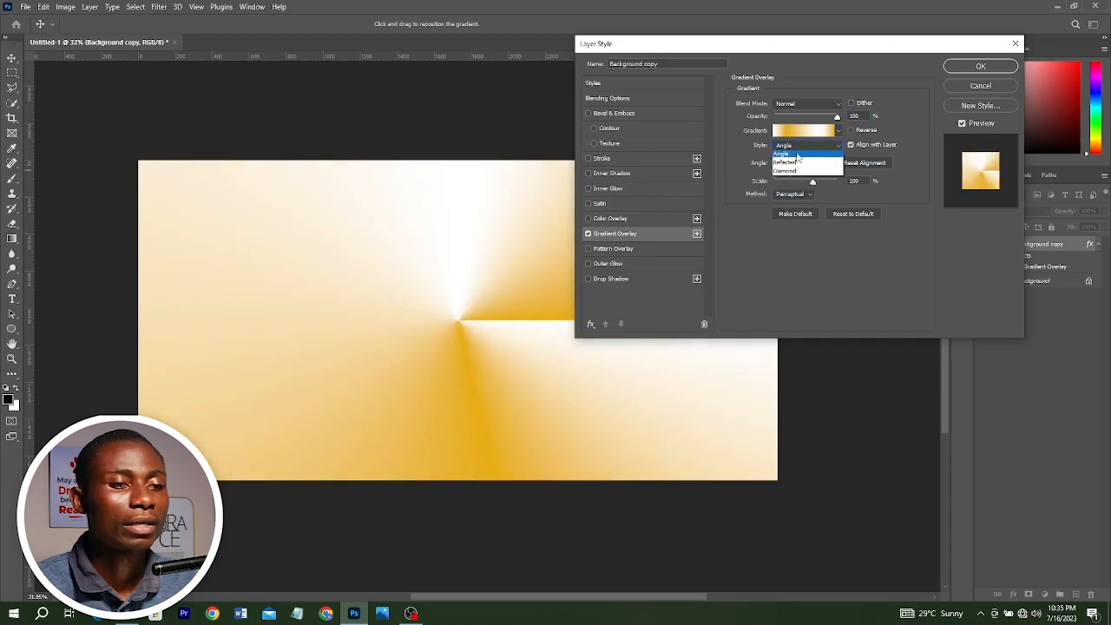
click(790, 184)
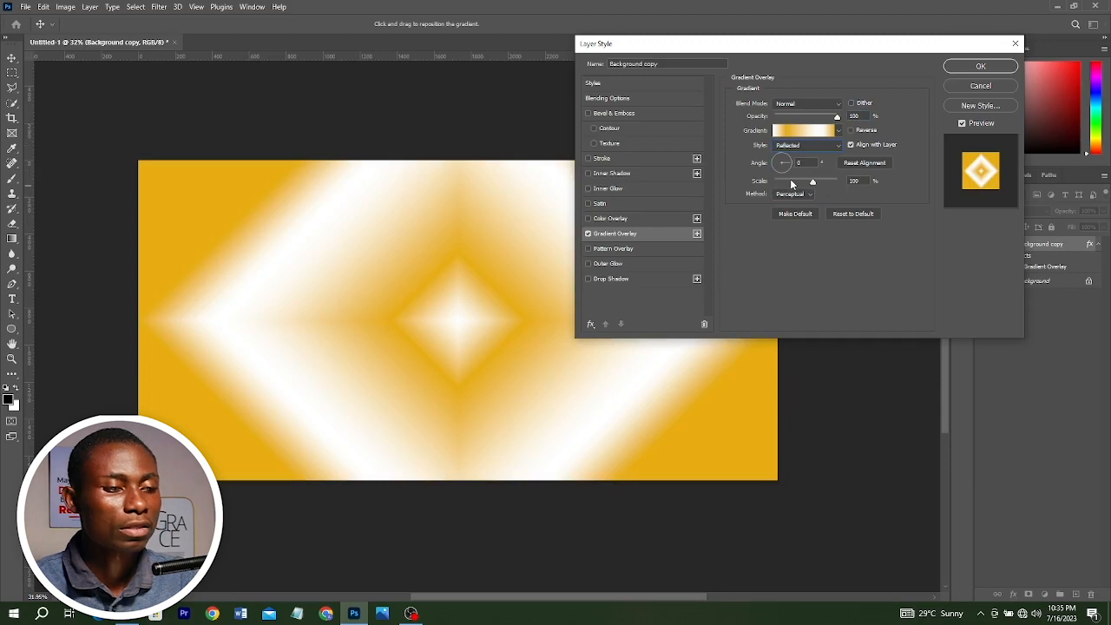
key(Up)
key(Up)
key(Up)
key(Up)
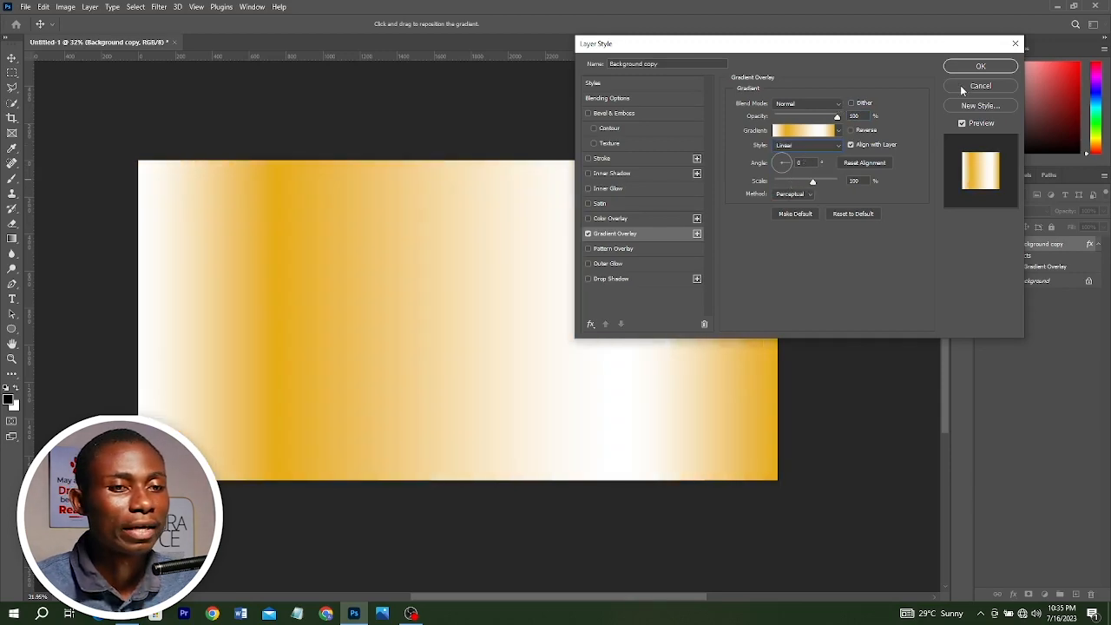
click(980, 66)
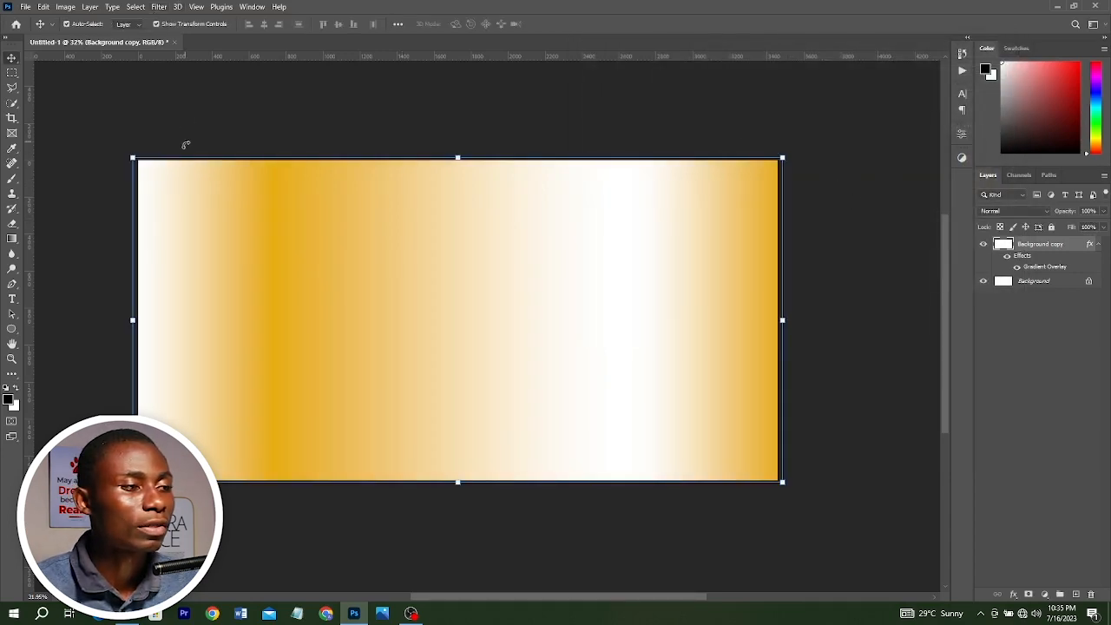
click(158, 7)
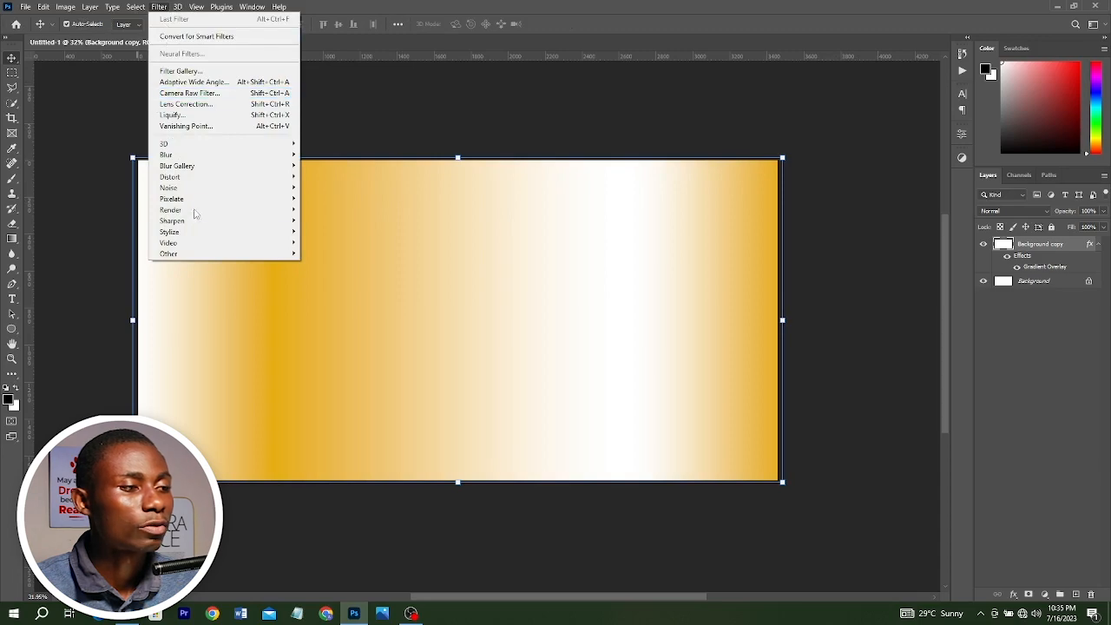
mouse_move(199, 159)
click(330, 200)
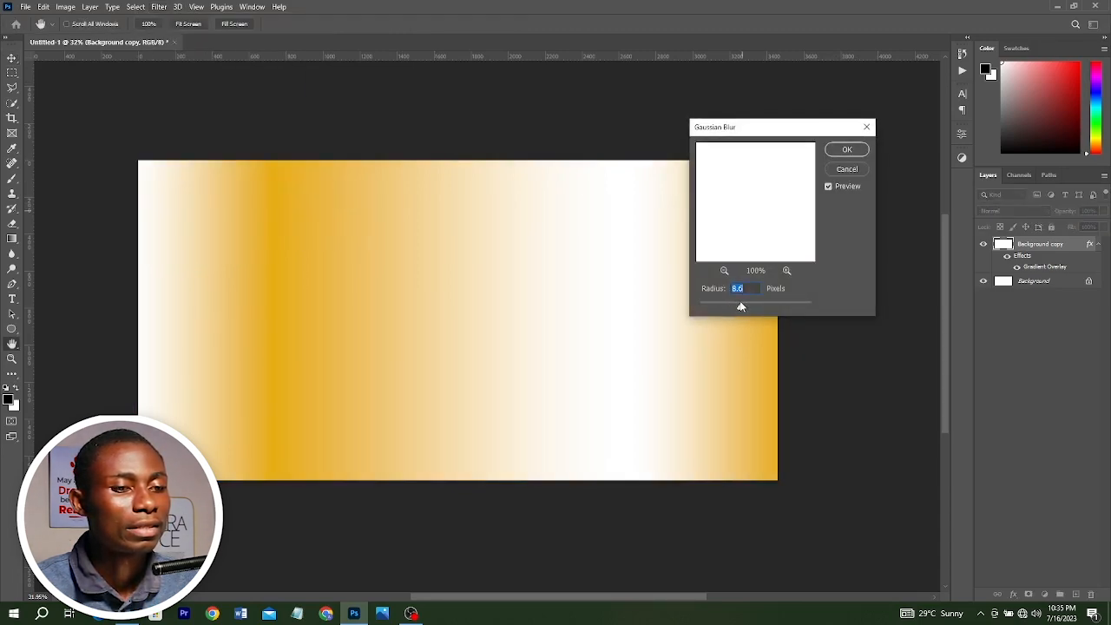
click(851, 169)
Apply a Motion Blur at a 0° angle with an increased distance to the Background copy layer
click(159, 7)
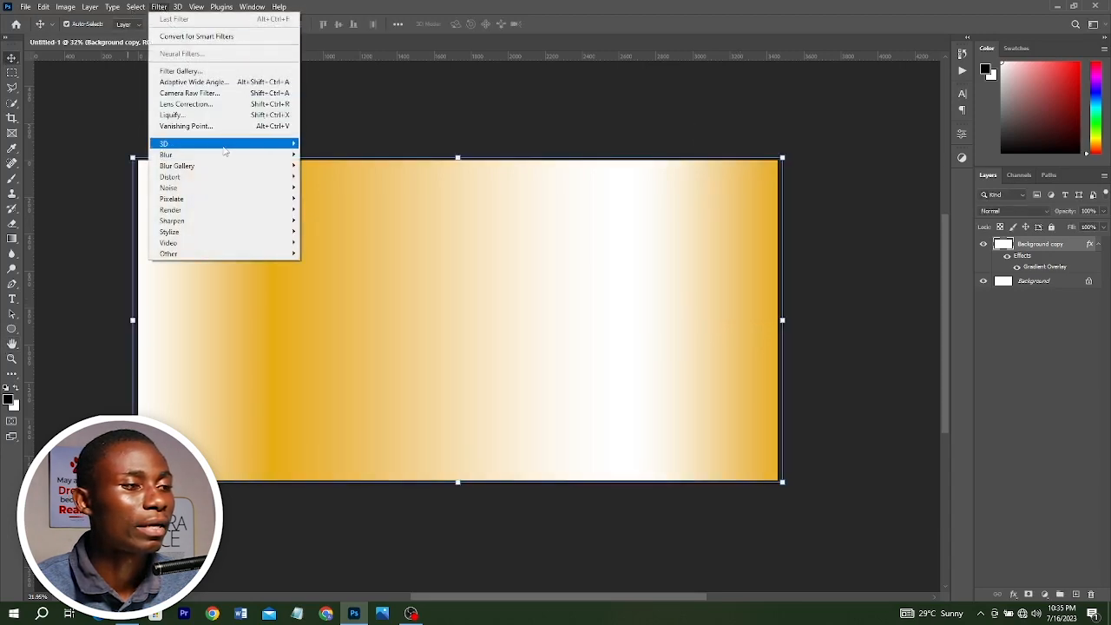
mouse_move(228, 156)
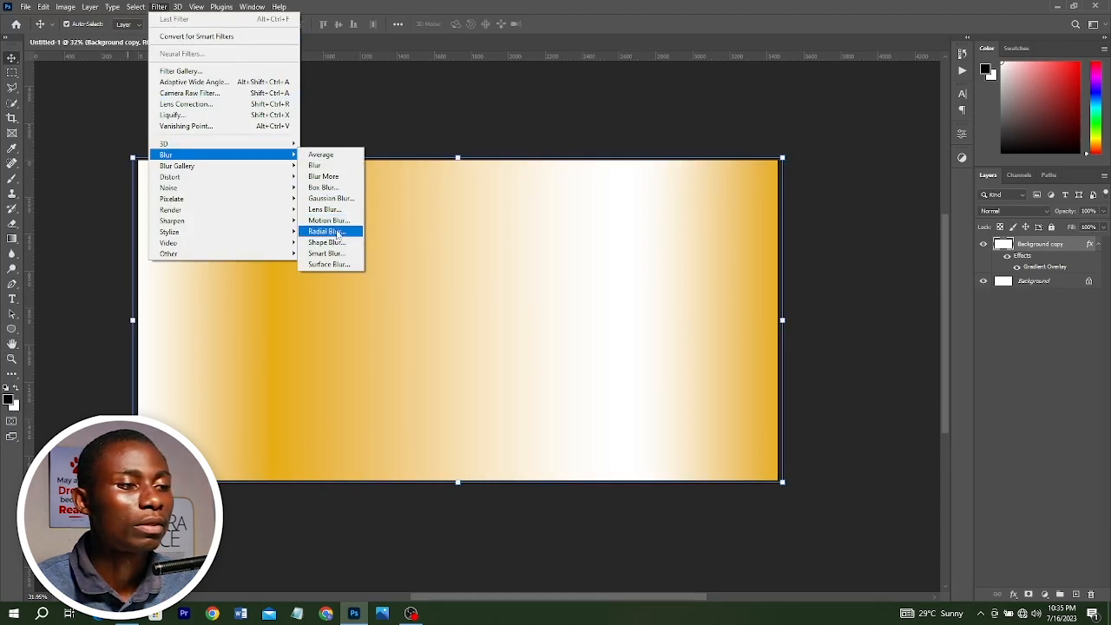
click(328, 220)
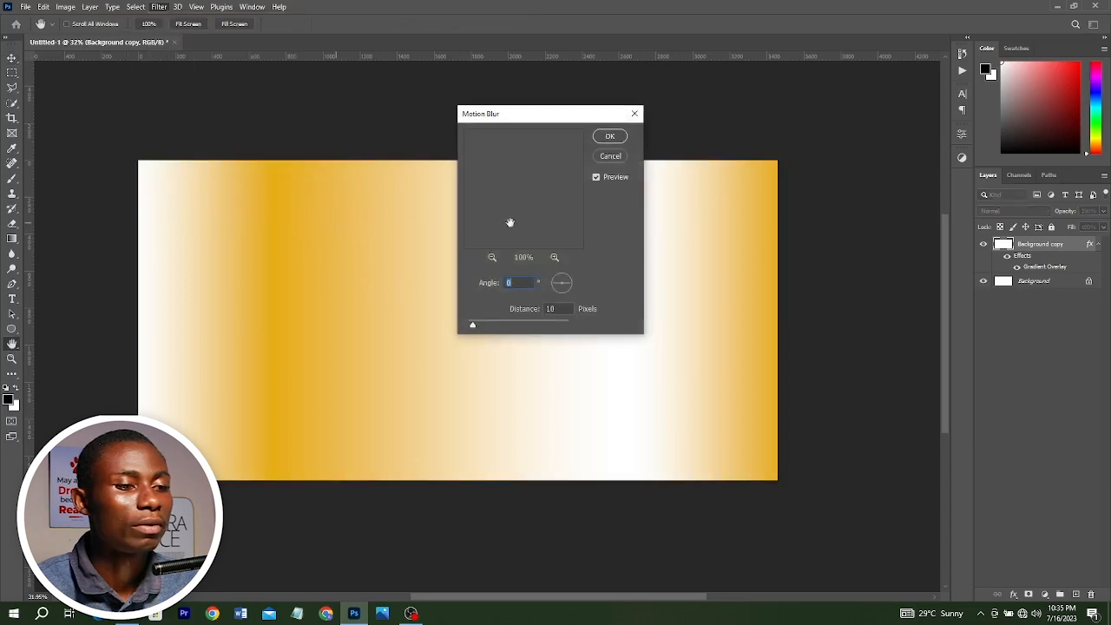
click(513, 326)
click(606, 139)
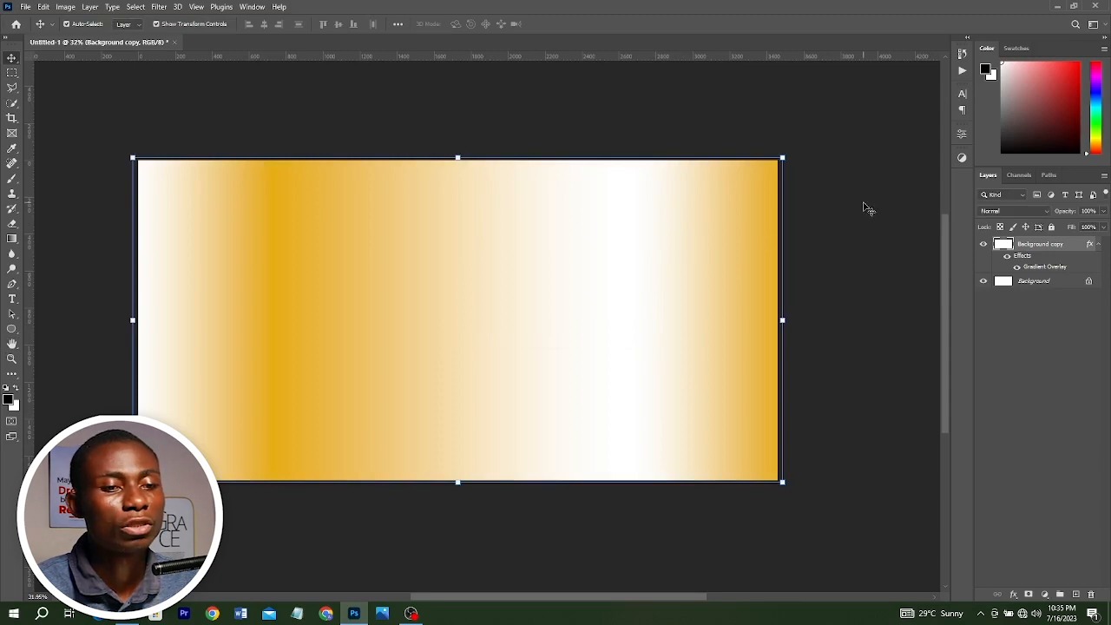
click(353, 615)
click(353, 614)
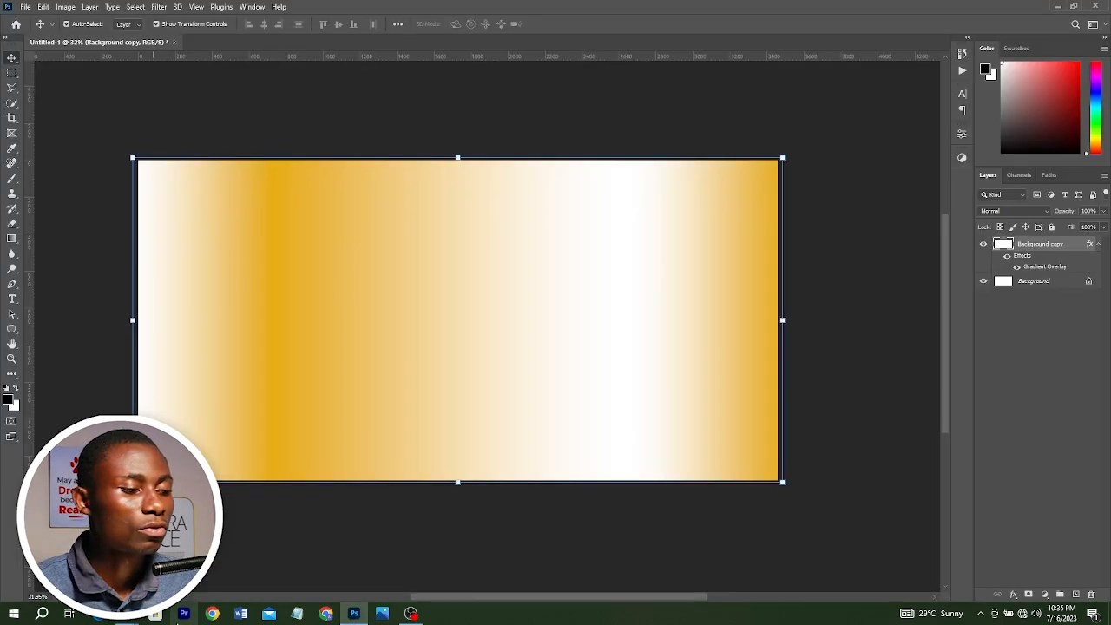
Place the pngegg (97) image from the Downloads folder into the design, enlarged to about 142% so its shapes cover the canvas
mouse_move(139, 618)
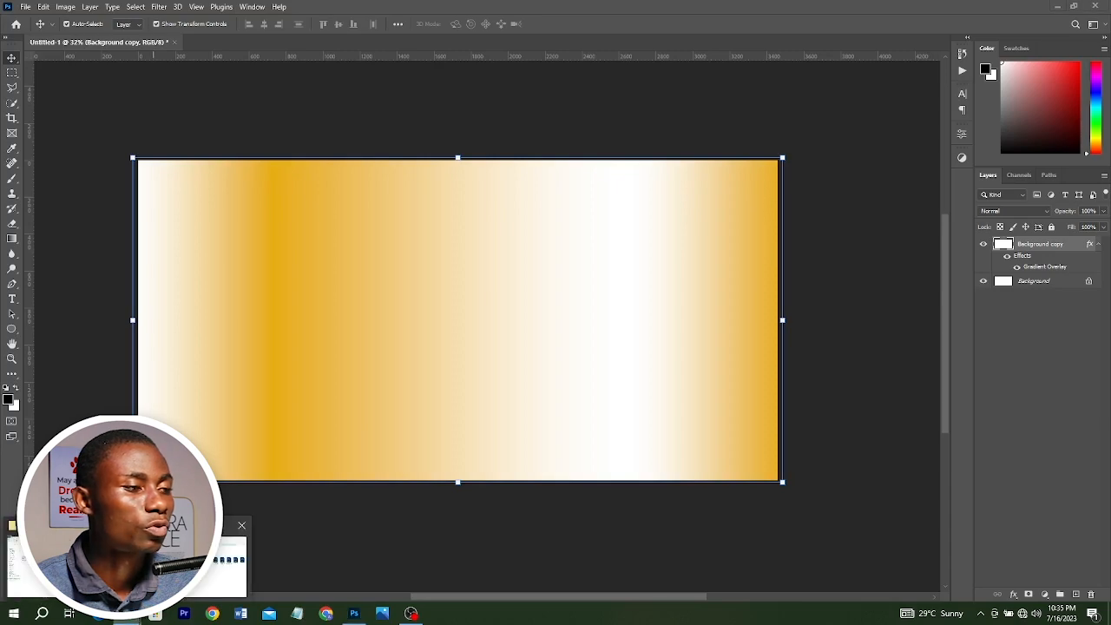
click(134, 566)
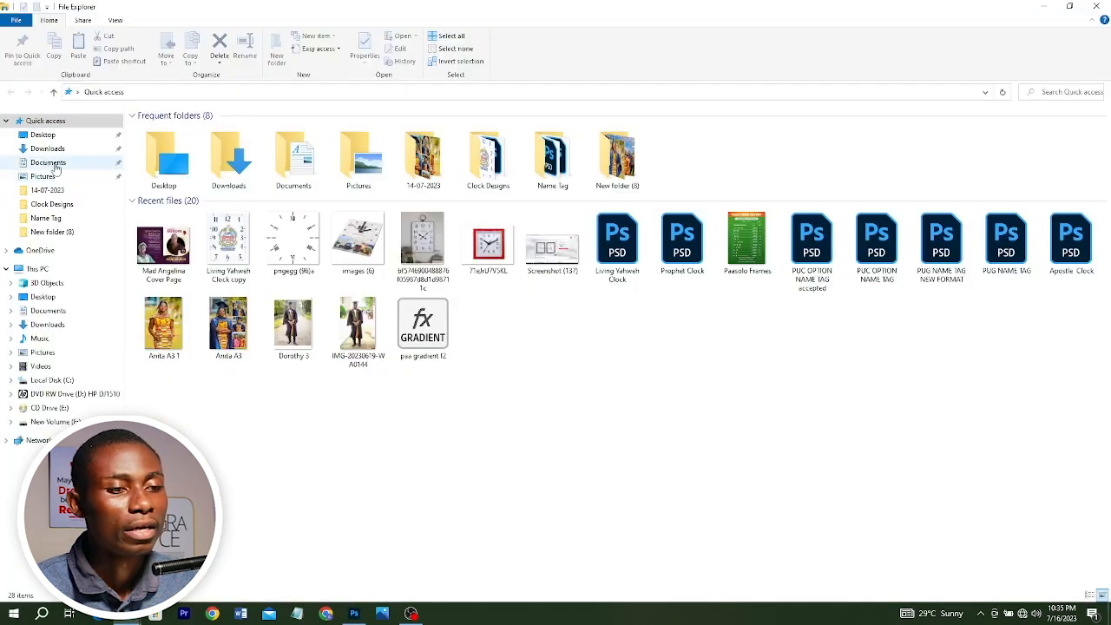
click(47, 148)
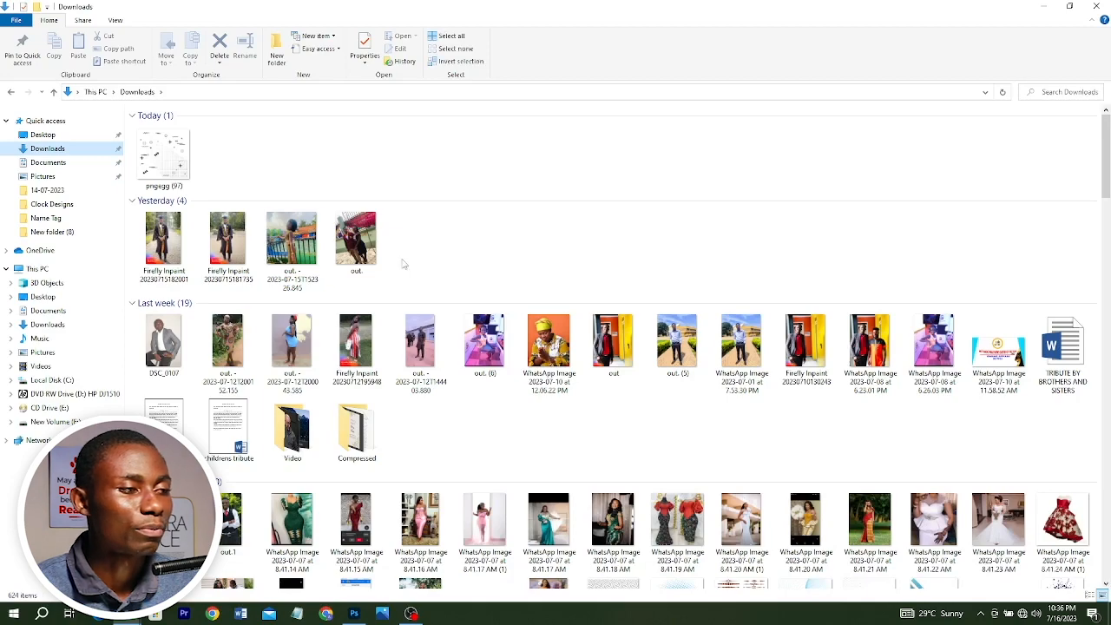
click(179, 173)
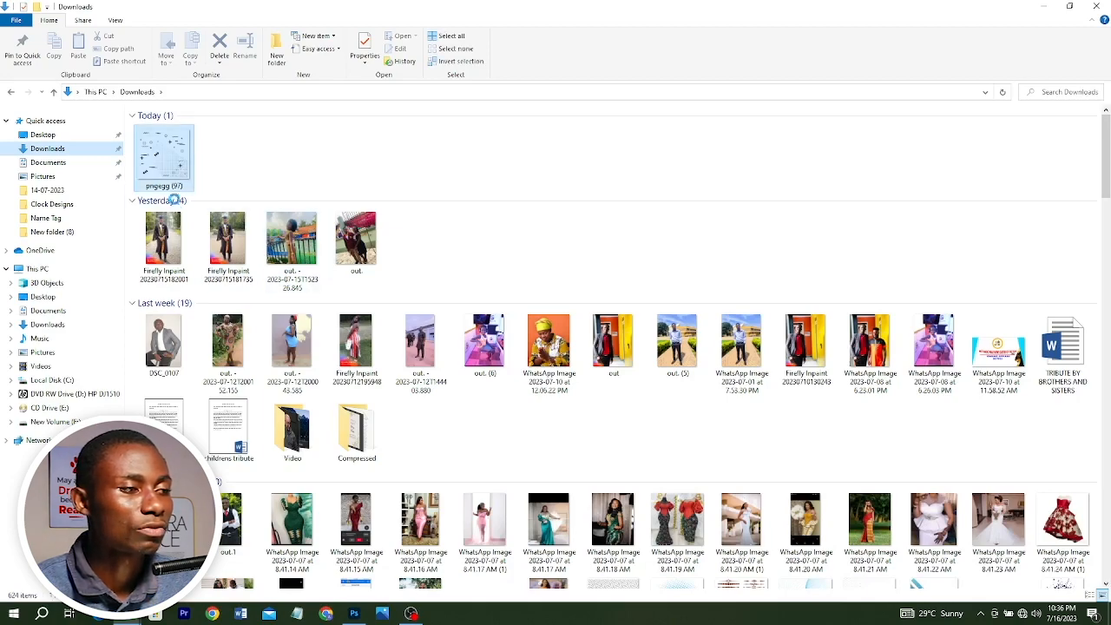
click(354, 613)
drag(430, 440, 538, 339)
mouse_move(626, 319)
mouse_down()
mouse_move(912, 316)
mouse_move(618, 314)
mouse_up()
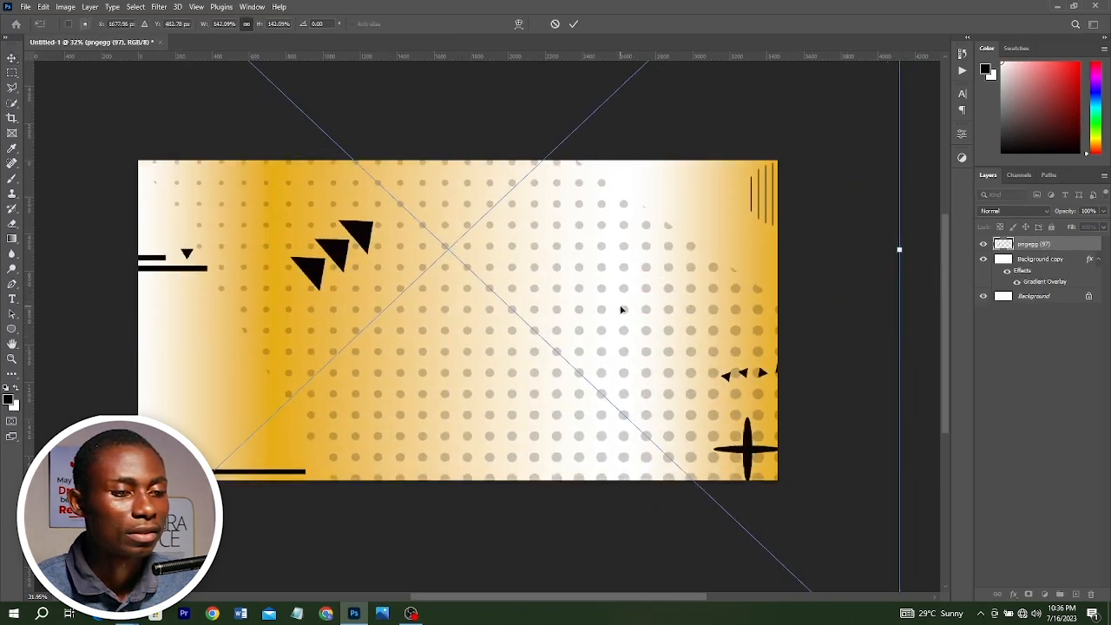
key(Return)
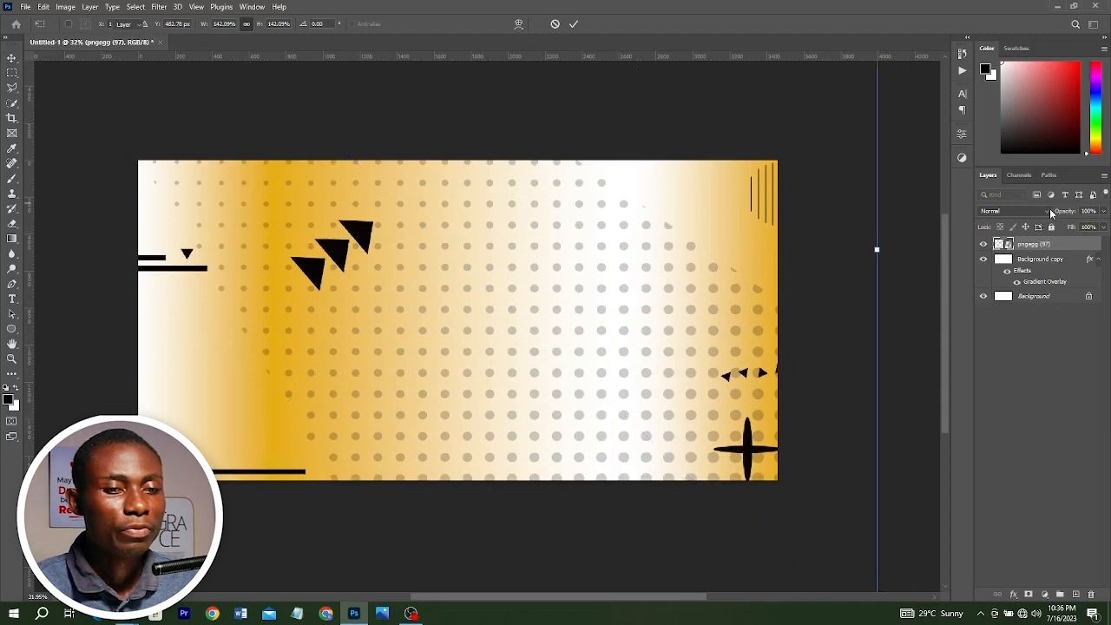
Lower the opacity of the pngegg (97) layer so its shapes show only faintly over the gradient, and deselect it
drag(1066, 214, 1005, 215)
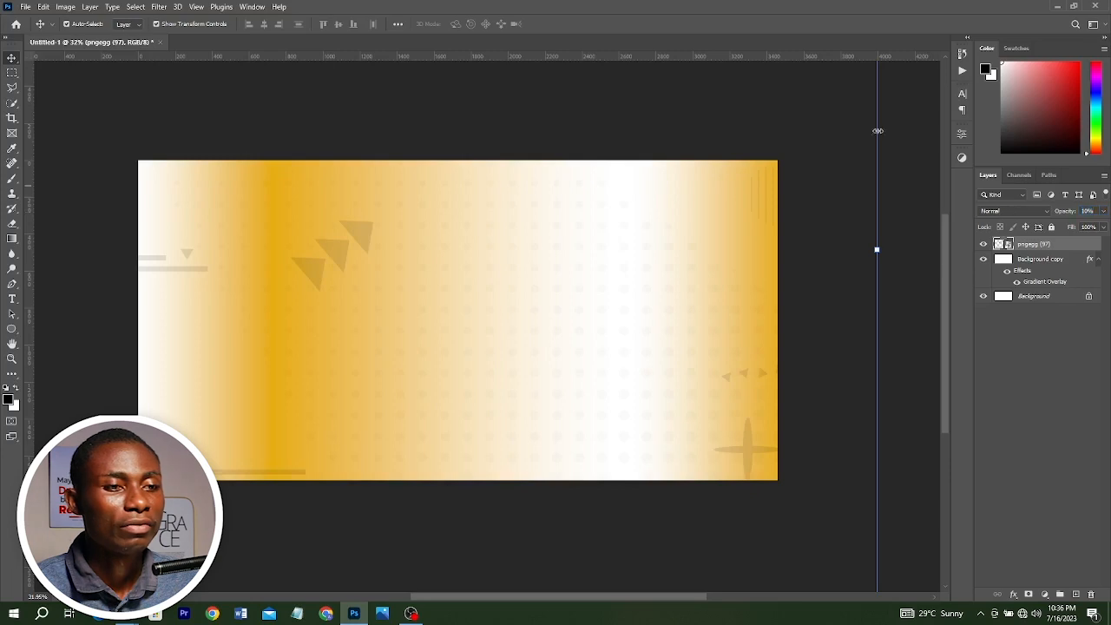
click(685, 144)
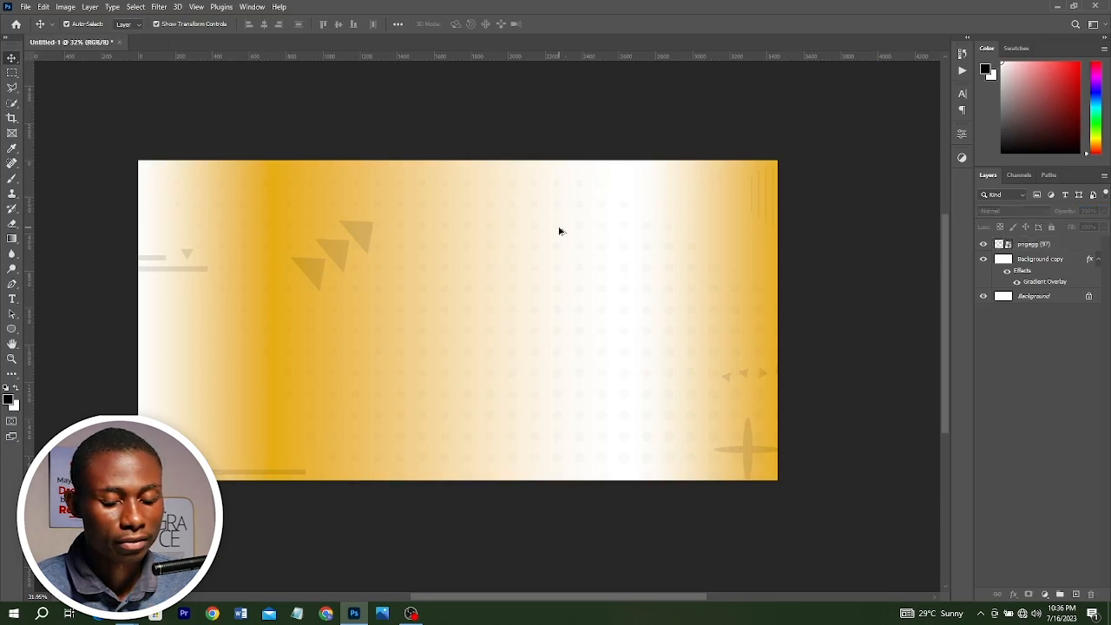
scroll(559, 230, down, 1)
scroll(559, 231, up, 1)
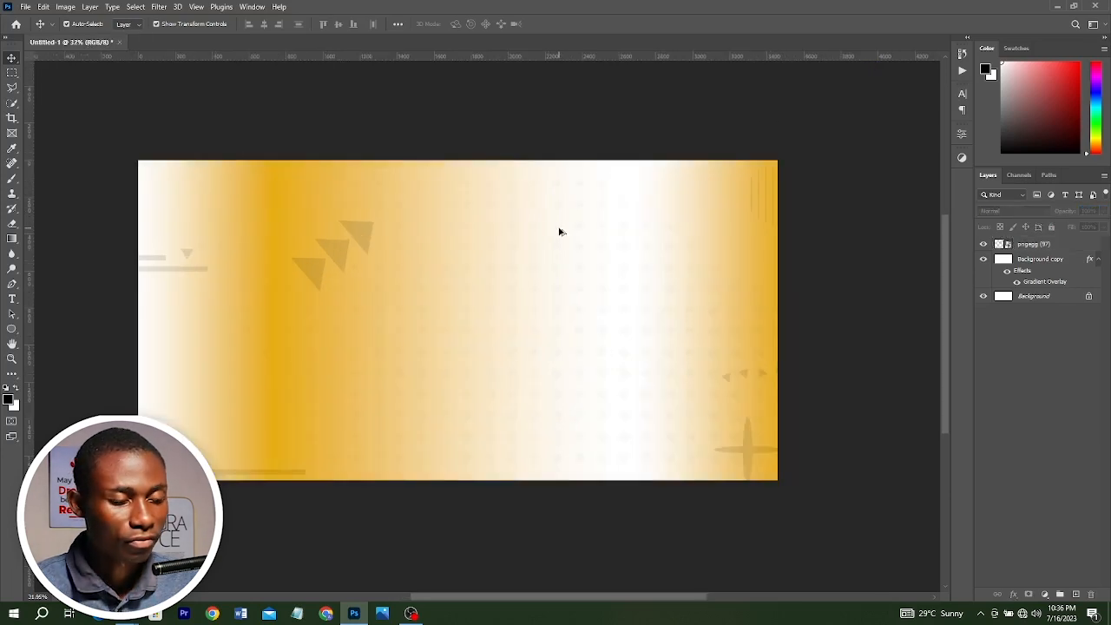
Place the download (6) marble image from Downloads, enlarged to about 738%, and hide the pngegg (97) layer
click(126, 614)
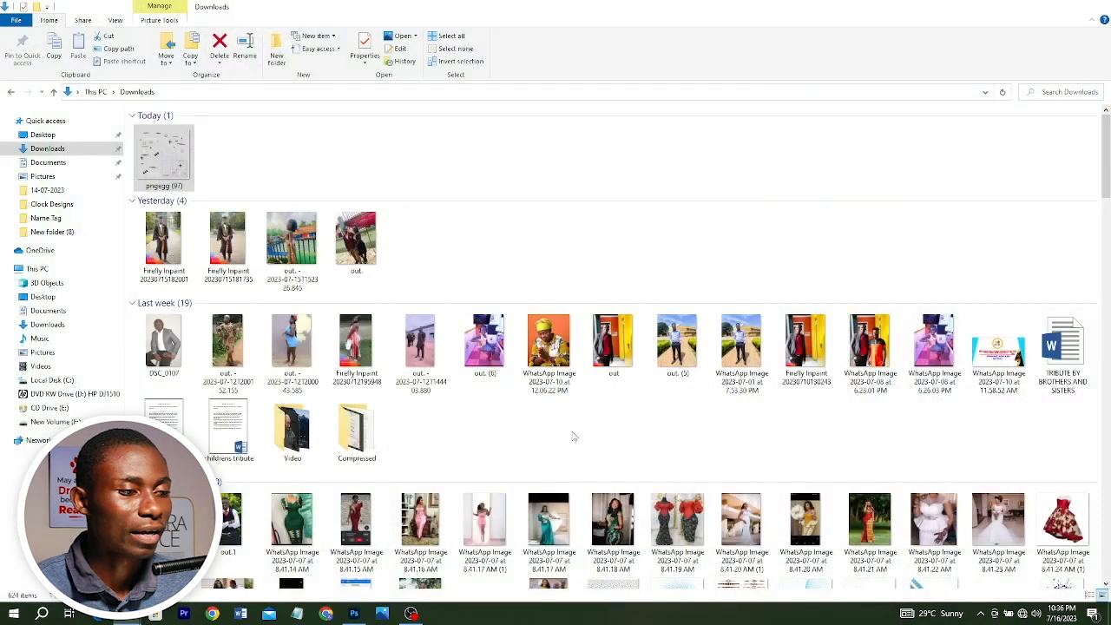
scroll(1106, 164, down, 3)
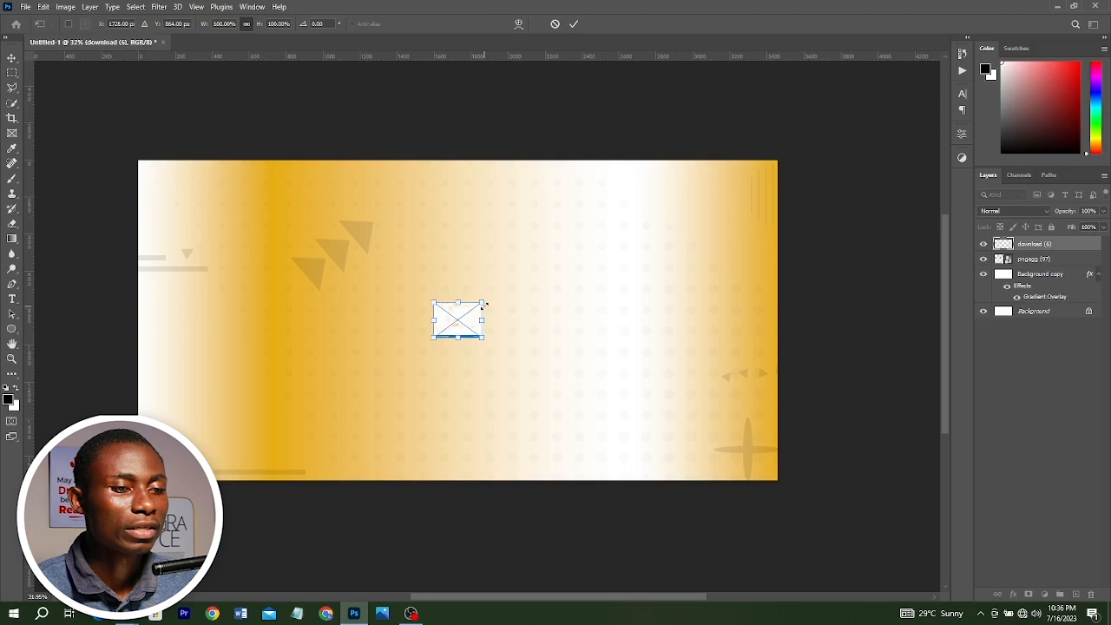
drag(483, 305, 665, 187)
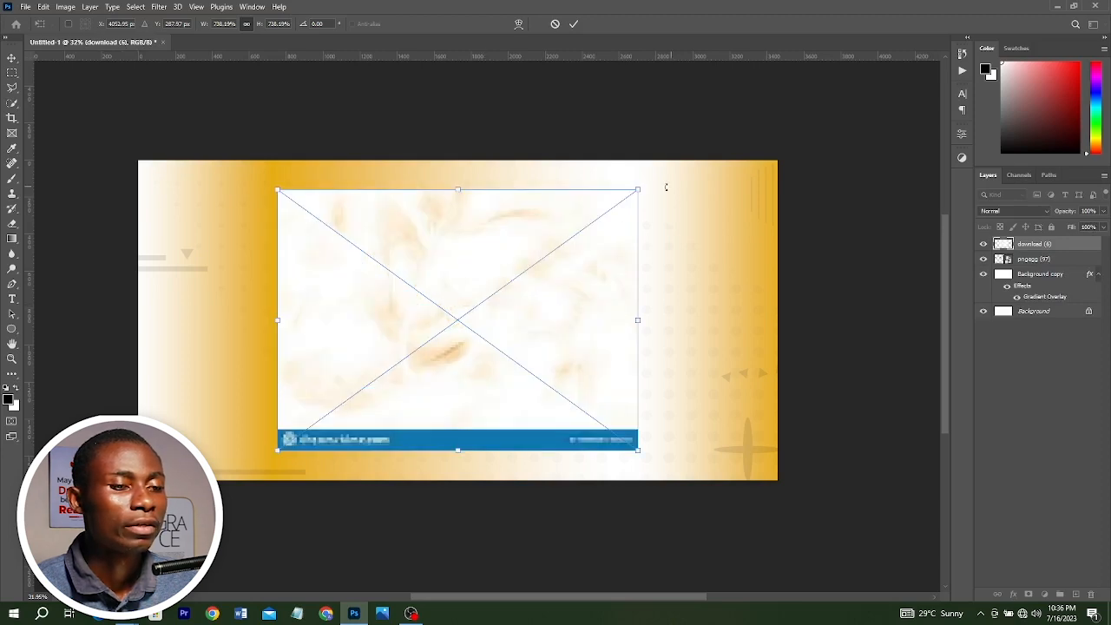
key(Return)
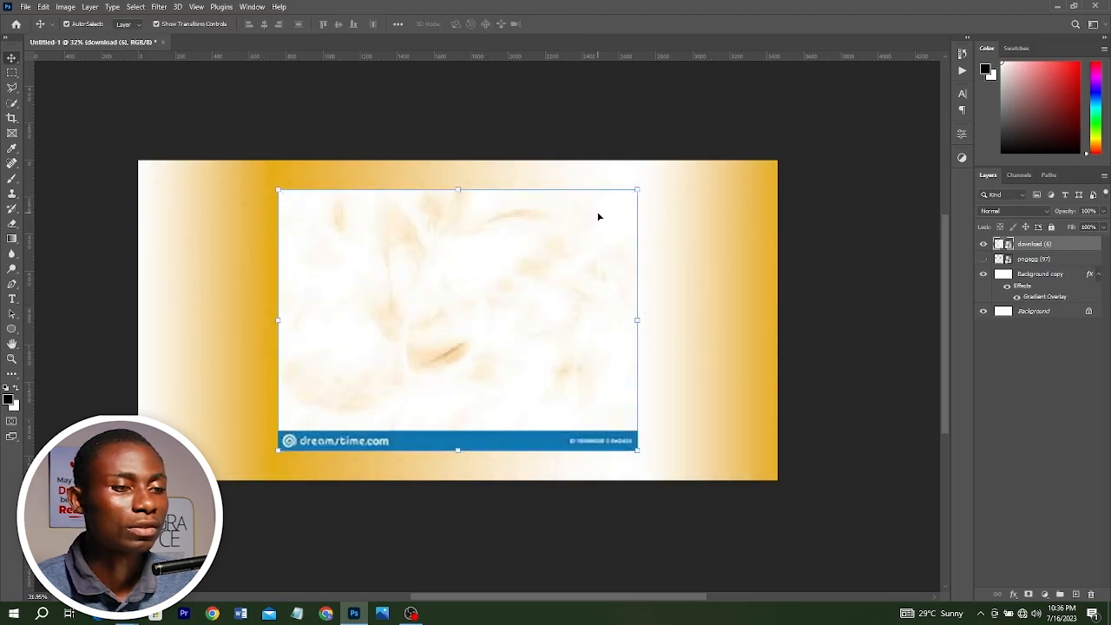
Scale the marble image up proportionally from its center until it covers the entire canvas
key(ctrl+t)
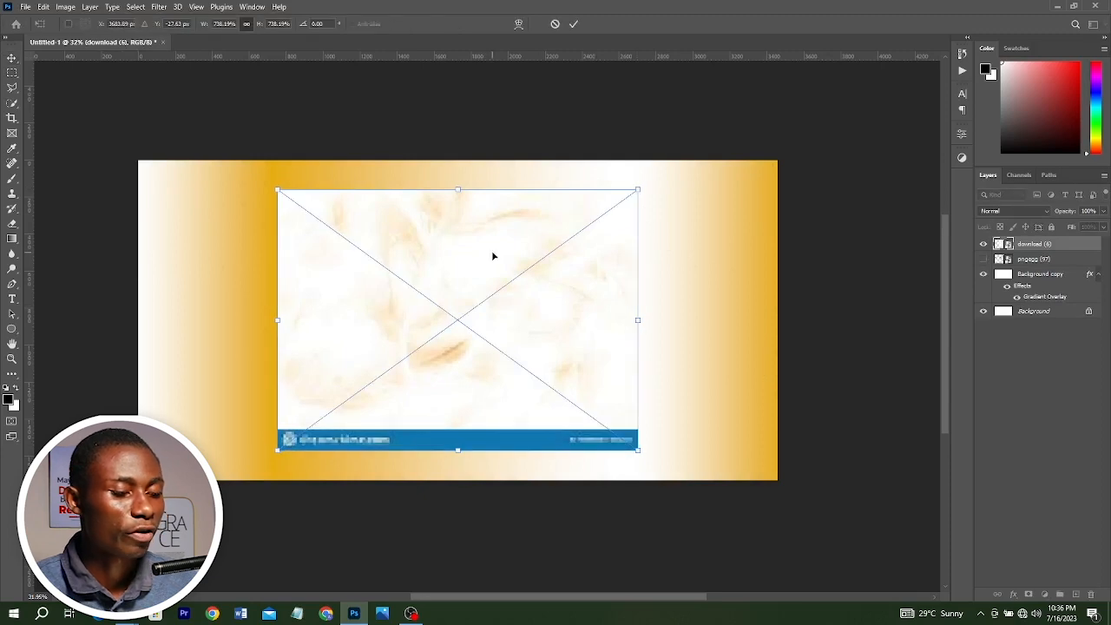
drag(637, 189, 839, 188)
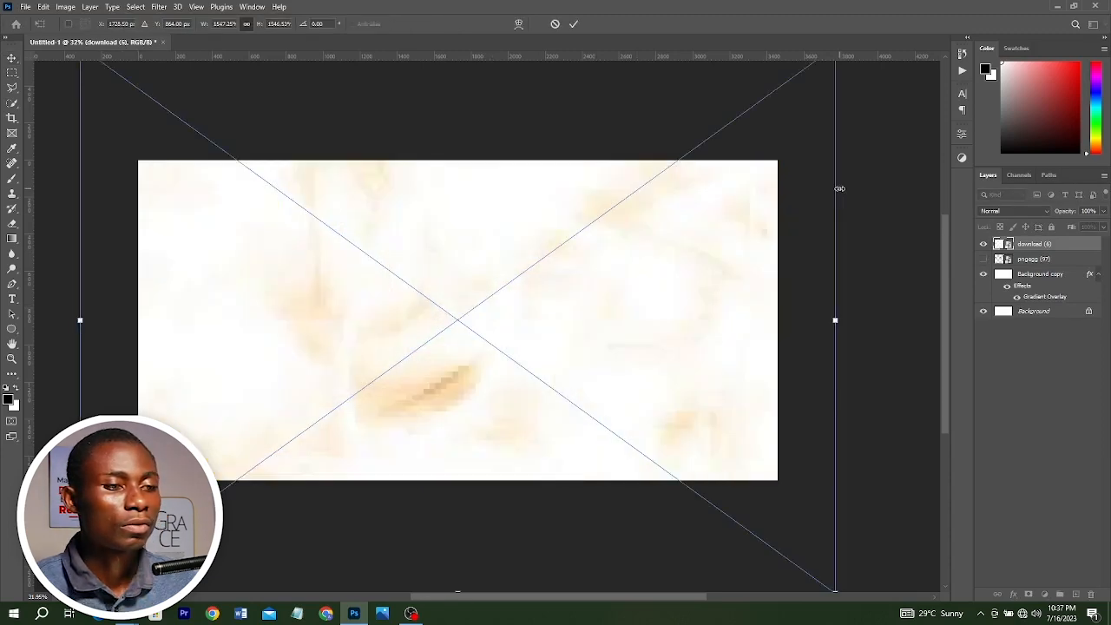
key(Return)
Compare the Darken and Multiply blend modes on the marble layer, keep Normal, and lower its opacity to about 79%
click(1007, 211)
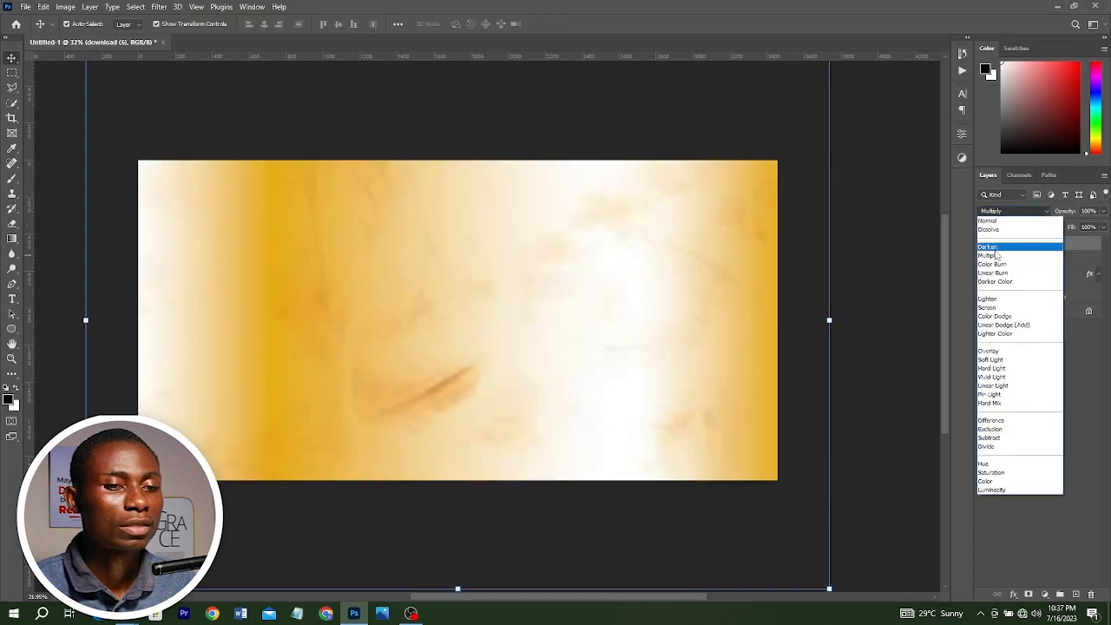
click(994, 221)
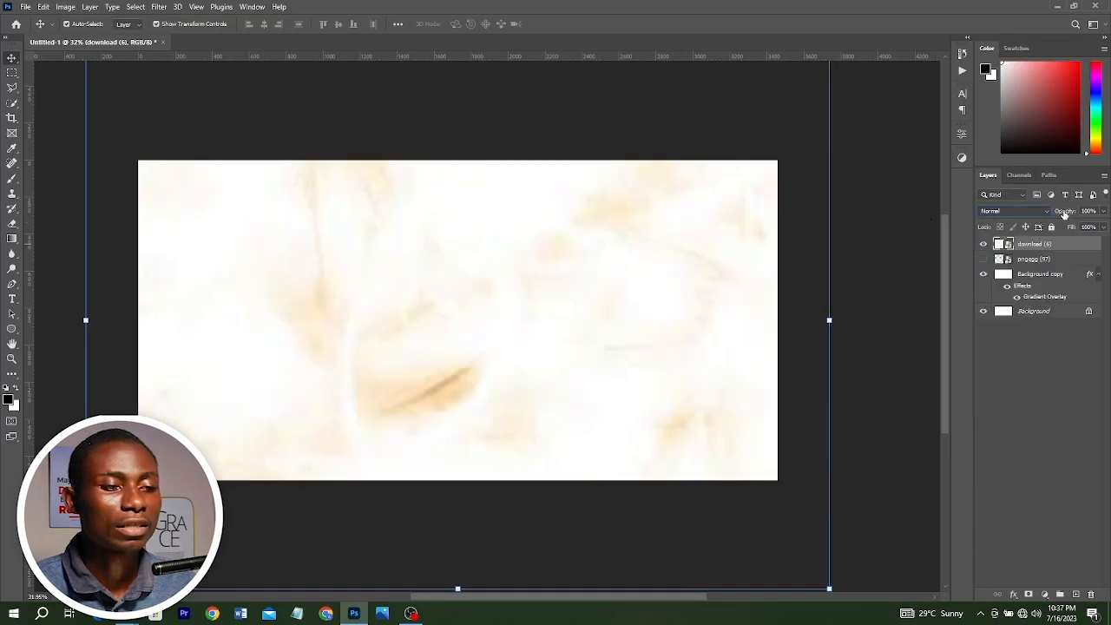
drag(1065, 213, 1045, 213)
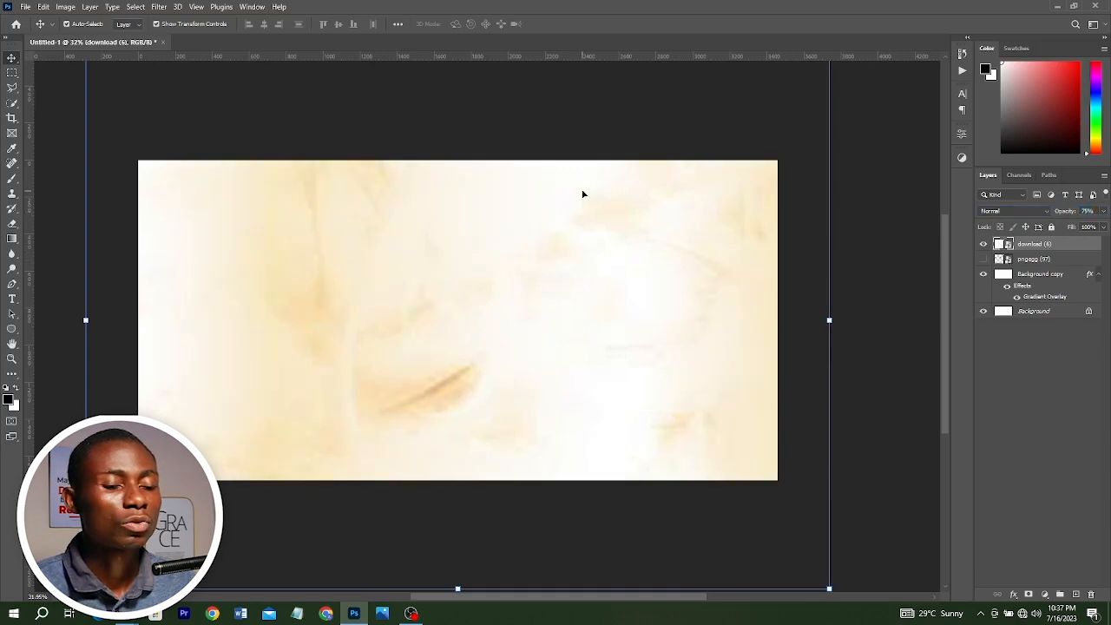
Apply a Radial Blur with amount 15, Spin method and Good quality to the marble layer, and set its opacity to 82%
click(156, 7)
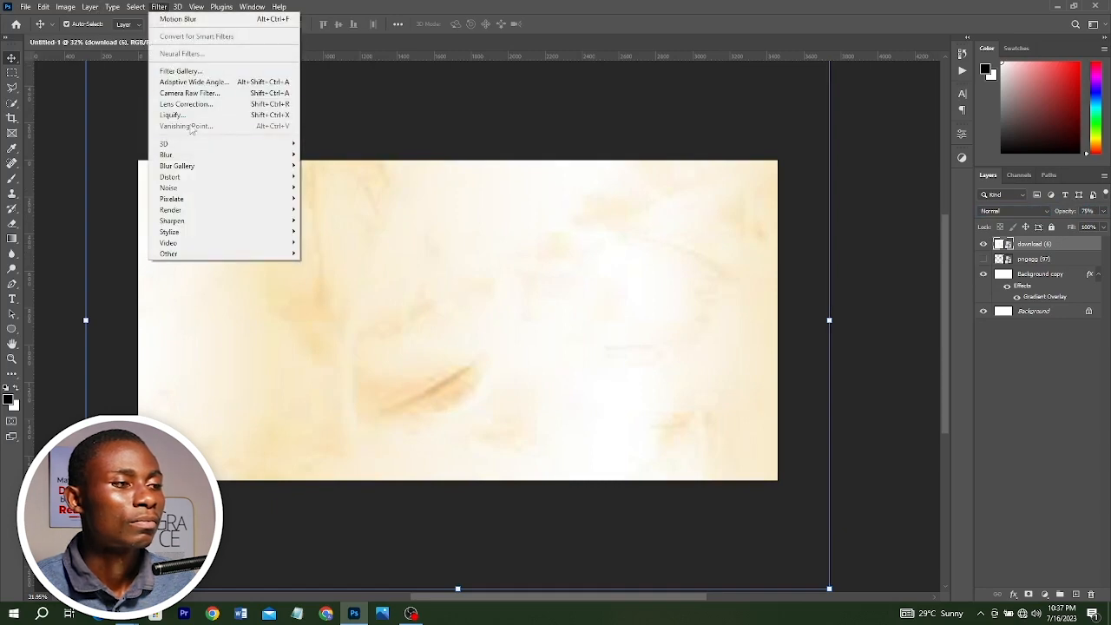
mouse_move(191, 156)
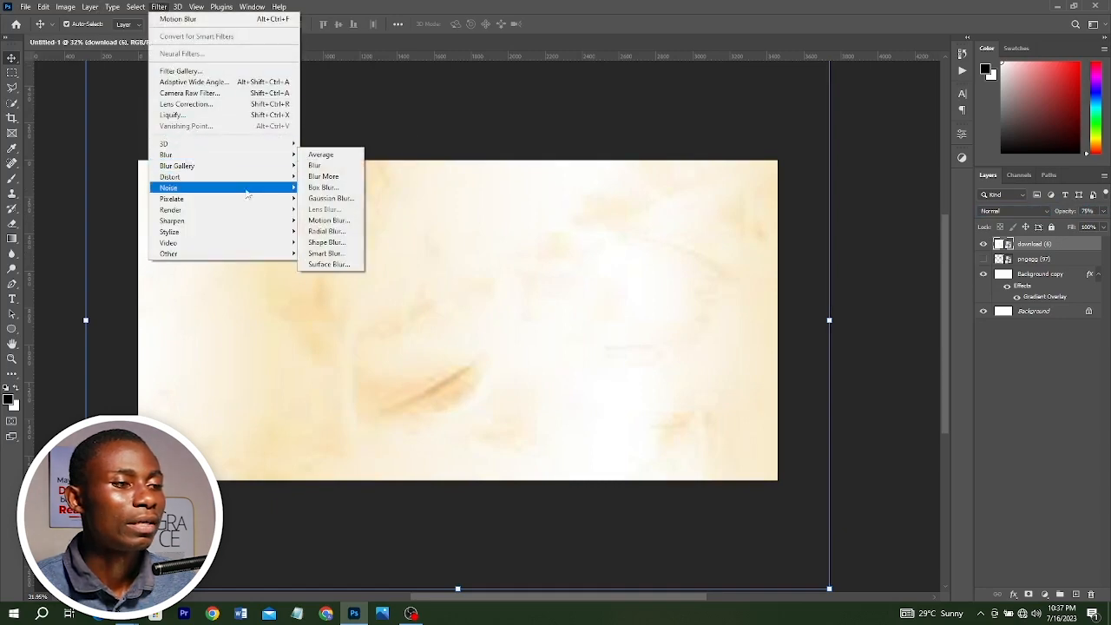
click(341, 231)
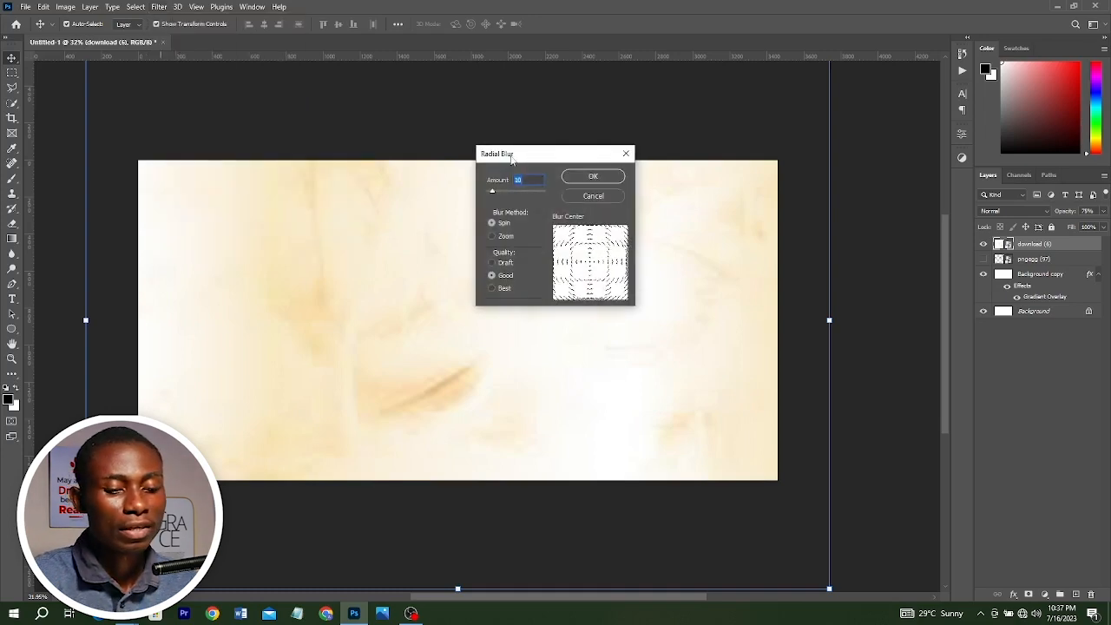
text(15)
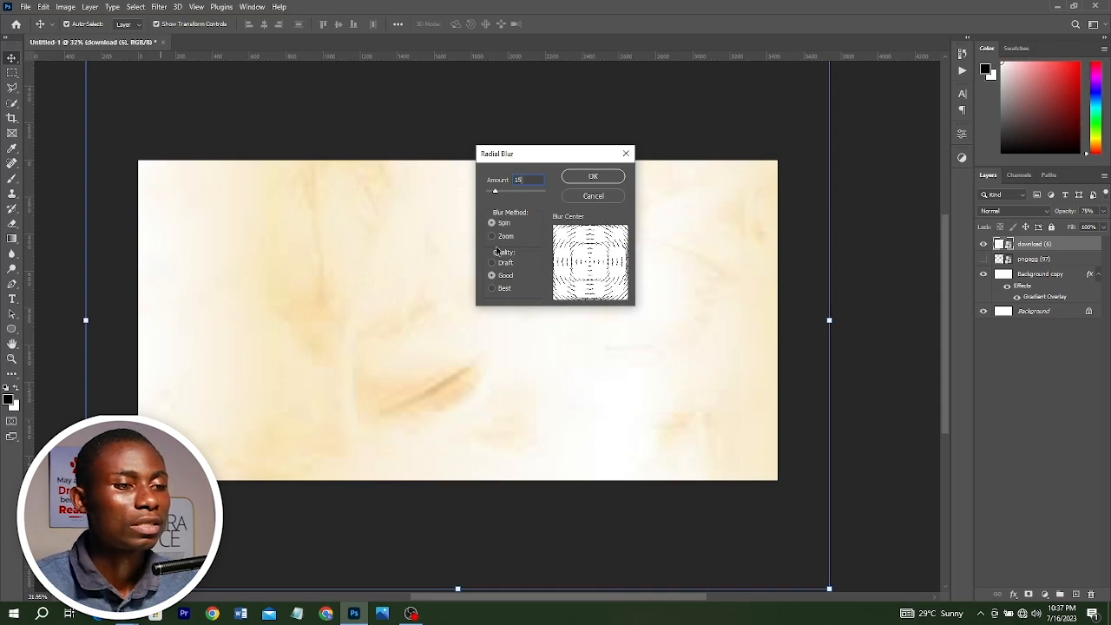
click(590, 176)
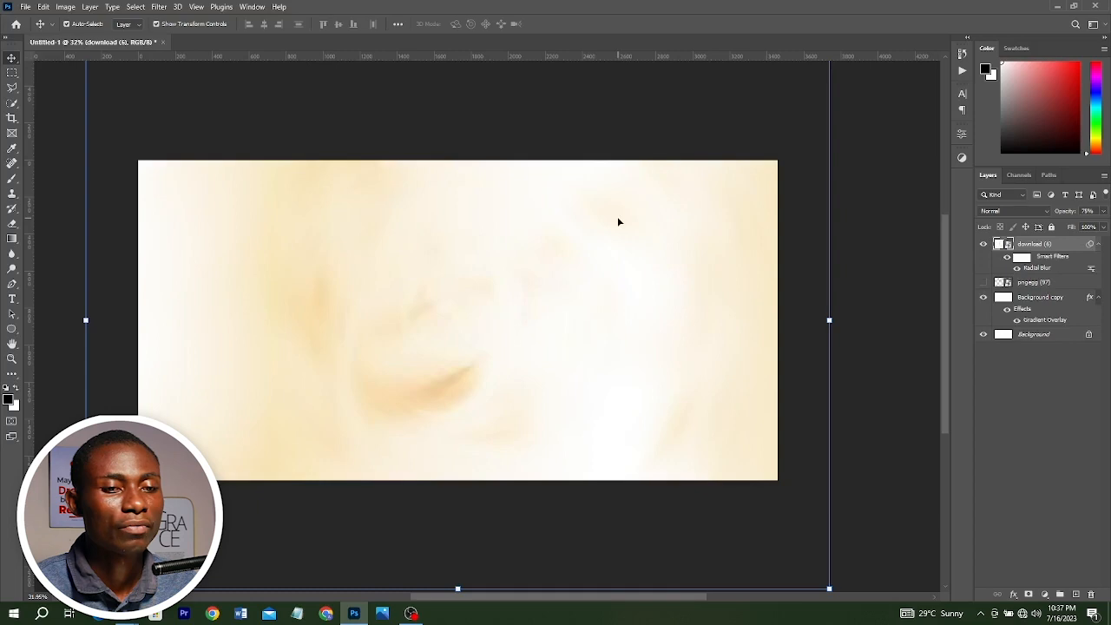
click(1067, 212)
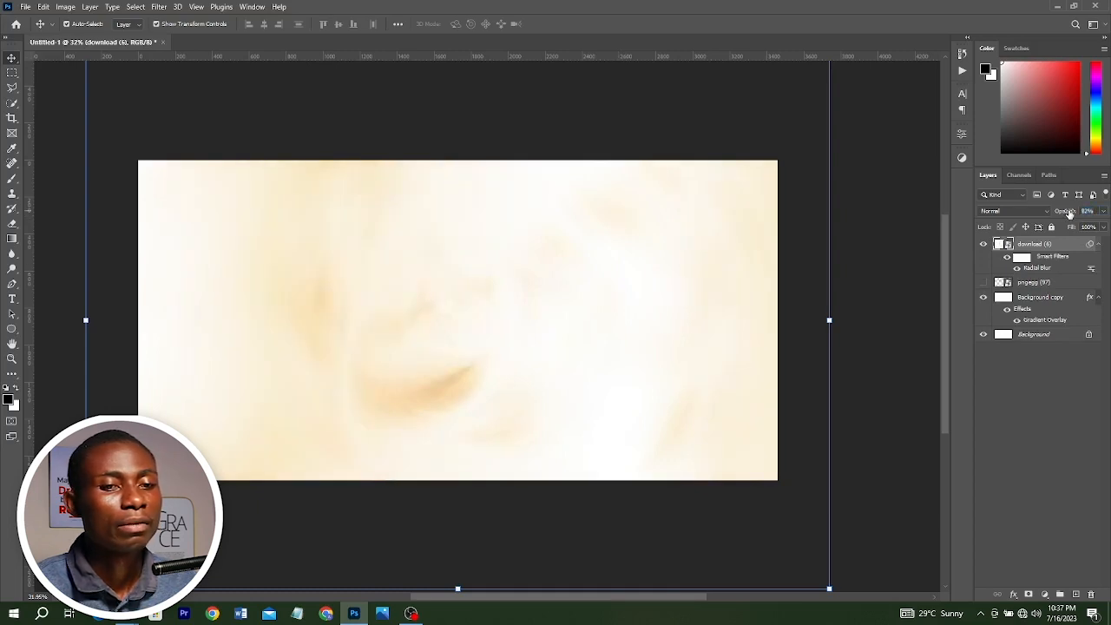
click(531, 199)
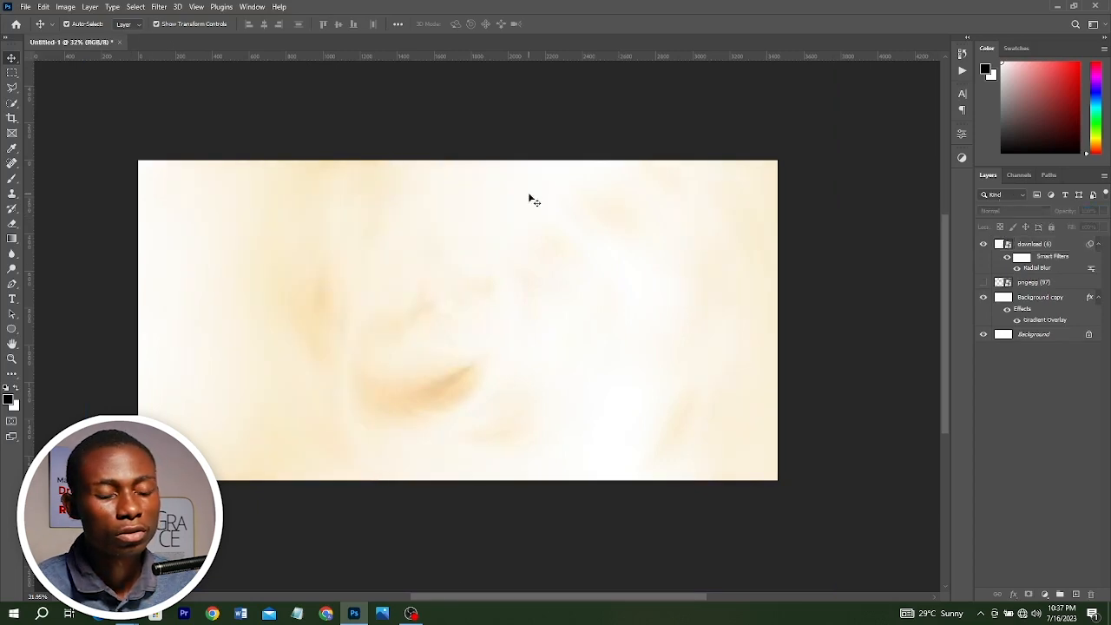
Draw a tall black rectangle about 436 × 1144 px near the left edge of the canvas, undoing a trial move of it
click(12, 330)
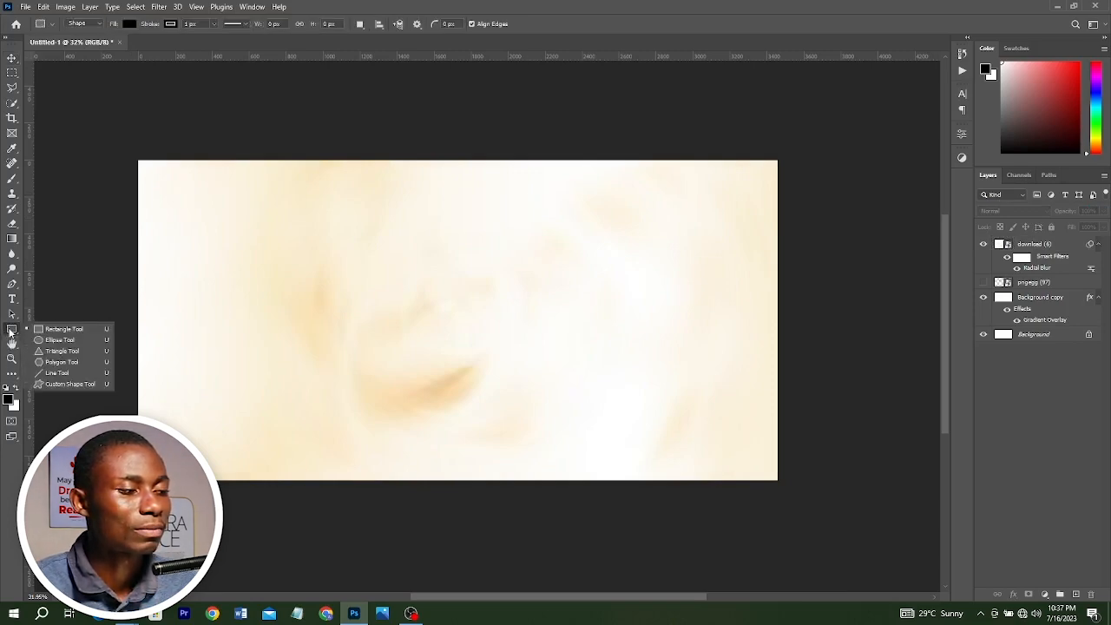
click(61, 329)
drag(191, 215, 274, 426)
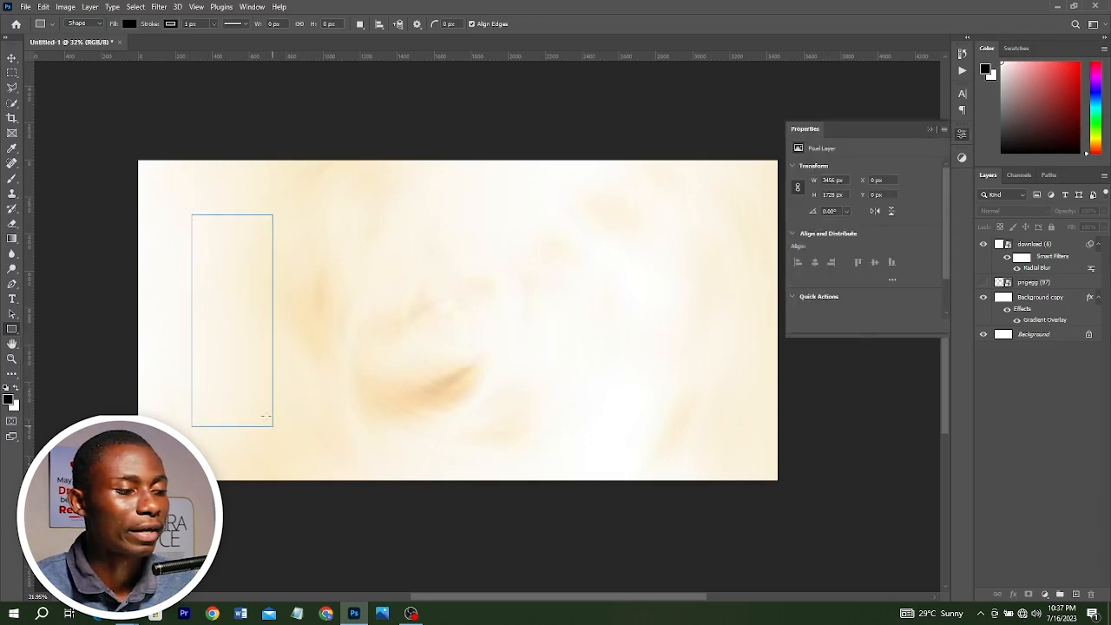
key(v)
drag(256, 336, 322, 325)
key(ctrl+z)
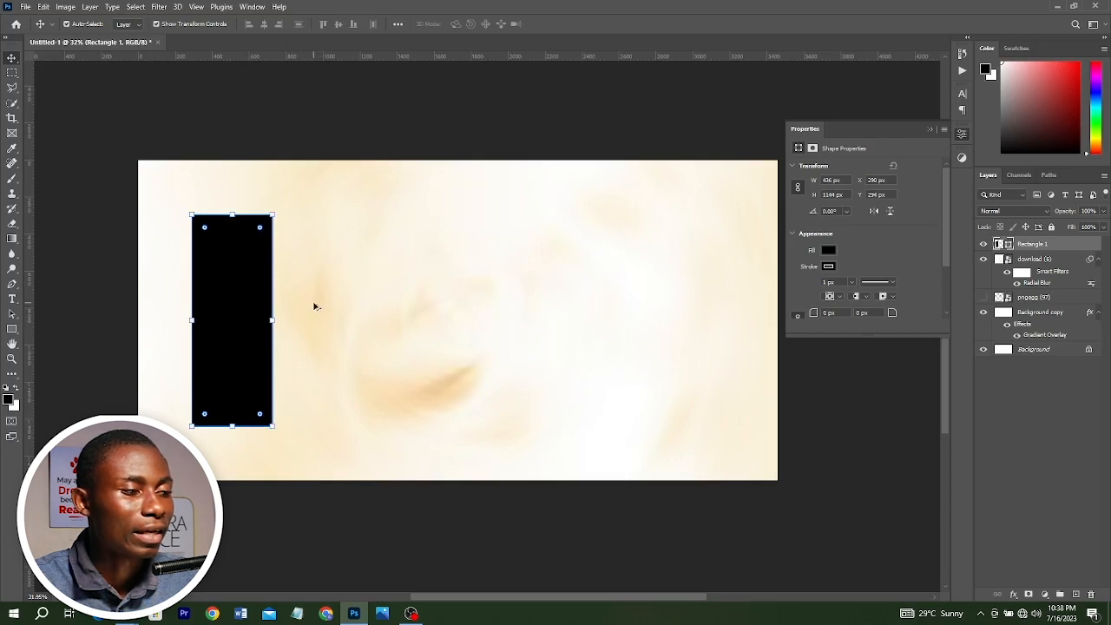
Duplicate the black rectangle directly against its right side and remove the stroke from both rectangles
drag(221, 308, 279, 312)
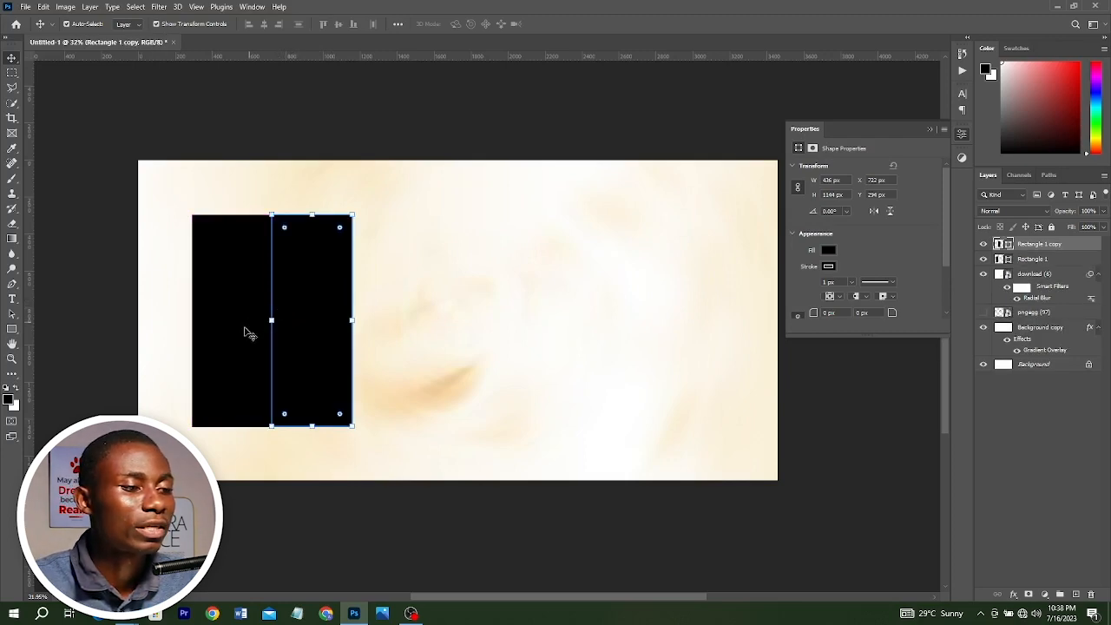
scroll(249, 324, up, 1)
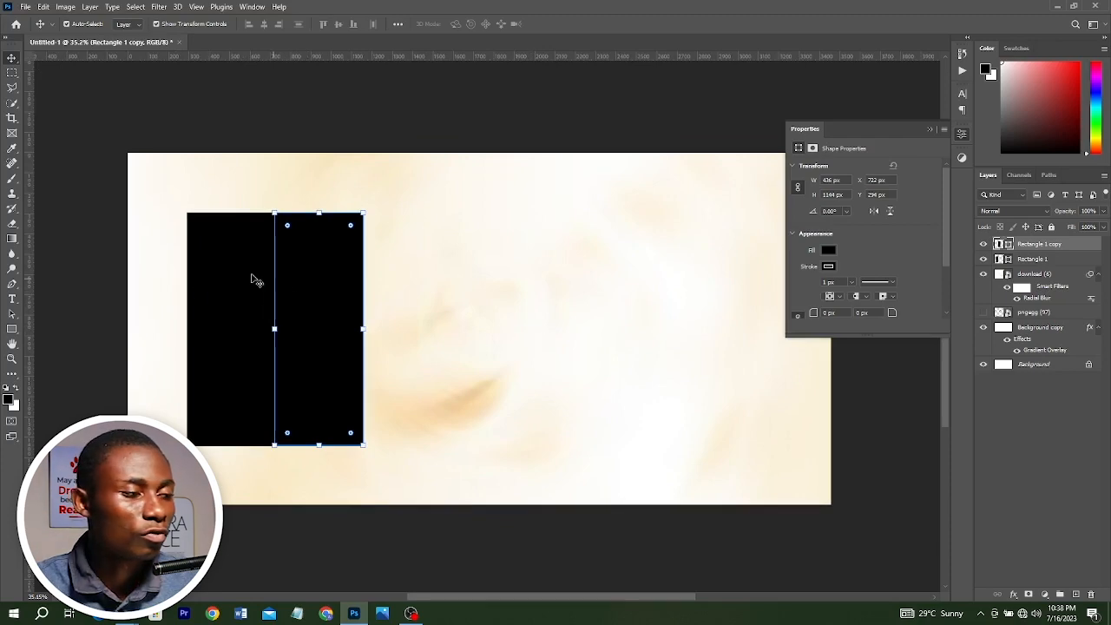
shift+click(221, 265)
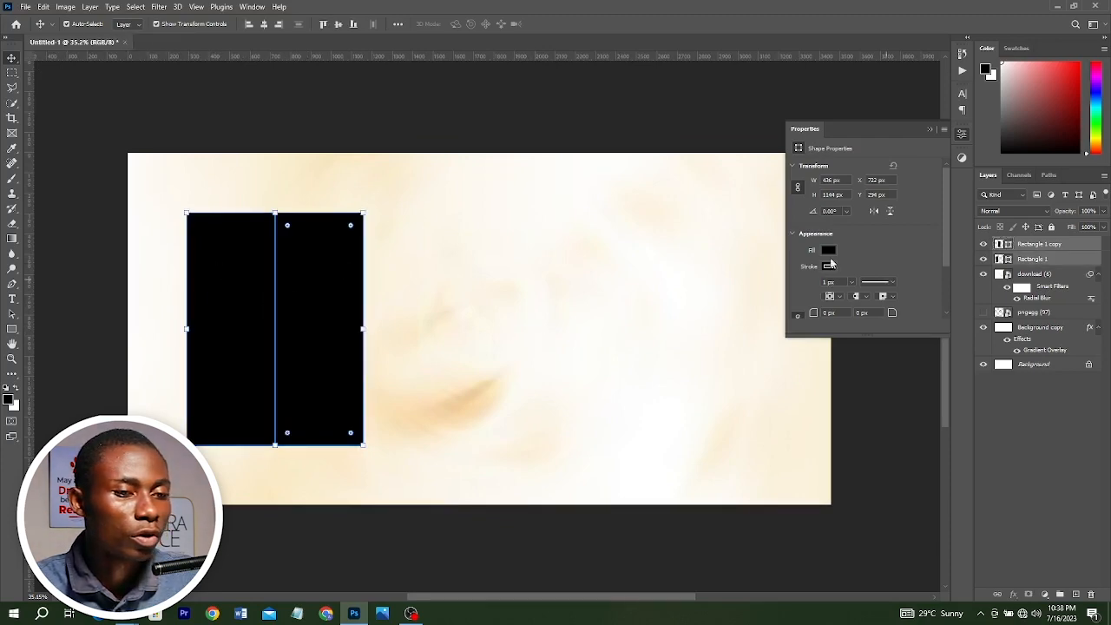
click(828, 266)
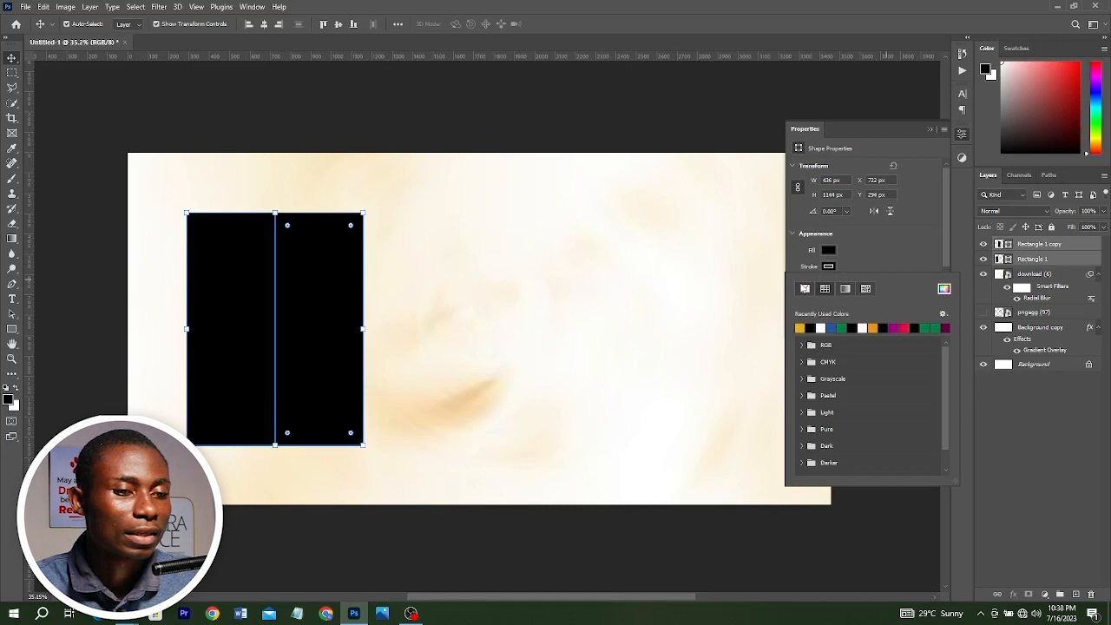
click(804, 289)
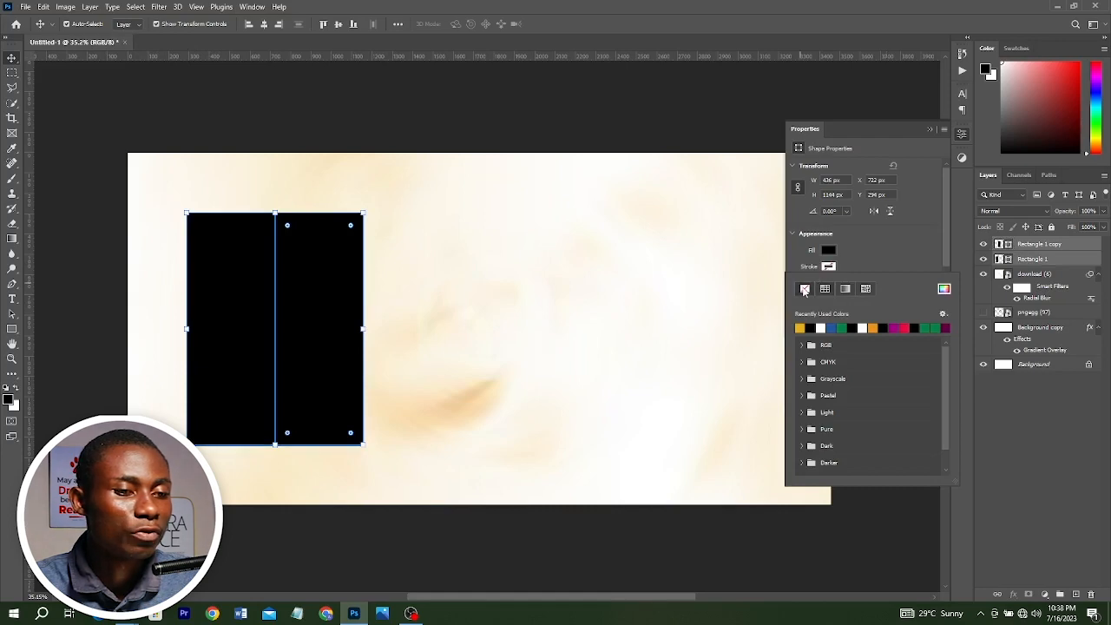
click(354, 159)
Fill the duplicated rectangle with blue from the recently used colors
click(317, 286)
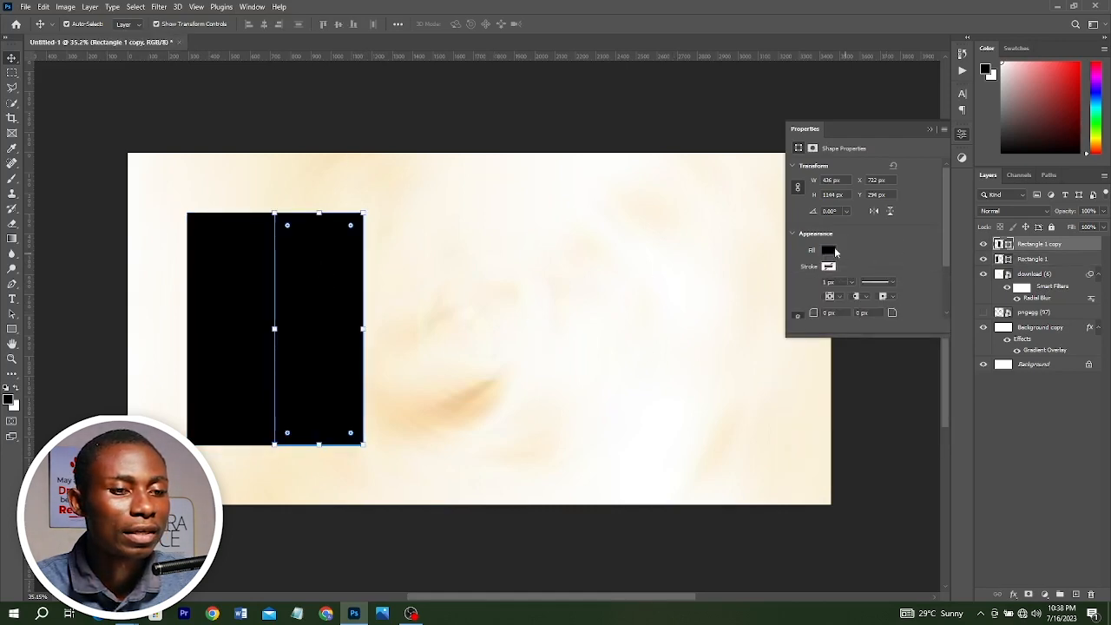
click(834, 251)
click(839, 309)
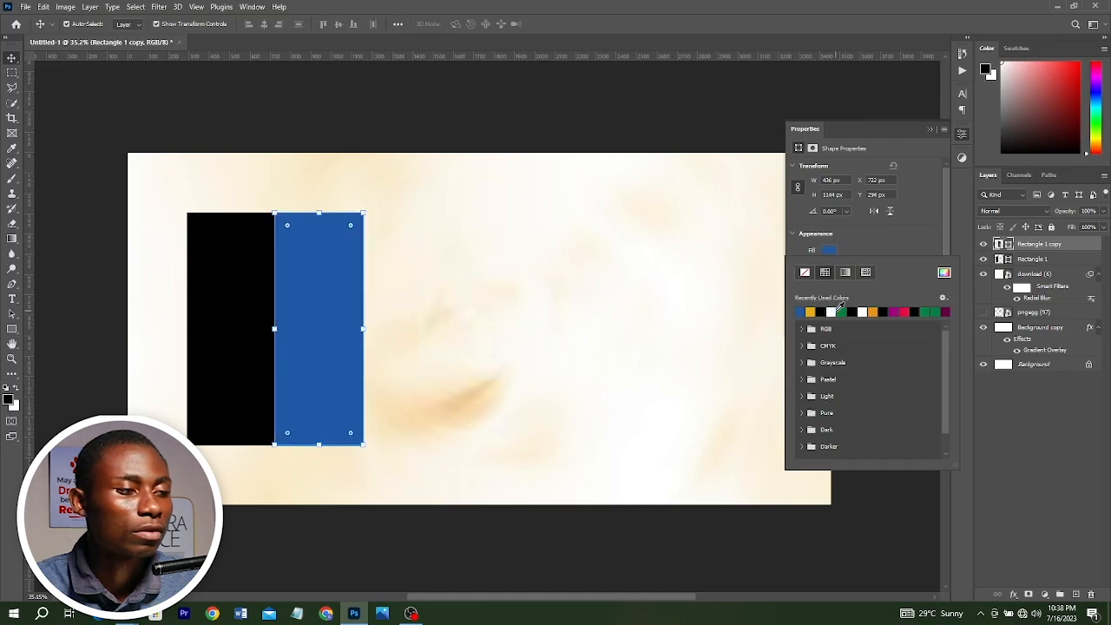
Fill the black rectangle with orange from the recently used colors
click(213, 250)
click(212, 249)
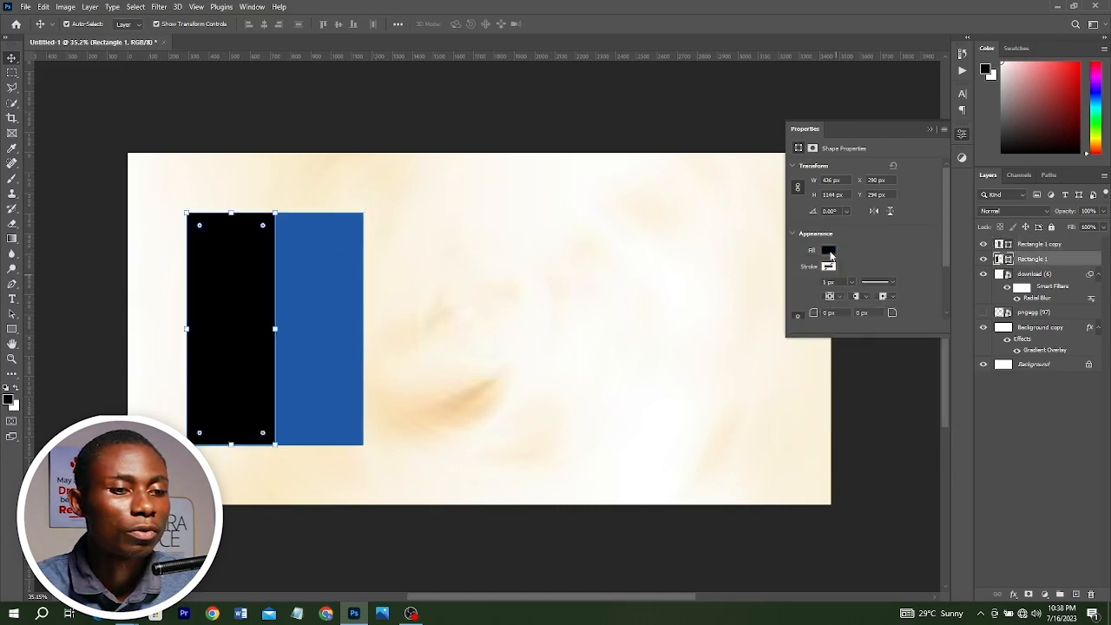
click(829, 252)
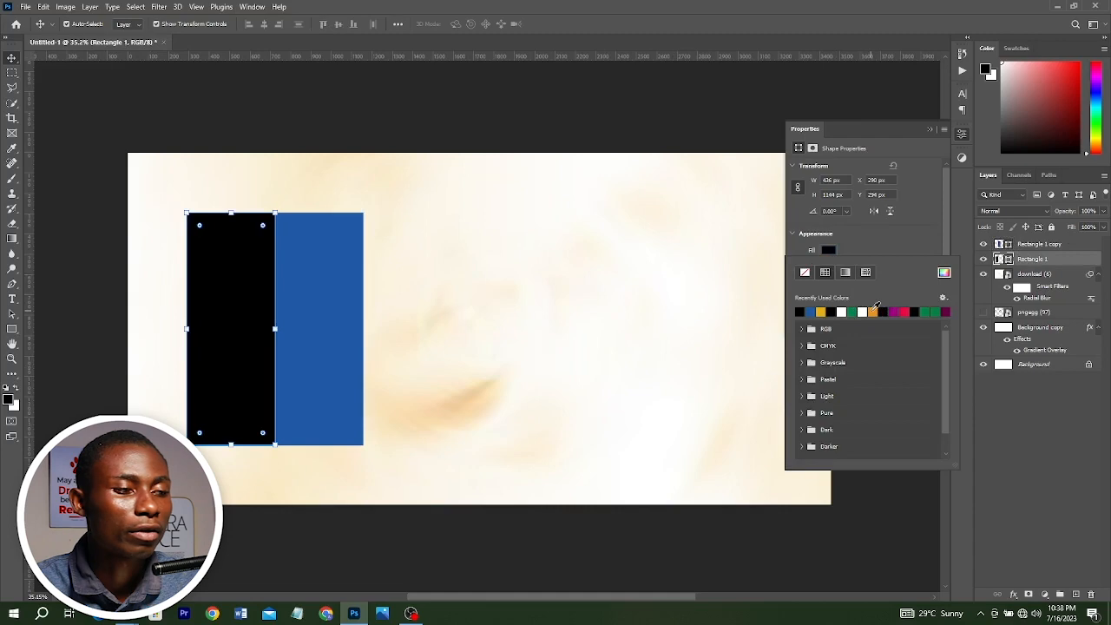
click(874, 310)
Add a drop shadow to the blue rectangle and set the shadow size to 21 px
click(337, 251)
click(339, 278)
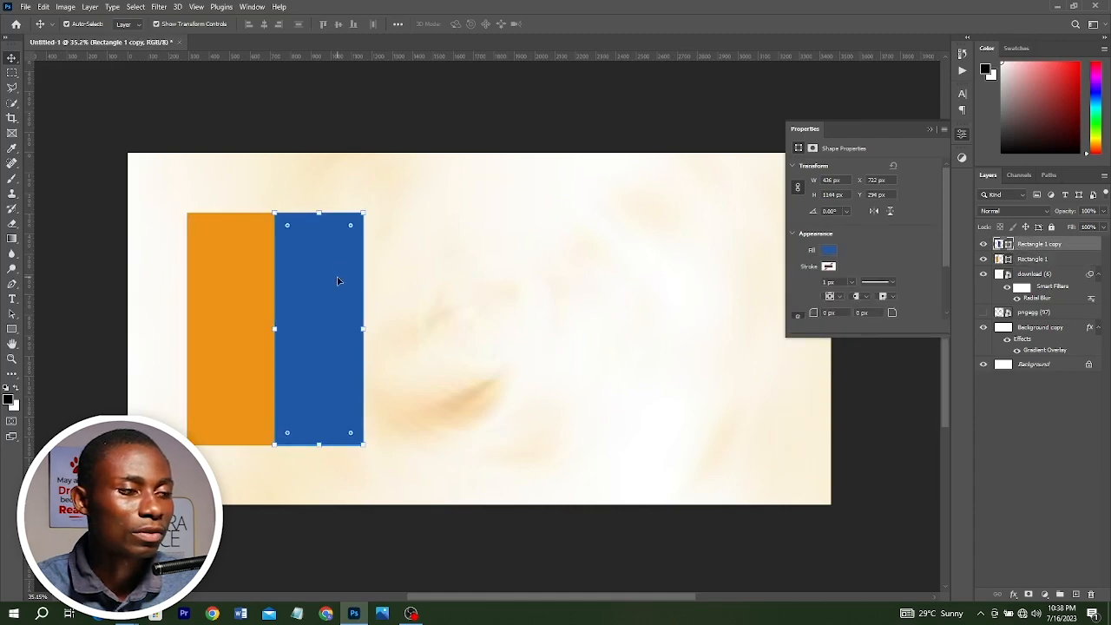
click(1013, 595)
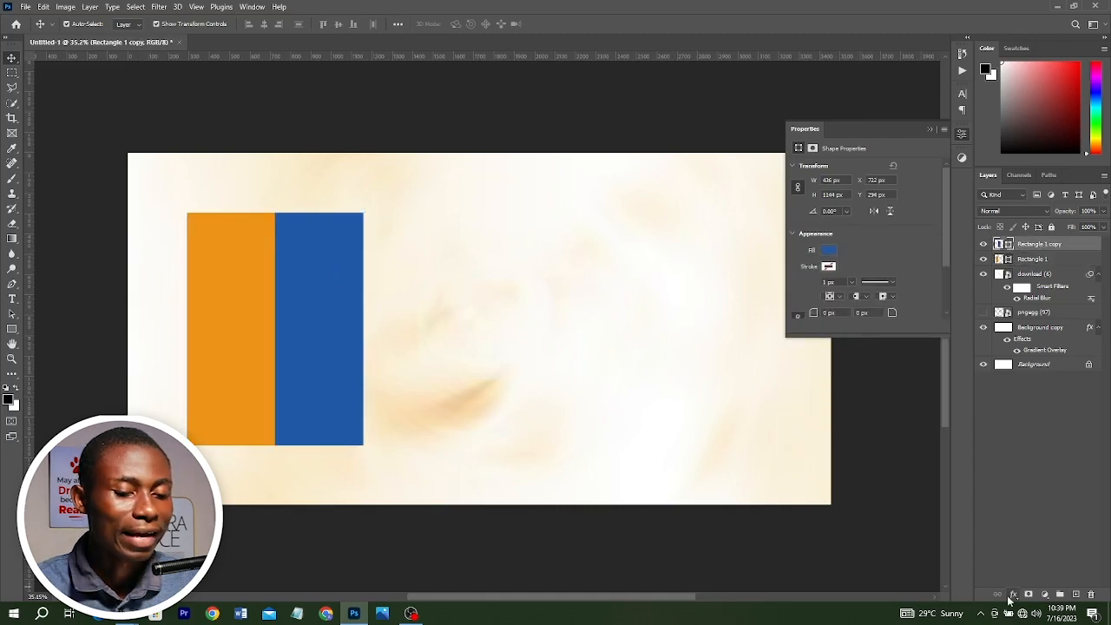
click(1028, 579)
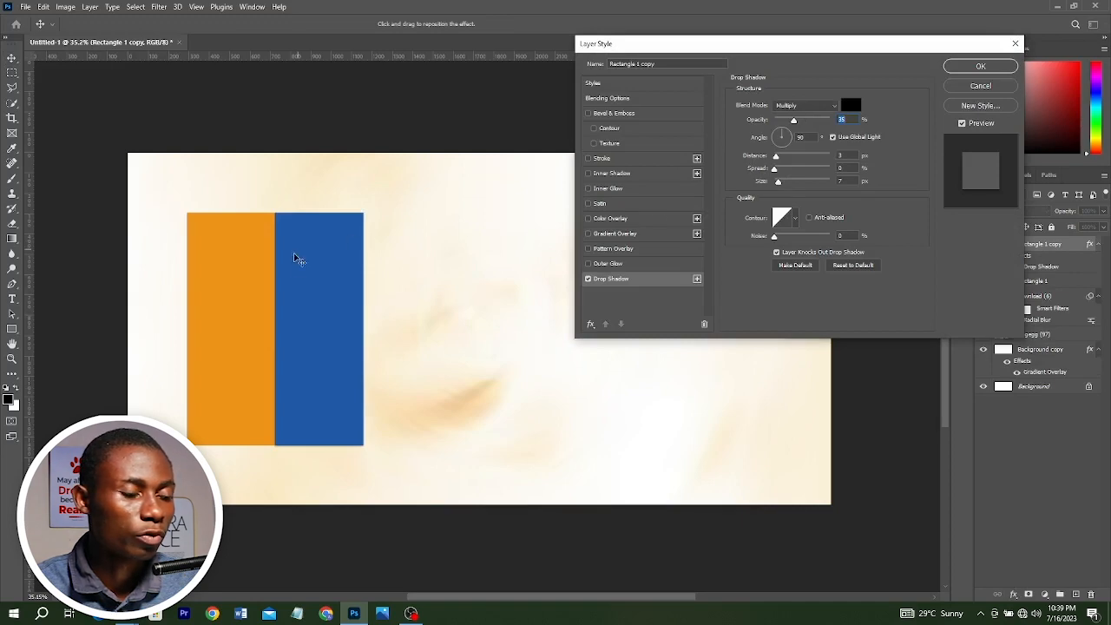
drag(338, 271, 337, 275)
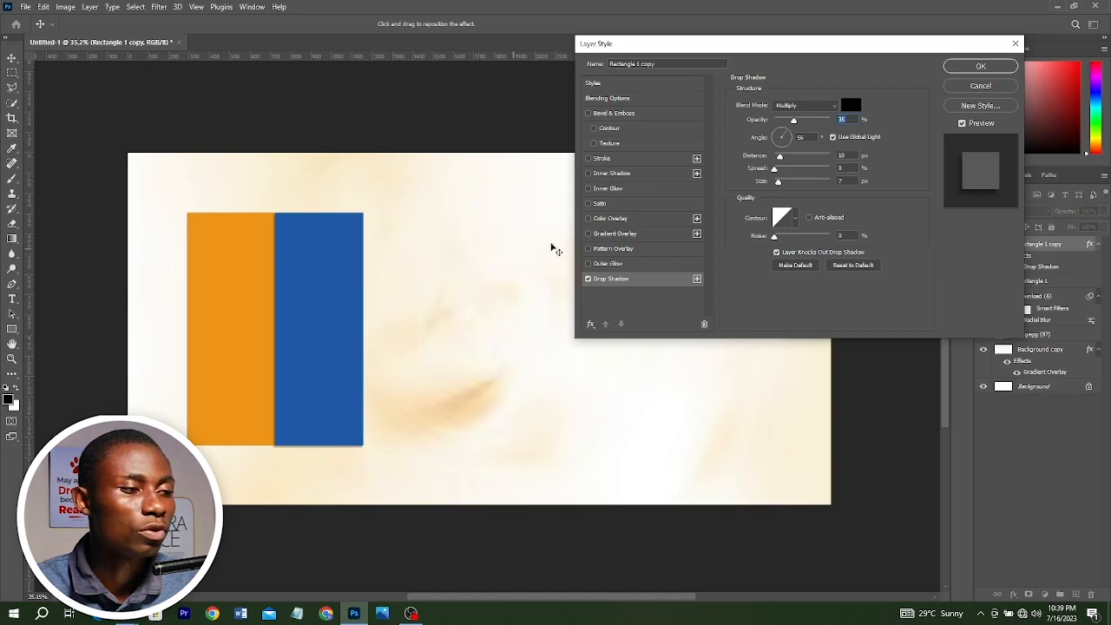
drag(778, 182, 782, 185)
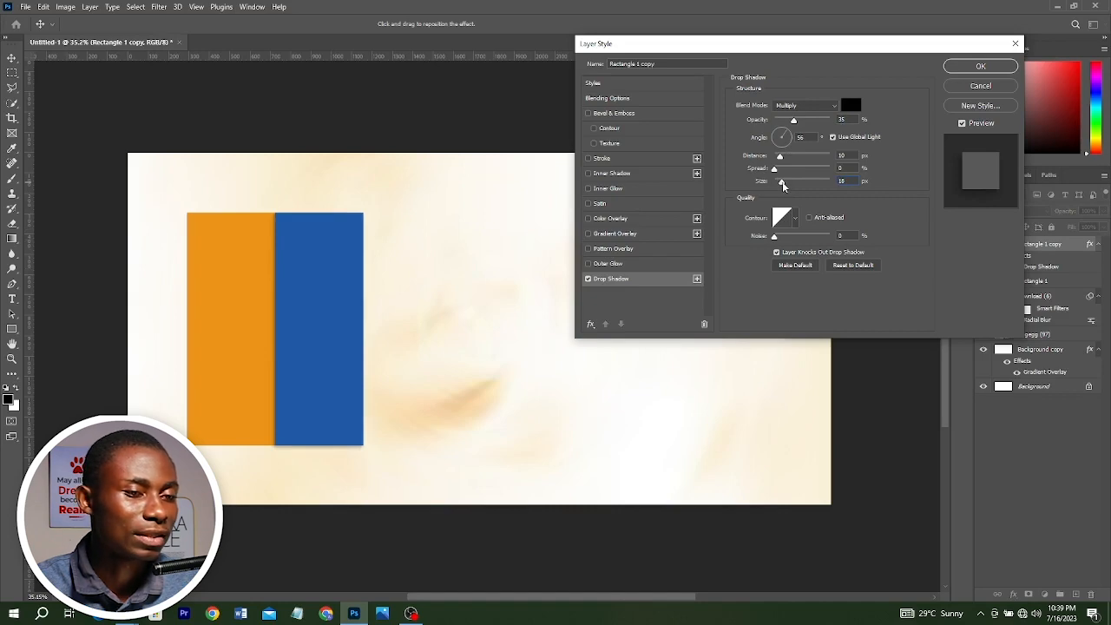
drag(783, 184, 780, 158)
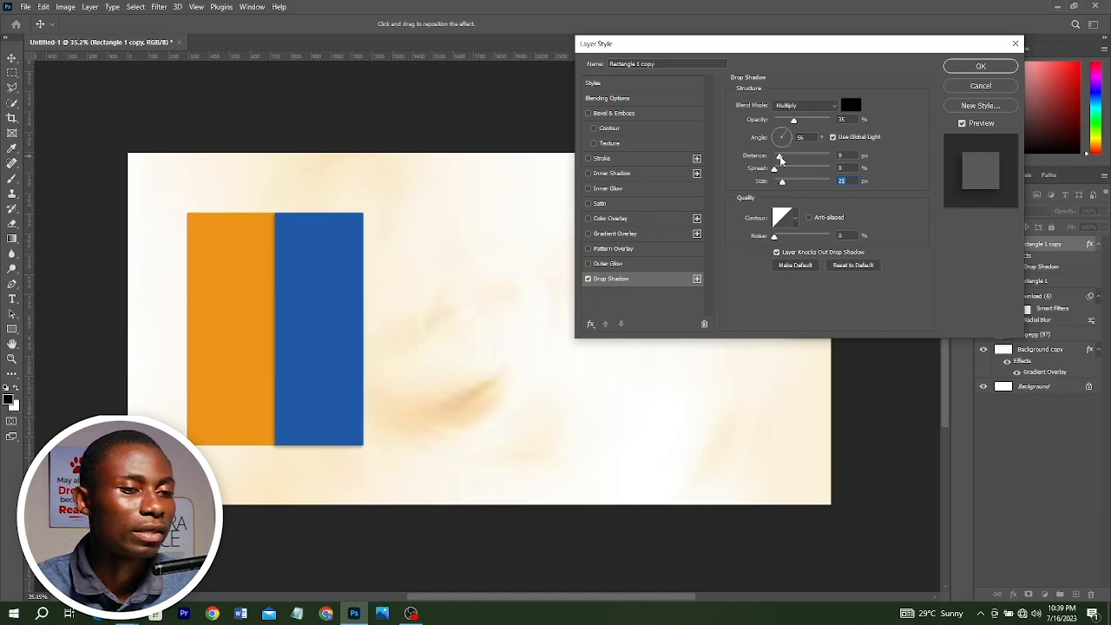
Set the blue rectangle's drop shadow to 44% opacity, 70° angle and 14 px distance, and apply the layer style
click(781, 159)
drag(798, 124, 806, 121)
click(353, 275)
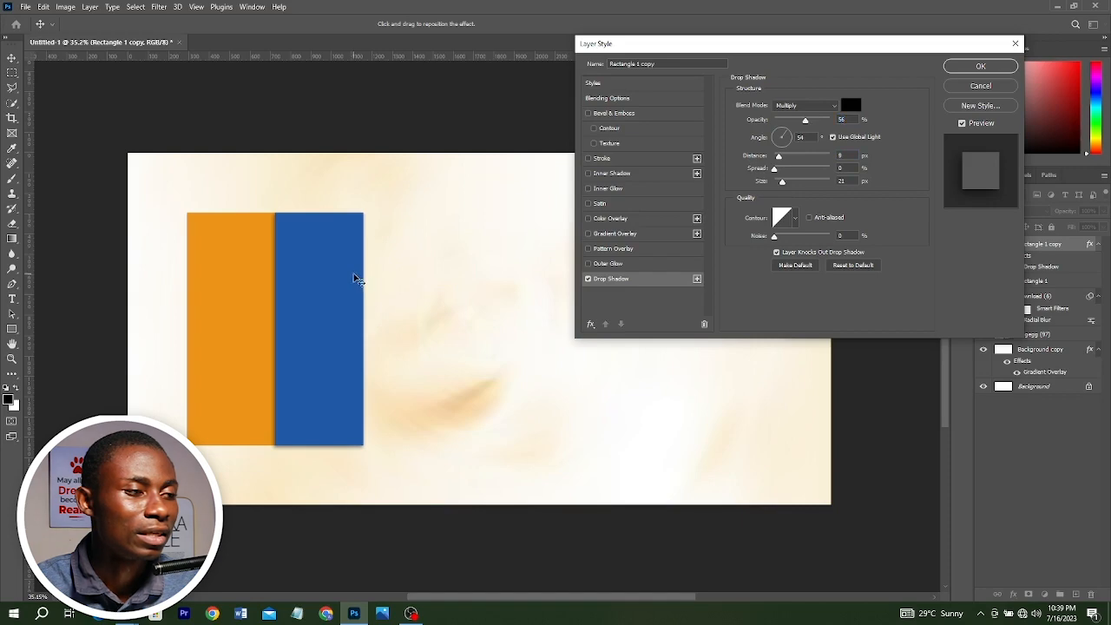
drag(354, 277, 356, 282)
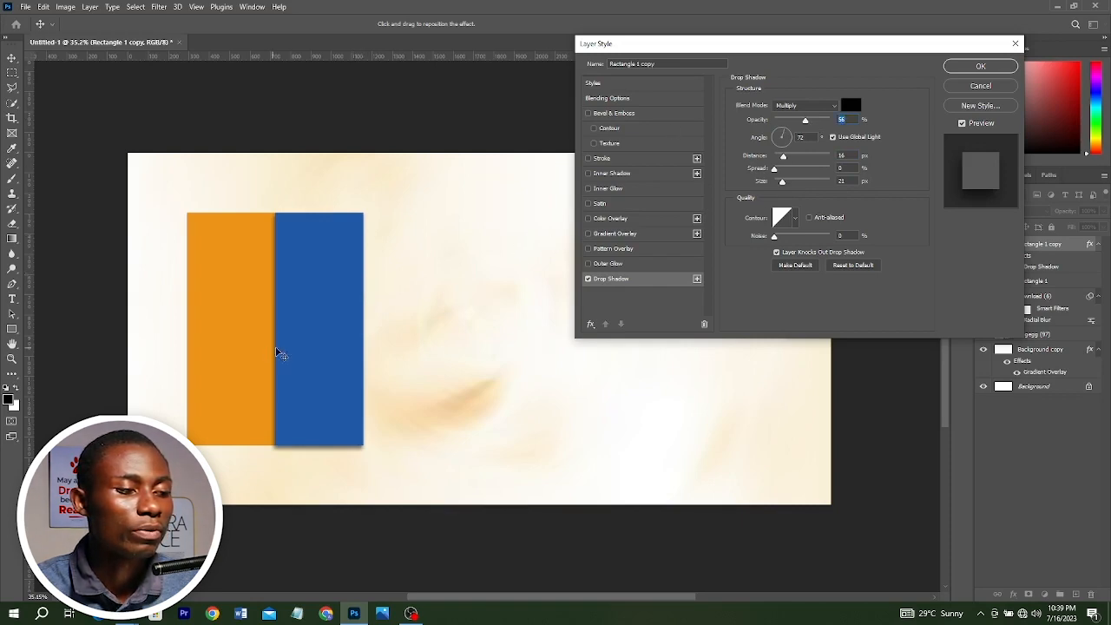
drag(330, 349, 331, 349)
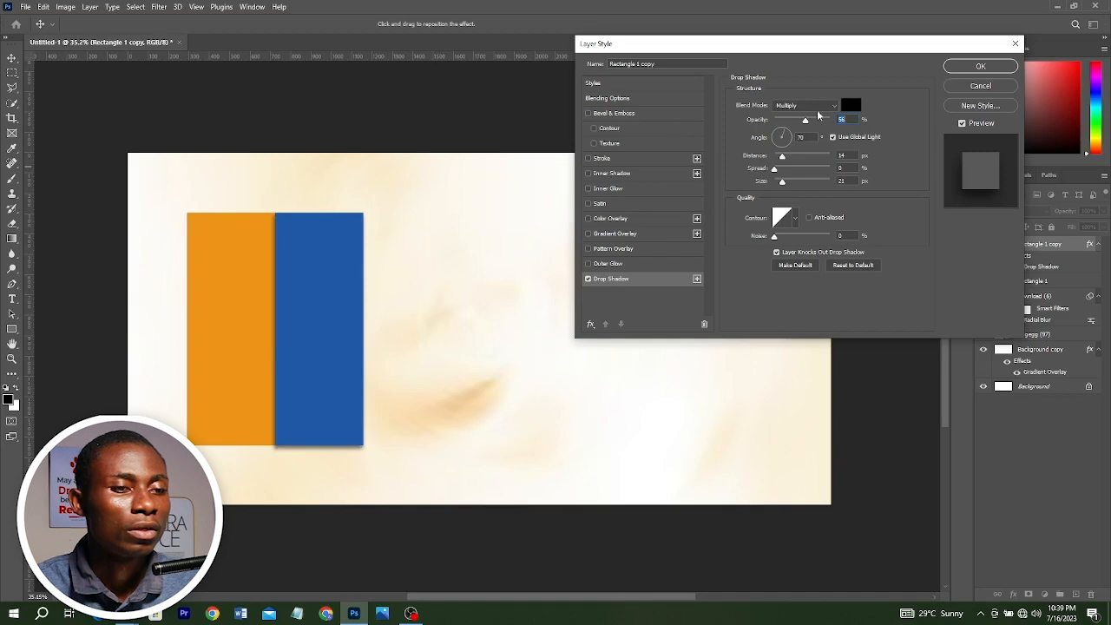
drag(805, 120, 797, 121)
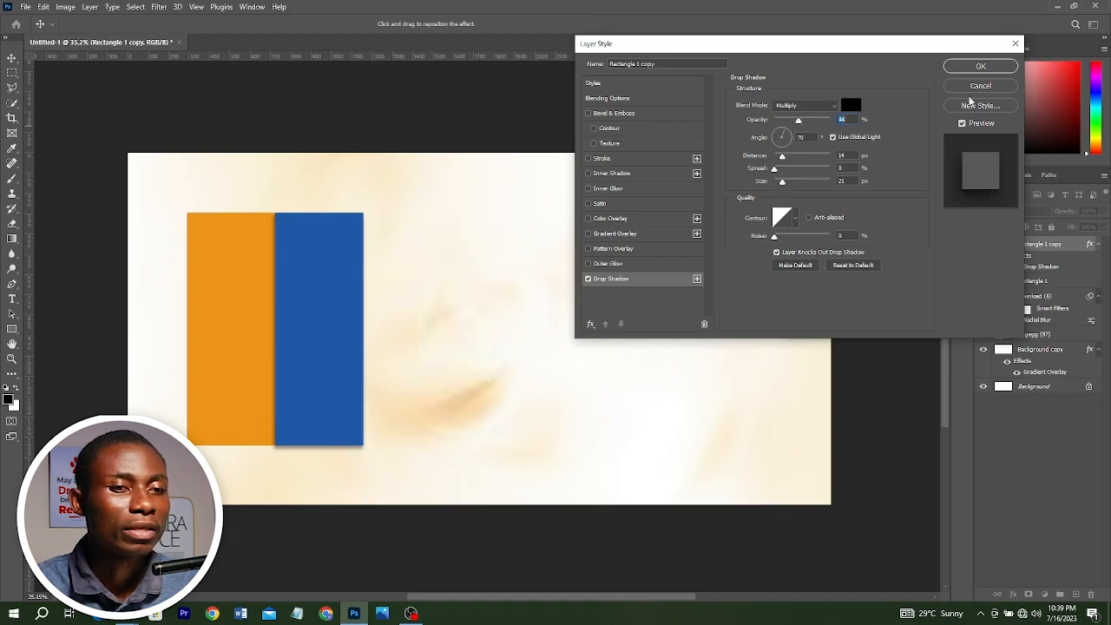
click(980, 66)
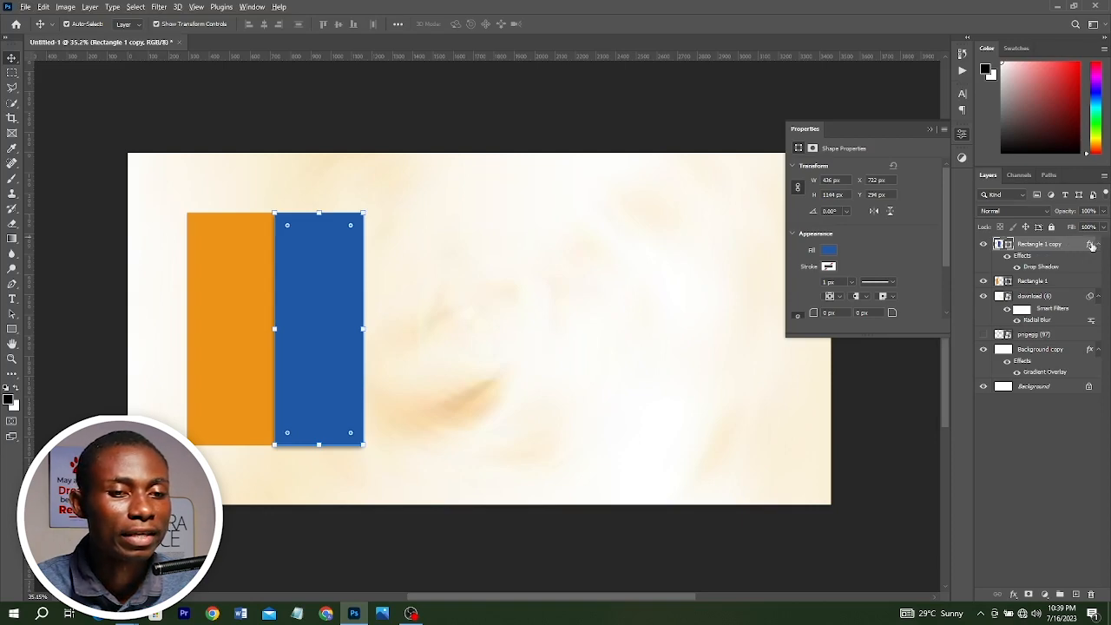
Copy the blue rectangle's drop shadow to the orange one, and duplicate both rectangles directly against the pair's right side
drag(1091, 245, 1085, 282)
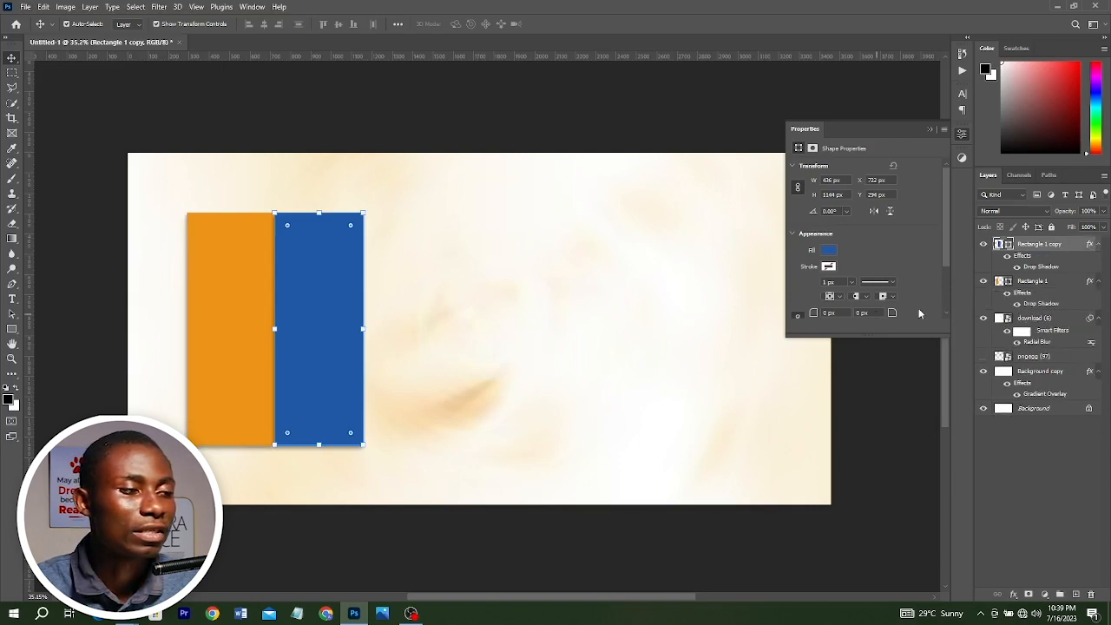
shift+click(257, 278)
drag(342, 281, 496, 293)
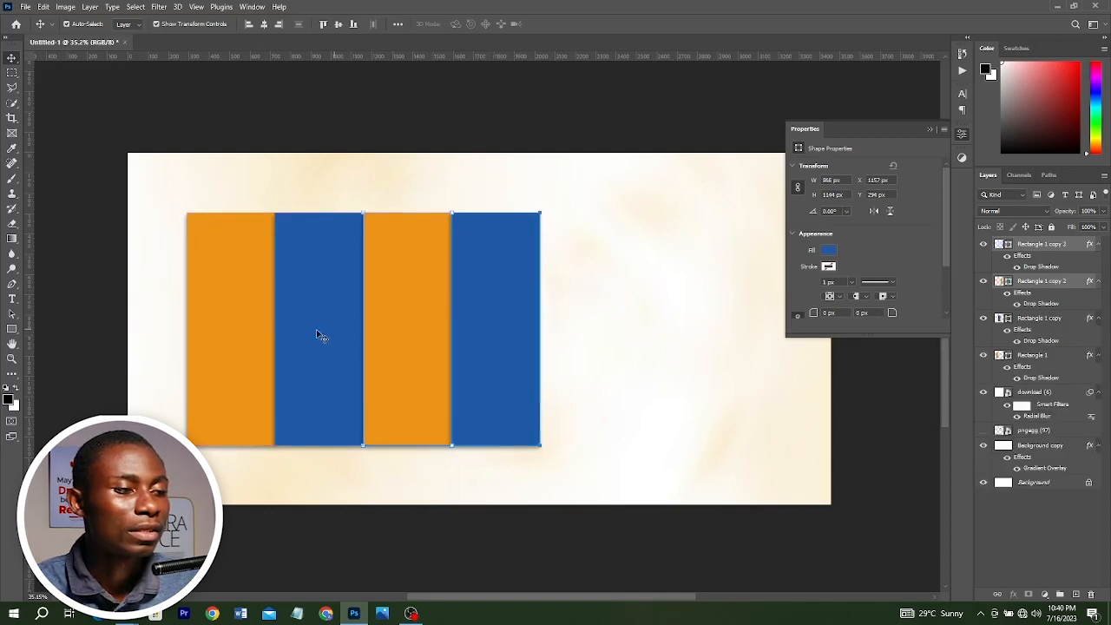
Duplicate the blue, orange and blue rectangles directly against the right end of the row to make seven adjoining panels
shift+click(286, 332)
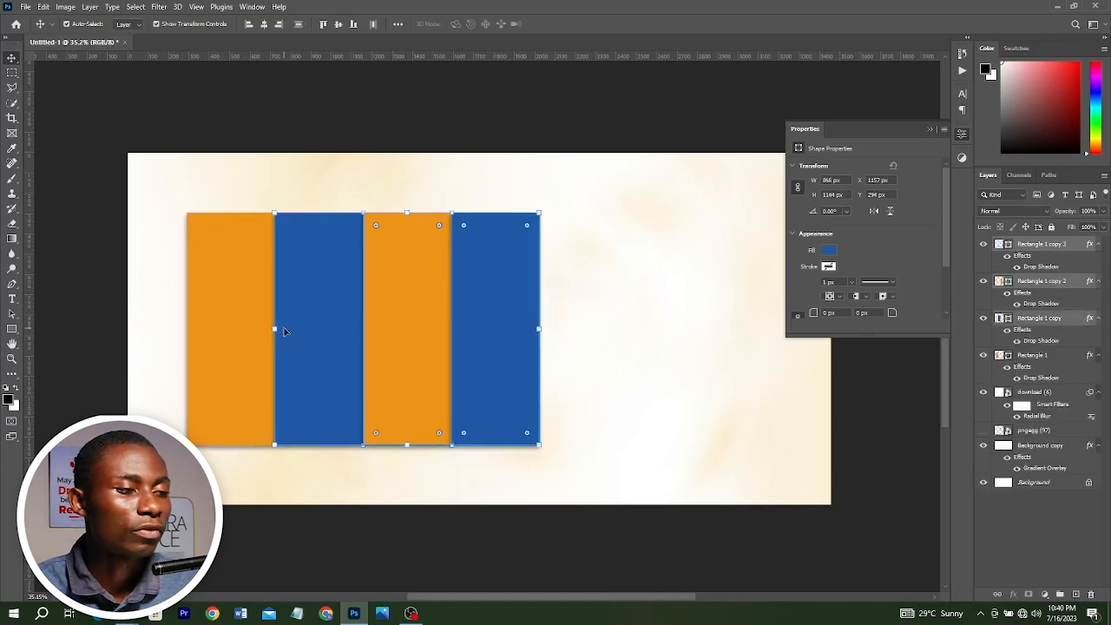
shift+click(199, 306)
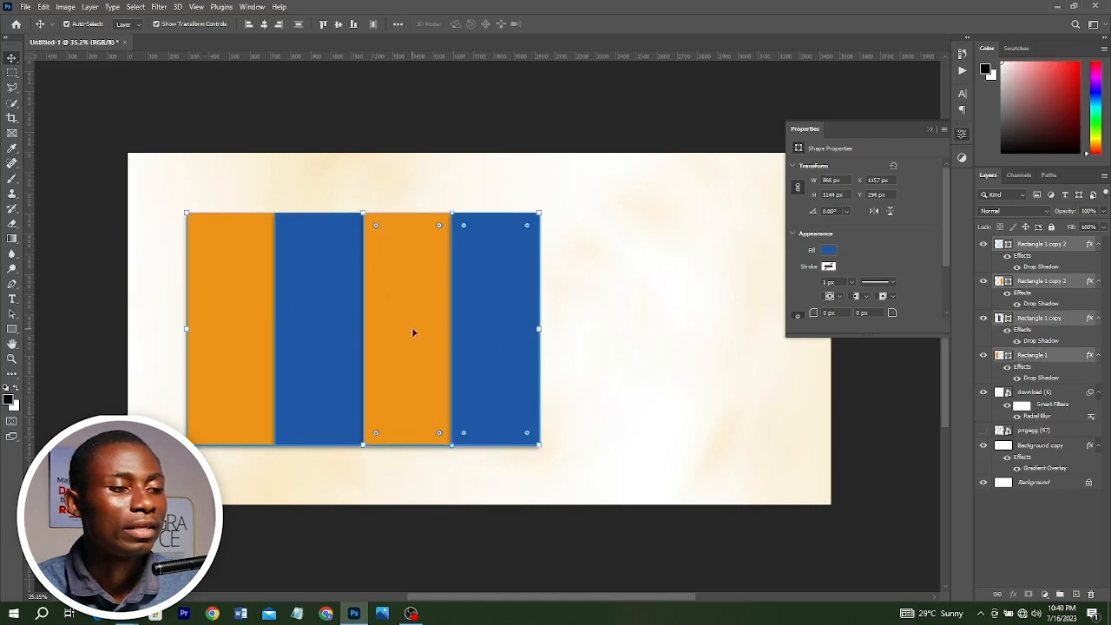
drag(328, 330, 589, 341)
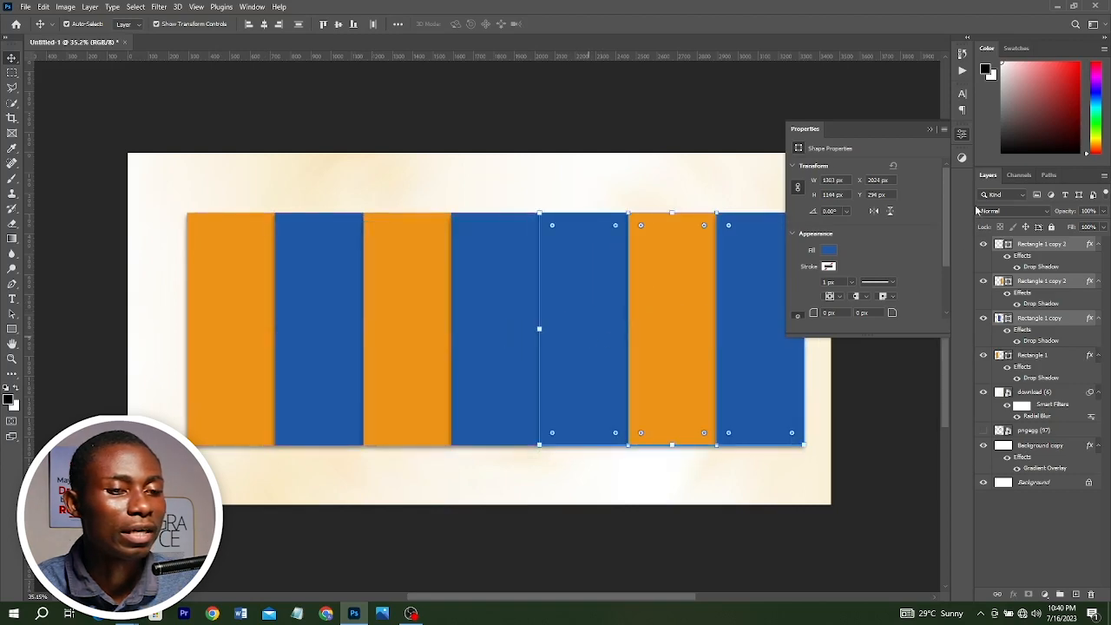
click(930, 129)
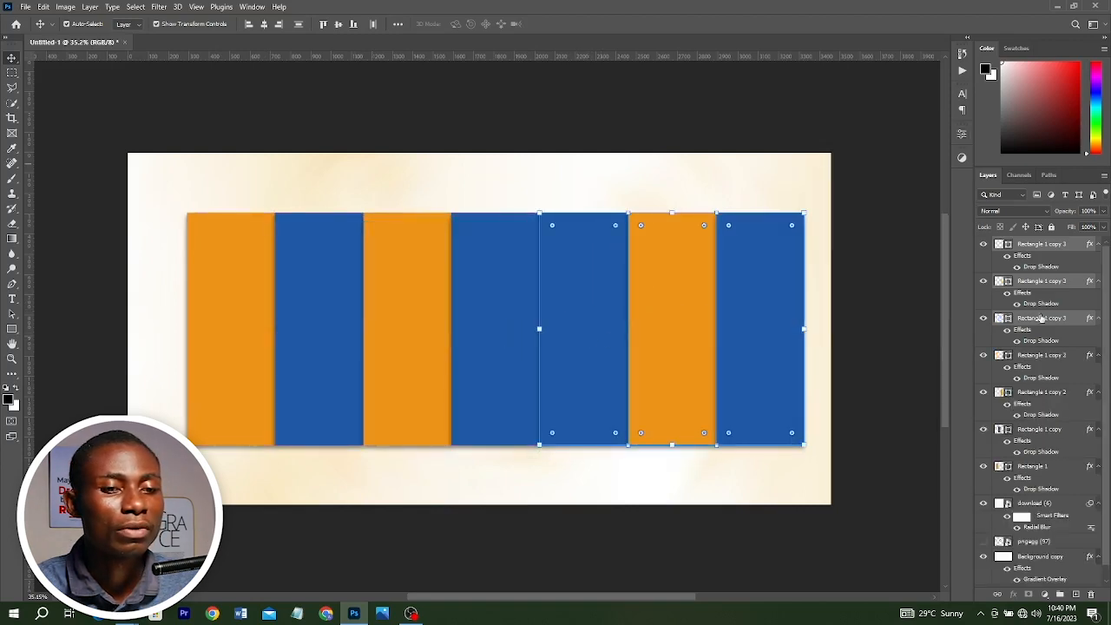
Select all seven rectangle layers and put them in one group
click(1038, 247)
scroll(1050, 439, down, 1)
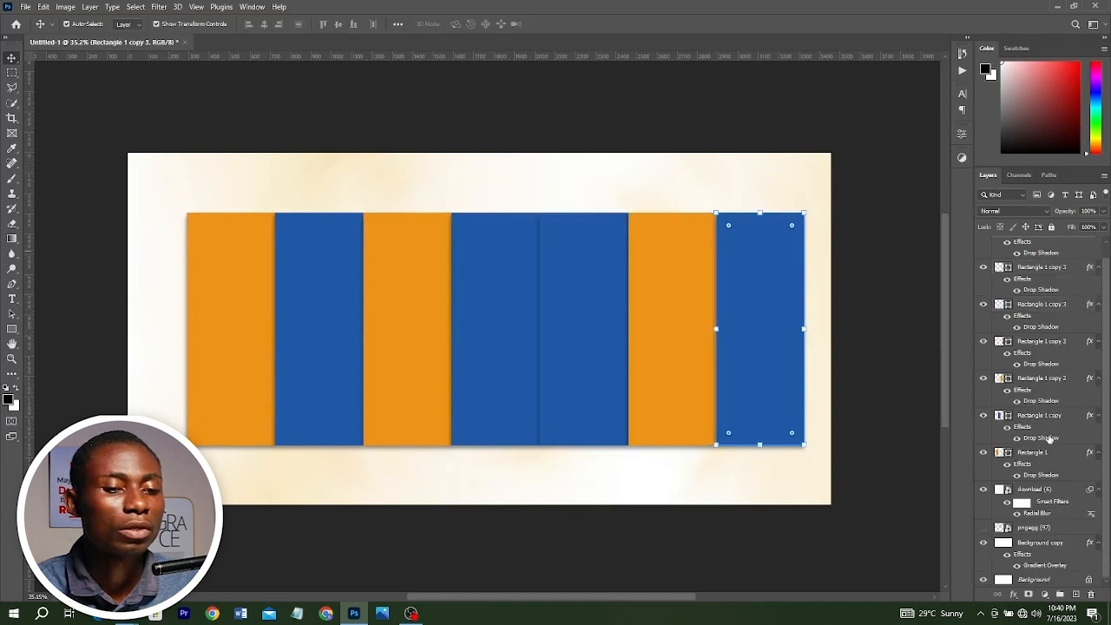
shift+click(1055, 443)
shift+click(1053, 457)
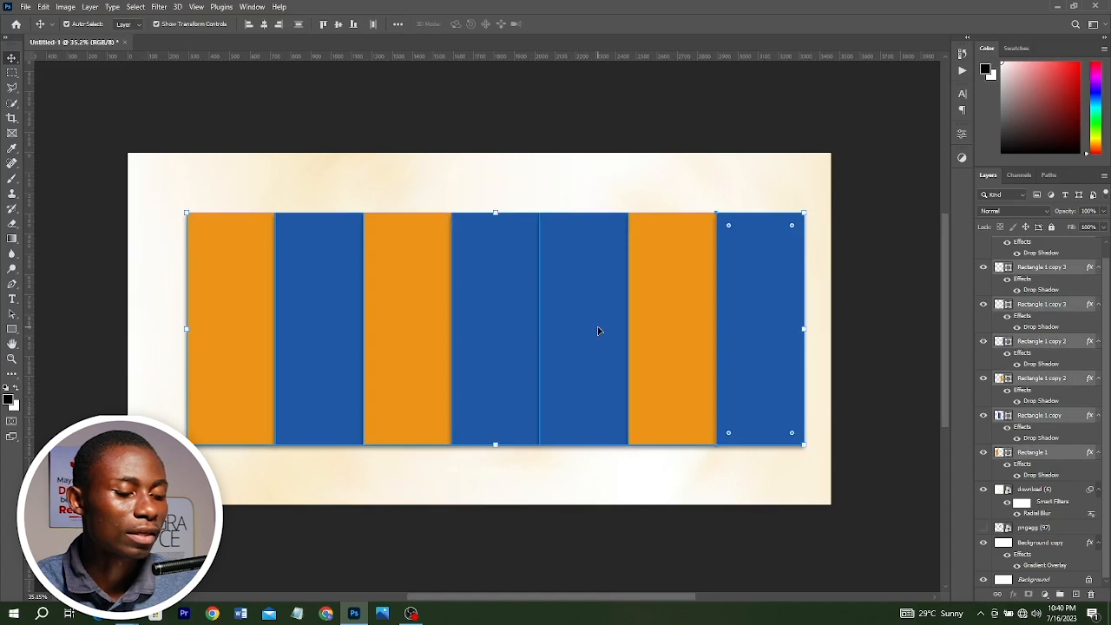
key(ctrl)
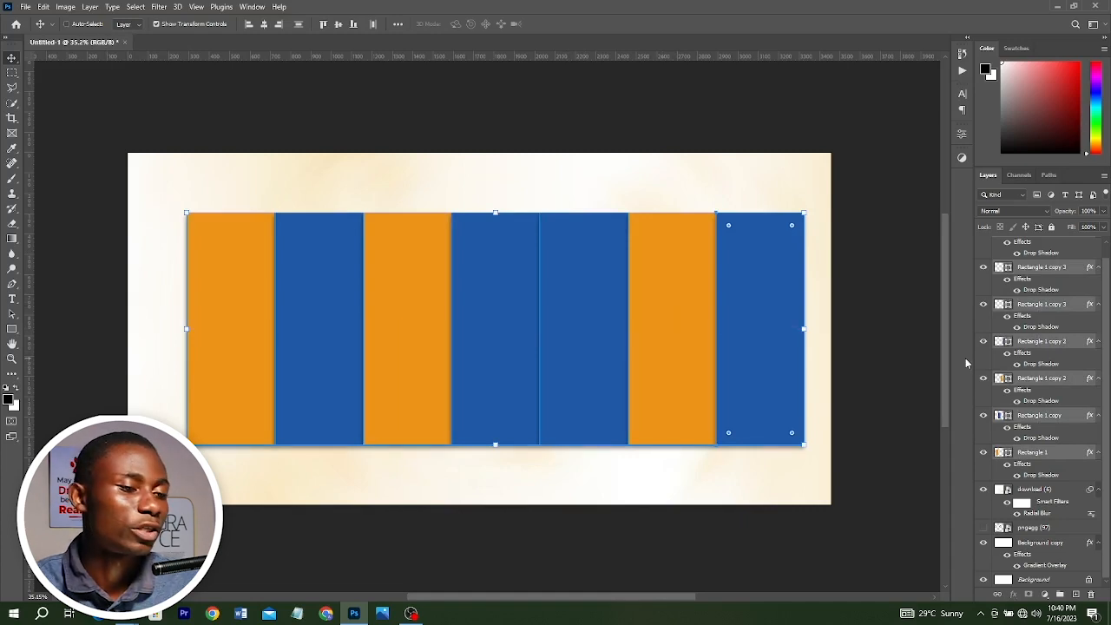
drag(1058, 427, 1095, 618)
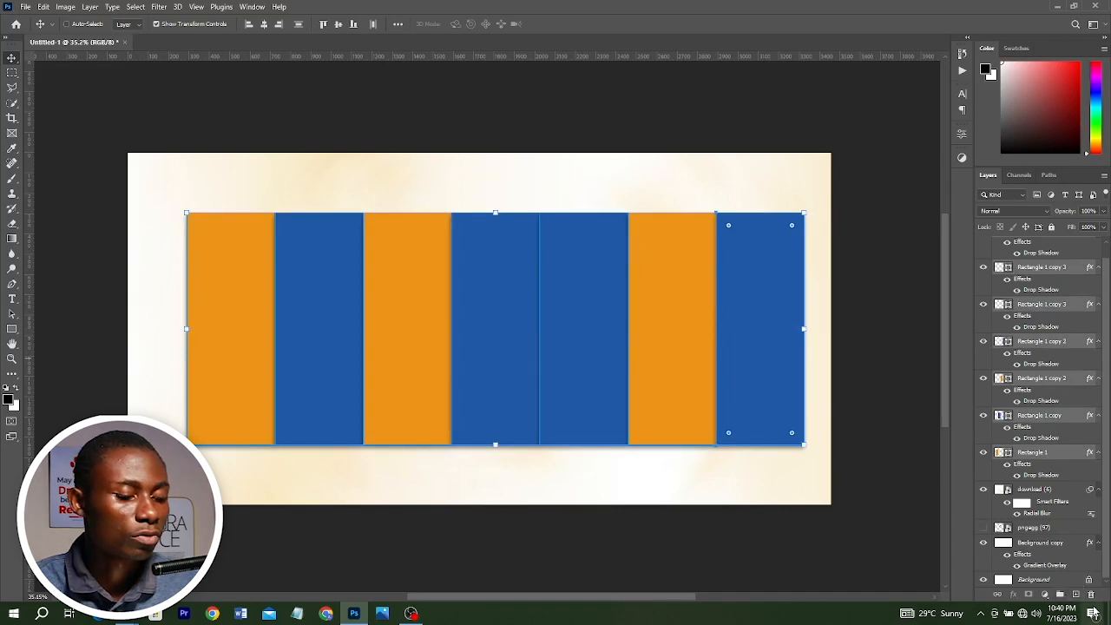
key(ctrl+g)
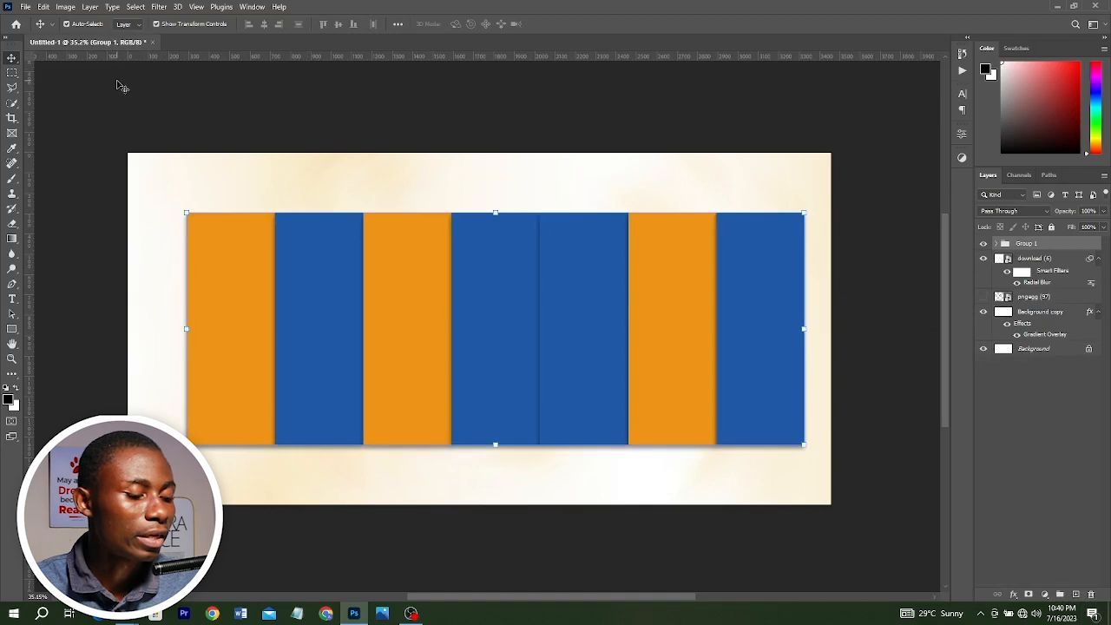
Center the panel group horizontally on the canvas, clear the selection, and move the group slightly upward
click(135, 7)
click(148, 17)
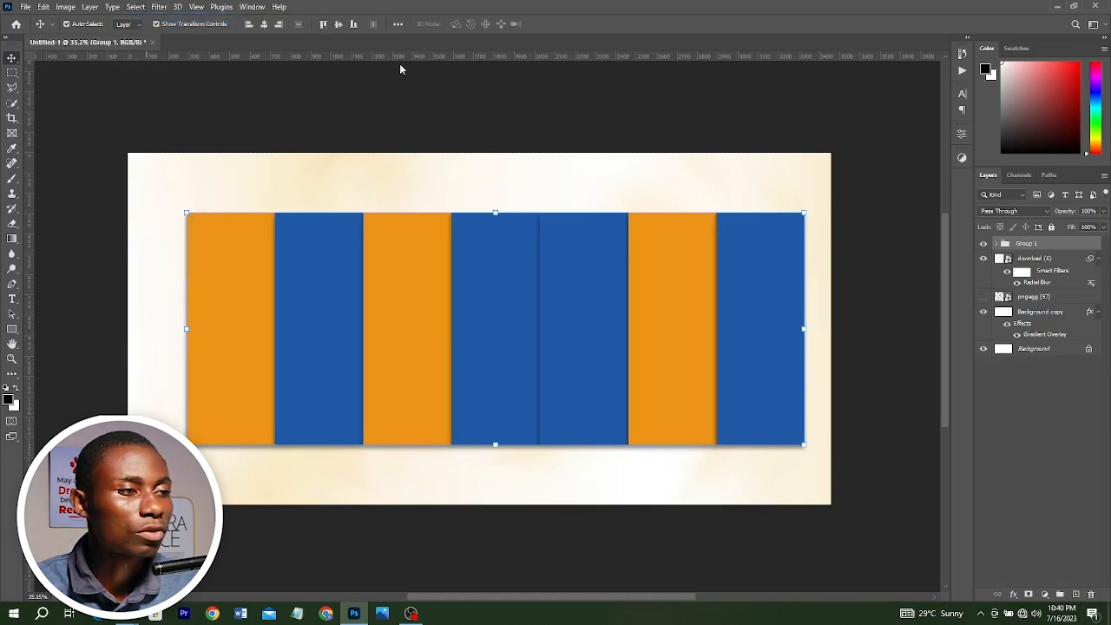
click(268, 25)
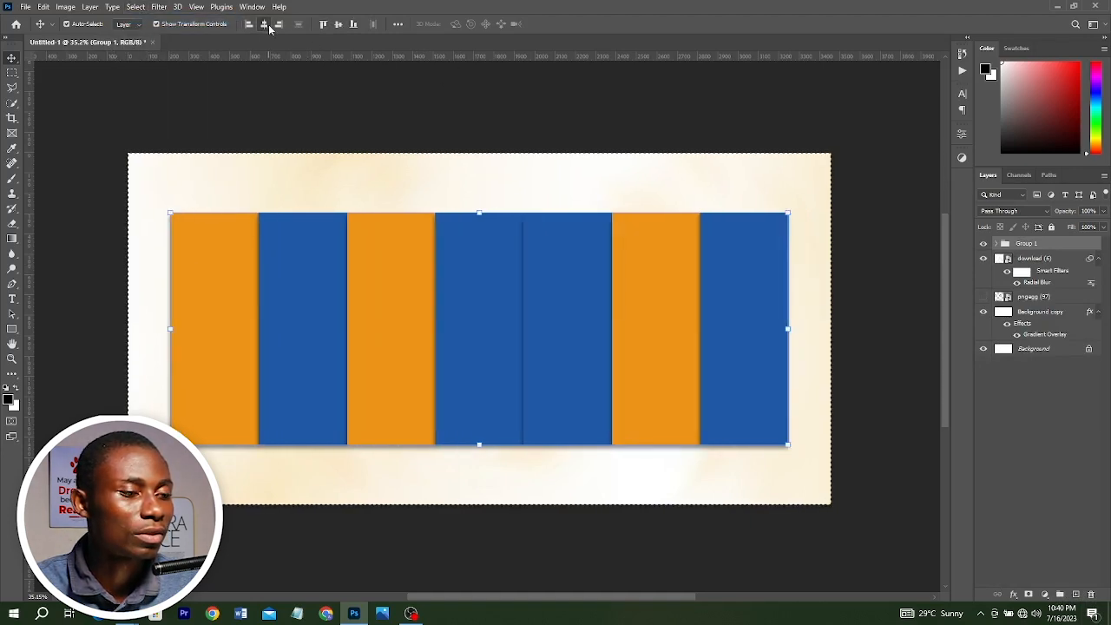
click(139, 8)
click(163, 31)
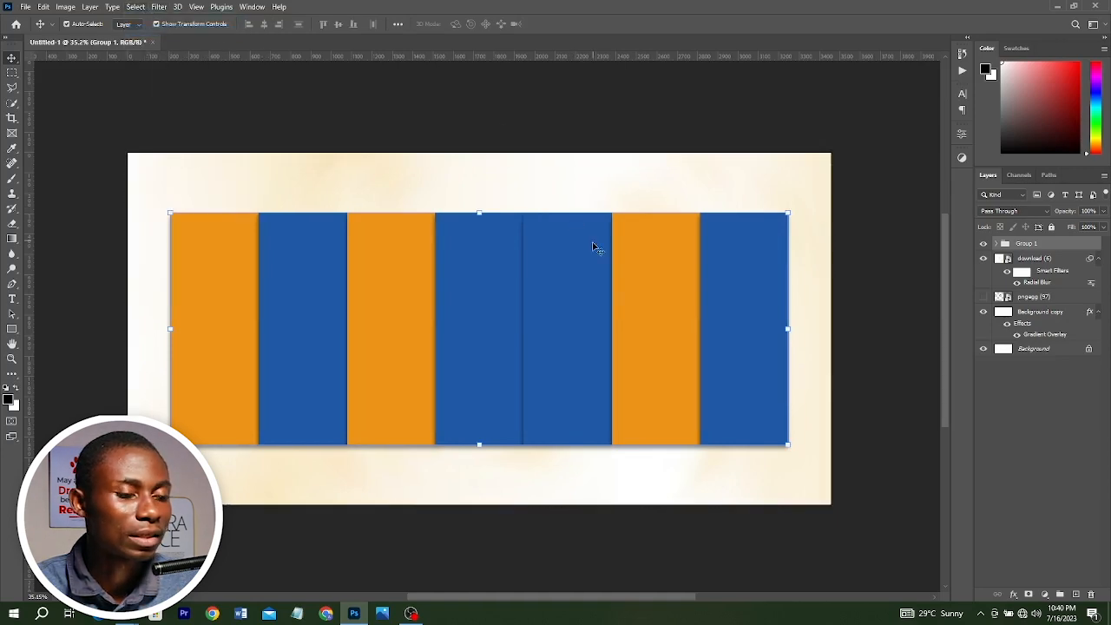
drag(595, 249, 570, 241)
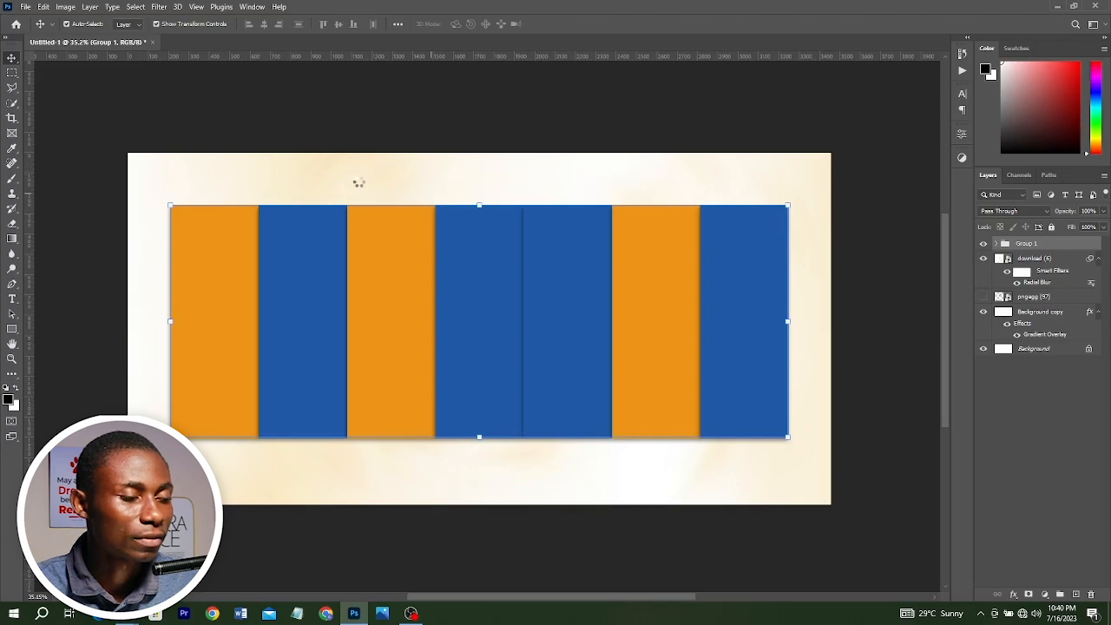
Place the blue title "PAASOLO UNIQUE GOD'S CHURCH" above the panels and enlarge it to about 2049 × 145 px
key(ctrl+t)
drag(448, 187, 688, 200)
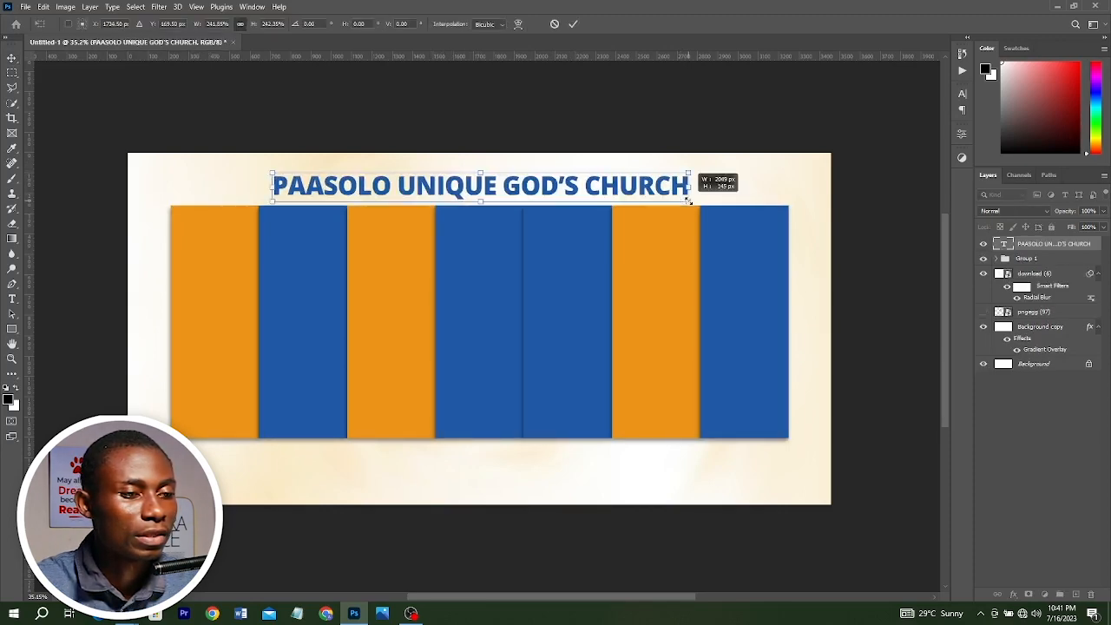
key(Return)
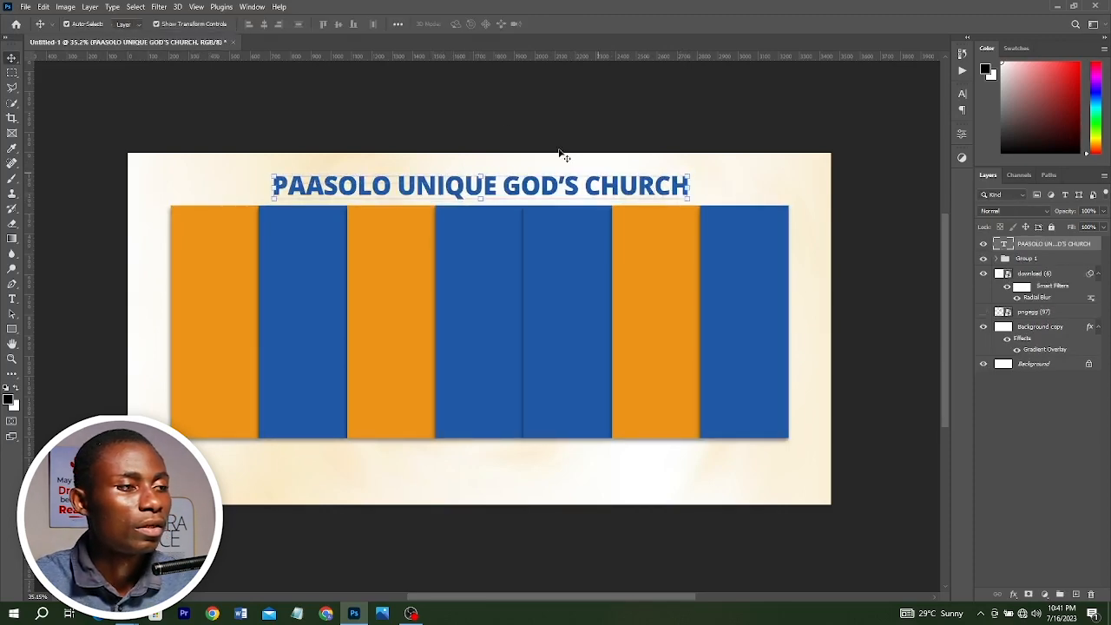
Center the church title horizontally on the canvas and nudge it slightly upward, away from the panels
key(ctrl+a)
click(264, 24)
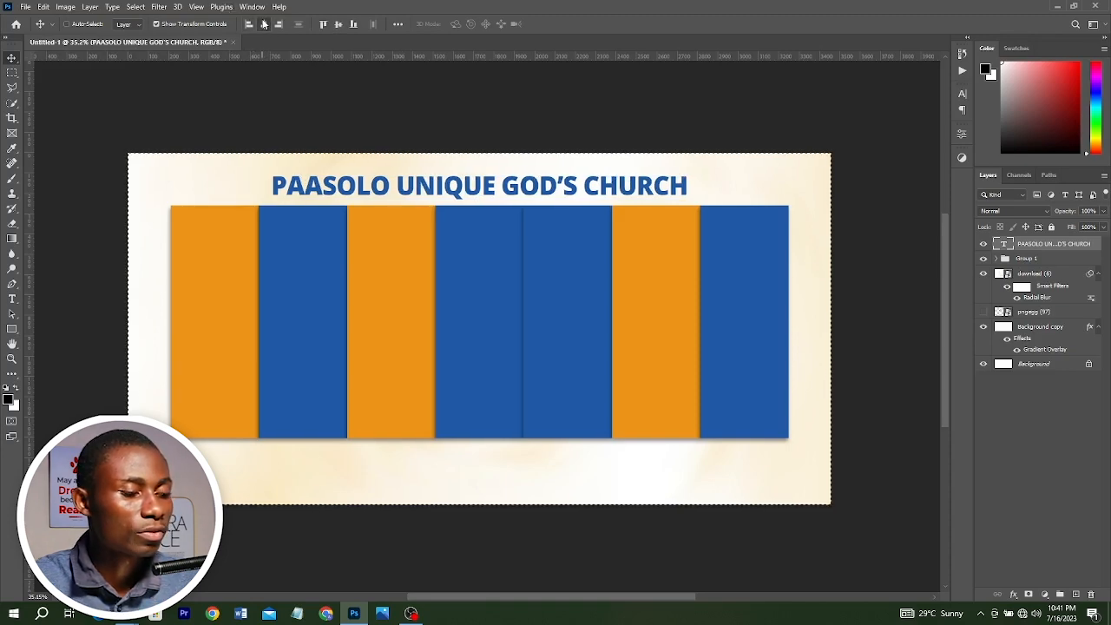
key(Up)
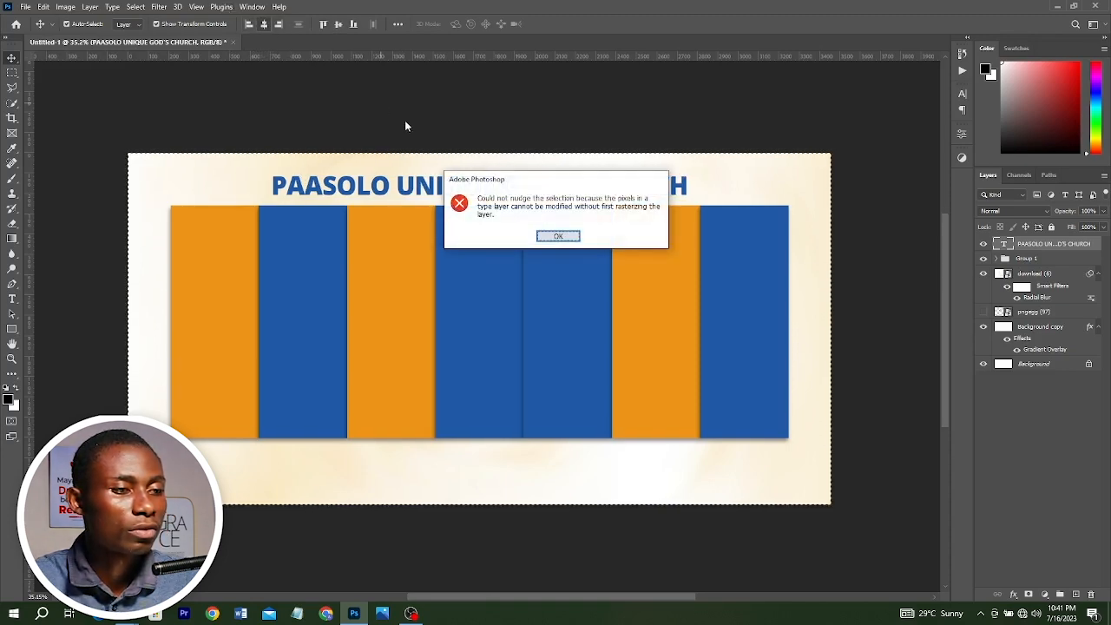
click(558, 236)
key(ctrl+d)
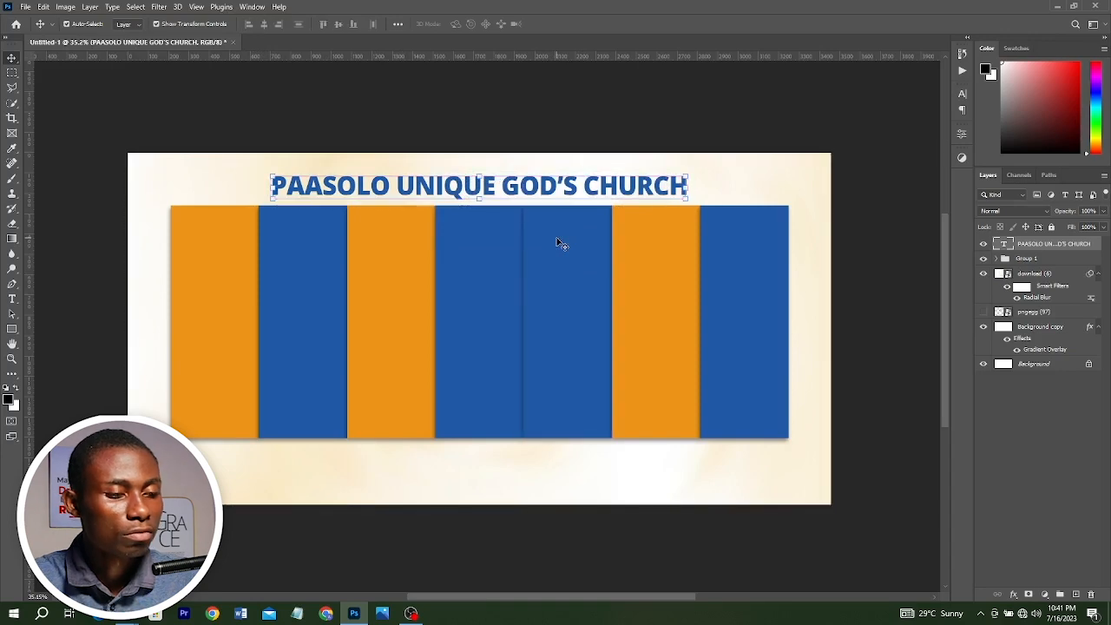
key(Up)
key(Up)
key(Up)
key(Up)
key(Up)
key(Up)
key(Up)
key(Up)
click(574, 132)
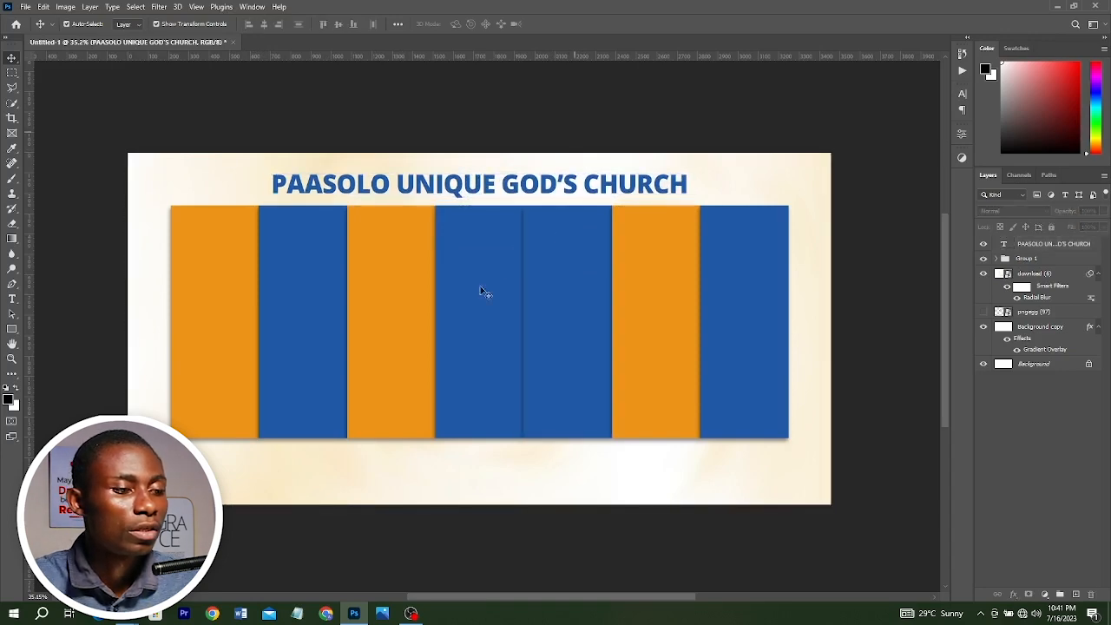
Place the Dr_Bawumia photo from the Downloads folder directly above the first orange panel's layer and position it over that panel
click(252, 340)
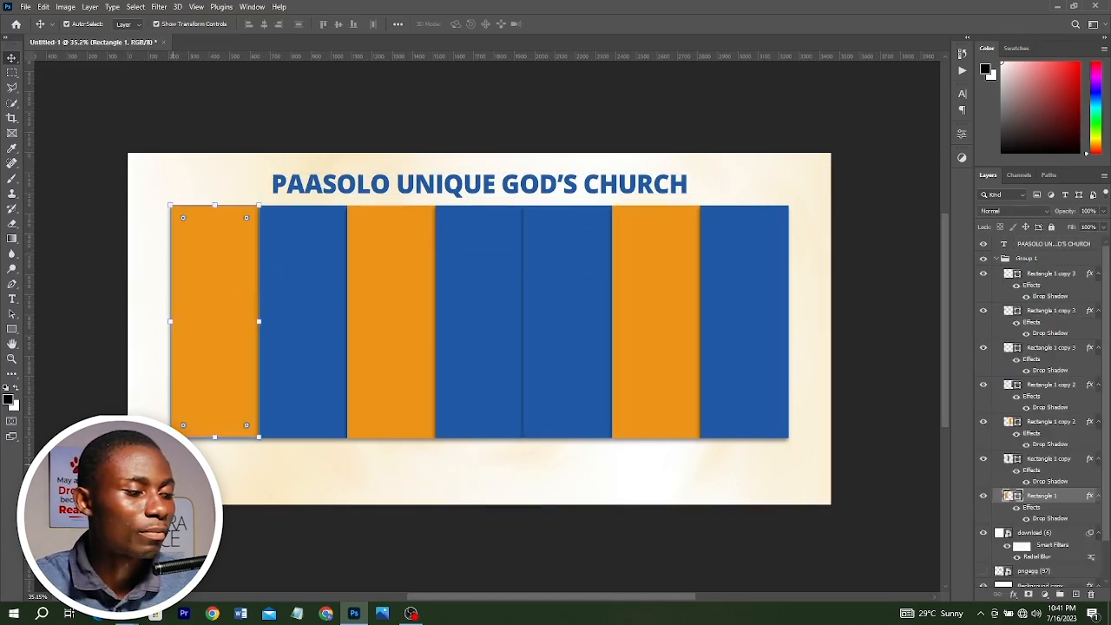
click(127, 614)
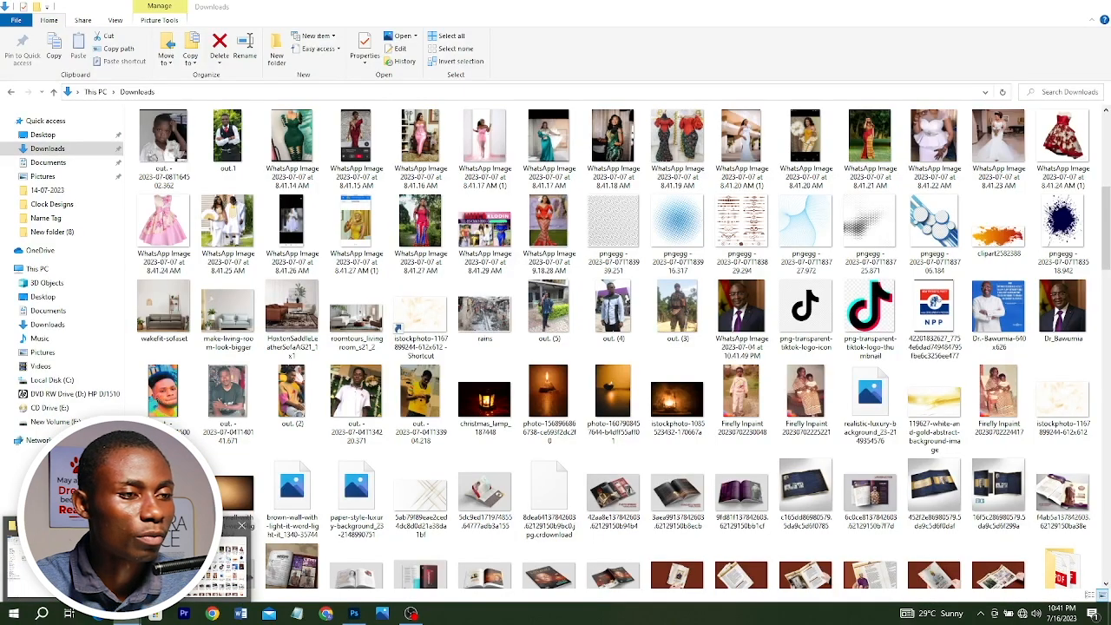
click(187, 562)
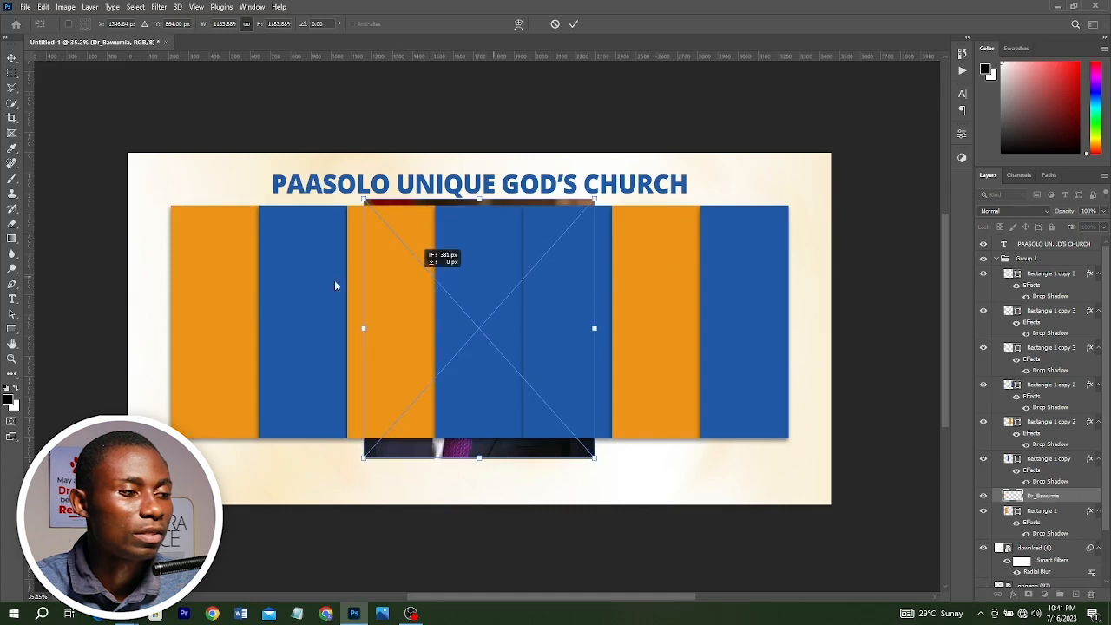
drag(335, 284, 312, 272)
key(Return)
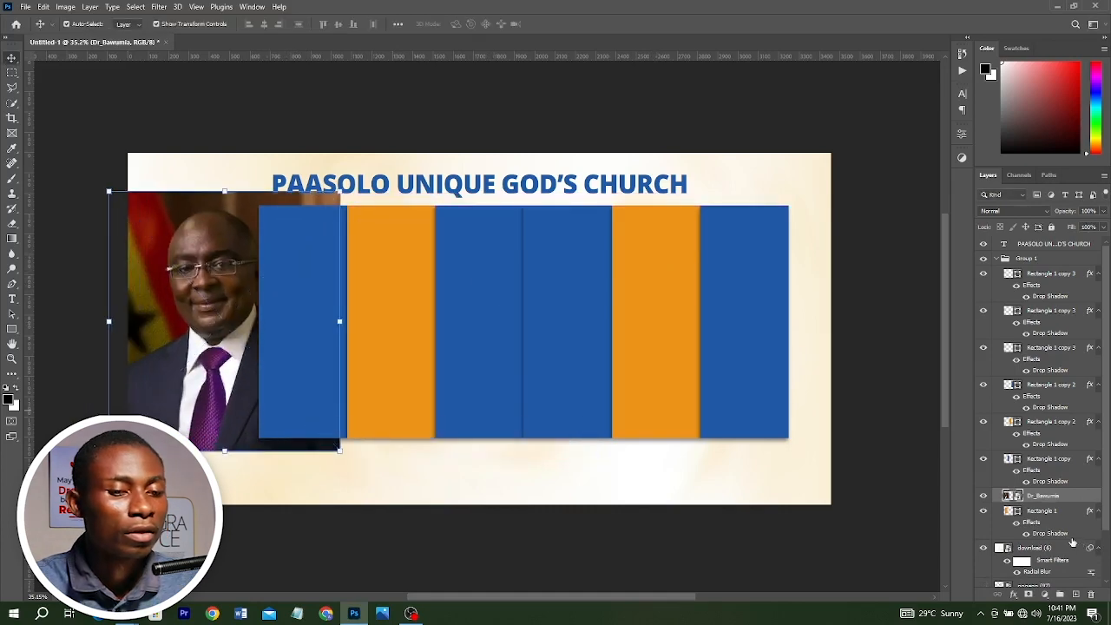
Clip the Dr_Bawumia photo to the first panel, then enlarge and reposition it so the face fills the panel
right_click(1055, 496)
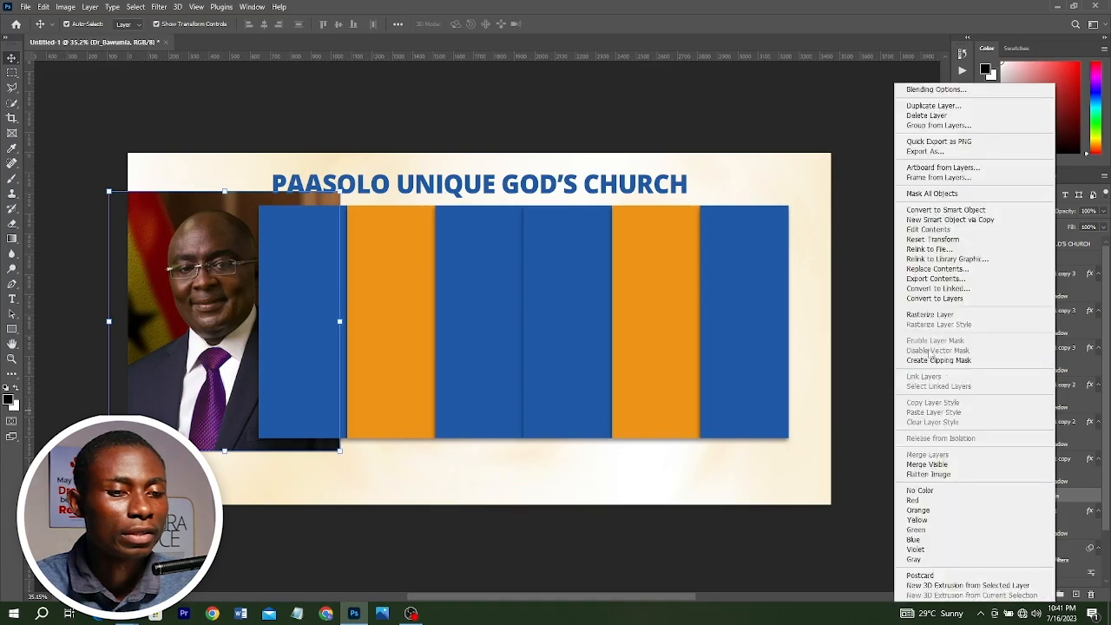
click(932, 359)
drag(300, 347, 183, 334)
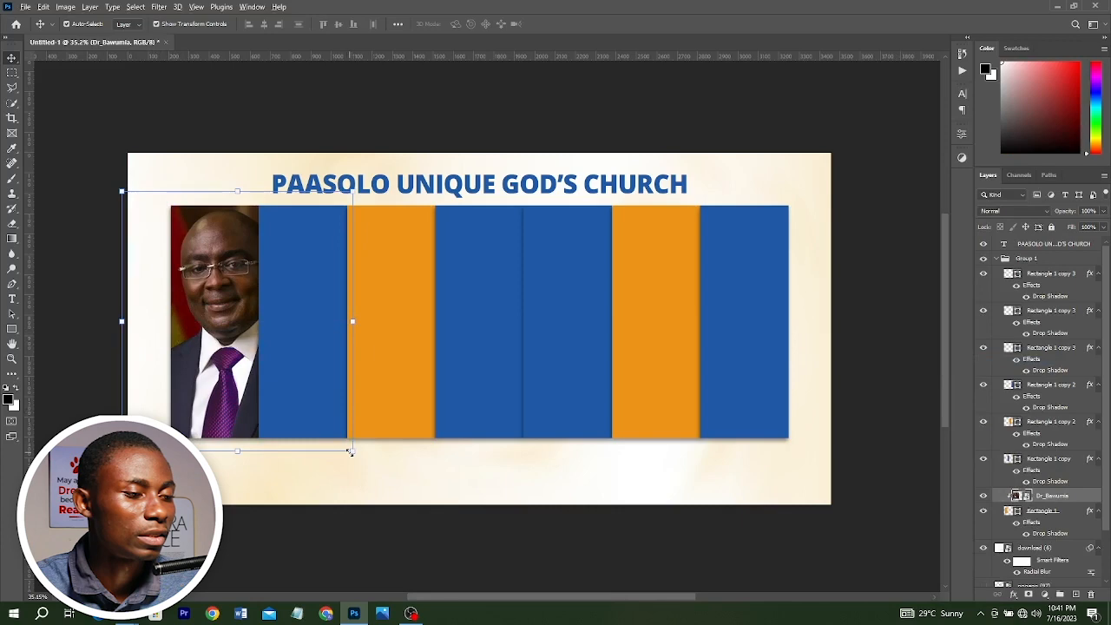
drag(349, 451, 368, 468)
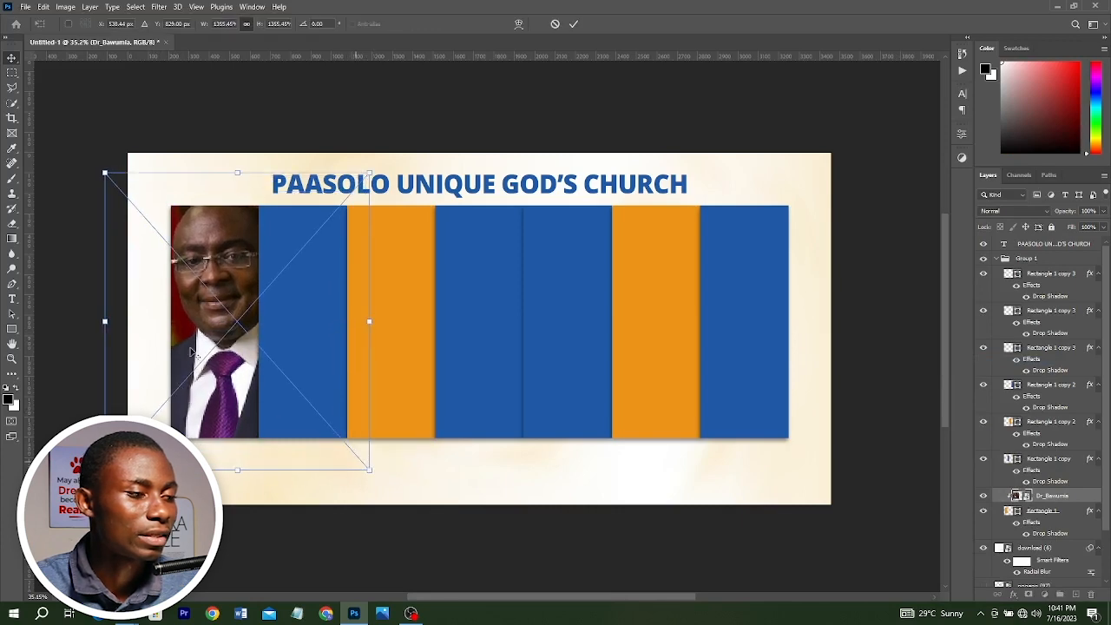
key(Return)
Place the "out. (4)" photo from the Downloads folder above the second panel and clip it to that panel
click(291, 290)
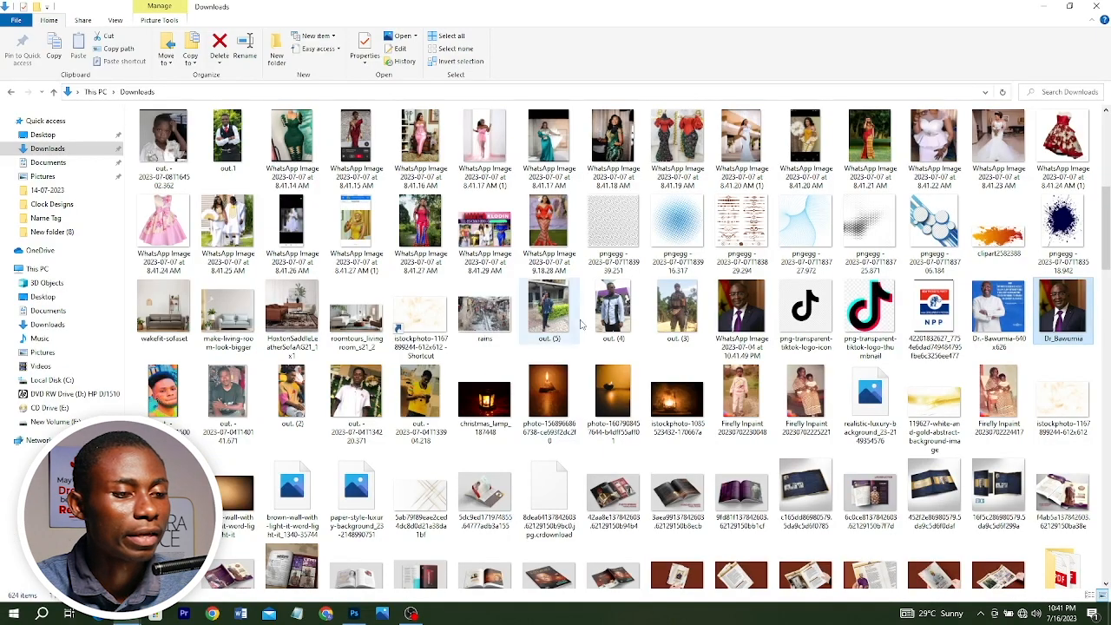
drag(615, 344, 381, 347)
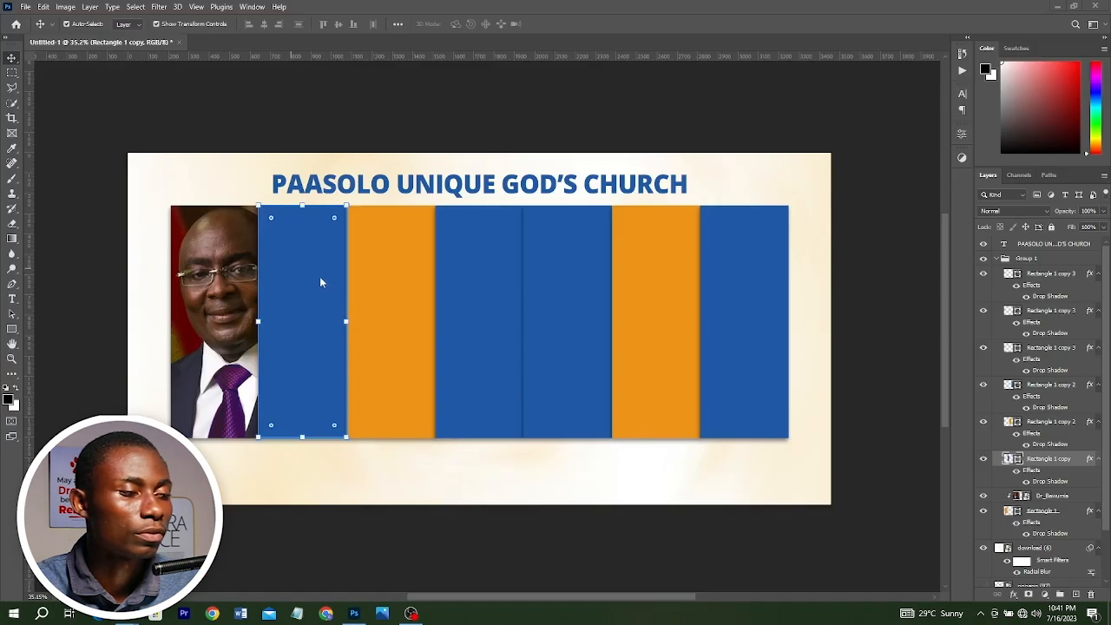
drag(320, 276, 356, 321)
key(ctrl+g)
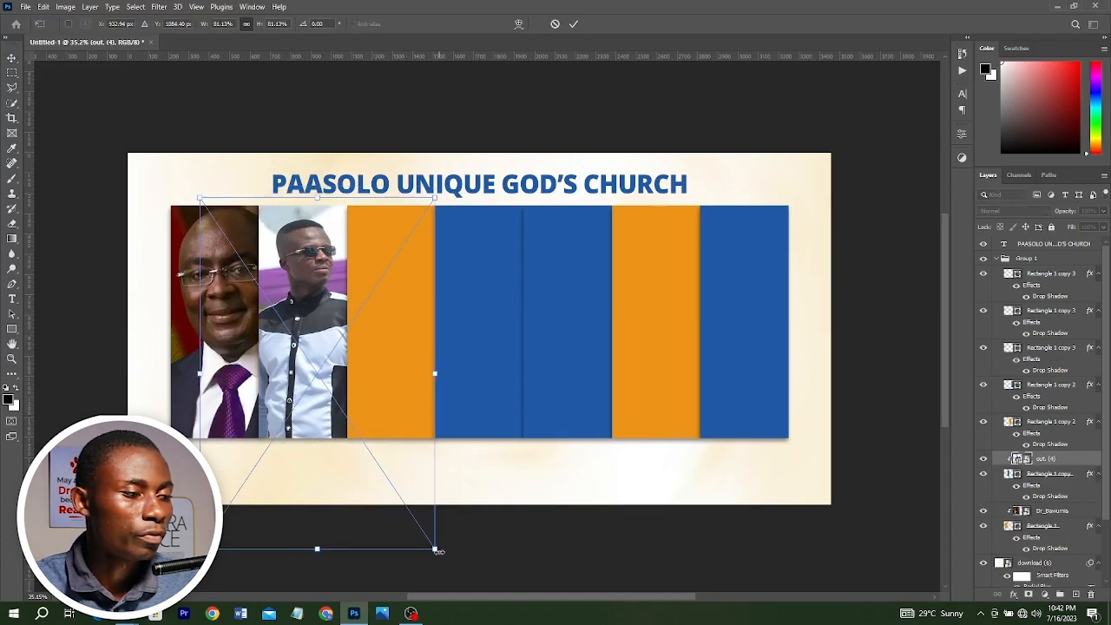
Enlarge the second panel's photo to about 152% and reposition it so the face fills the panel
drag(435, 548, 519, 596)
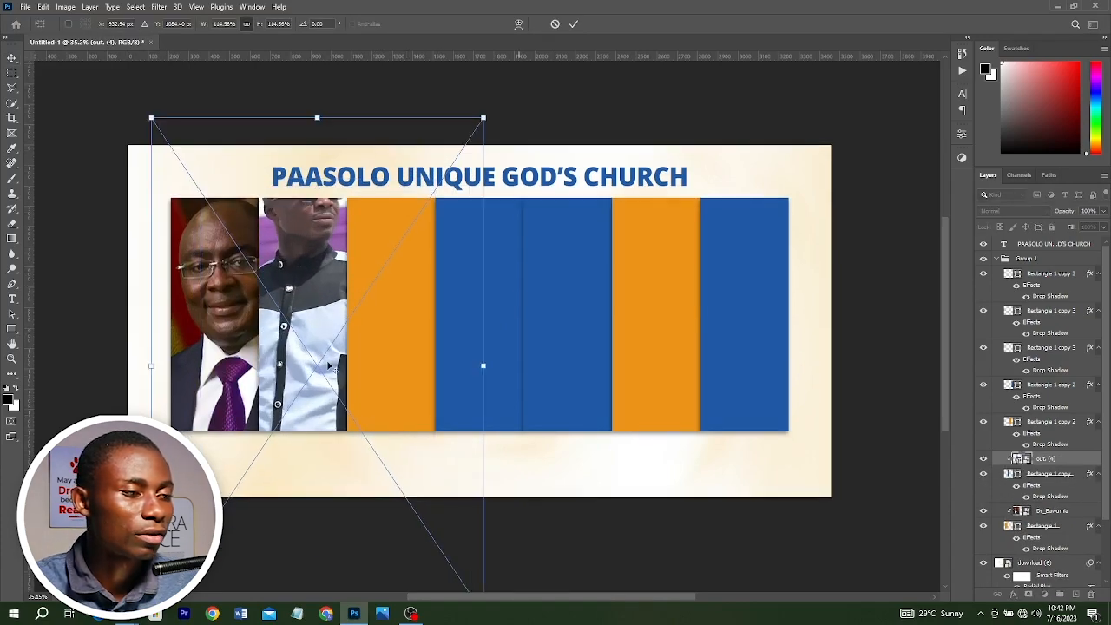
drag(330, 366, 341, 375)
key(Return)
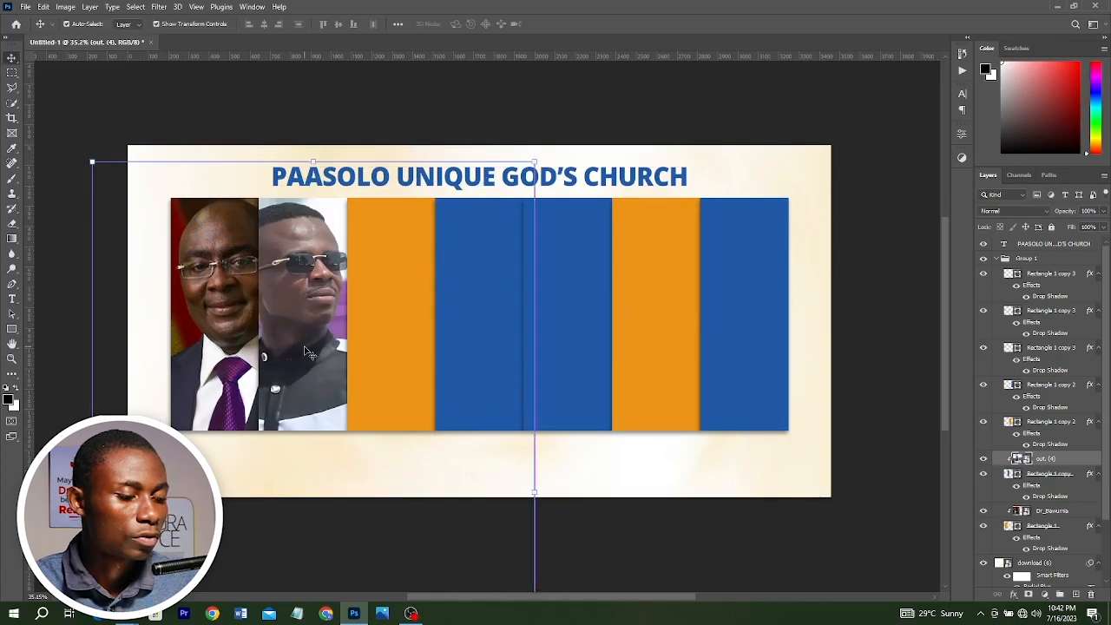
Flip the second panel's photo horizontally and shift it to bring the face back to the middle of the panel
key(ctrl+t)
right_click(328, 338)
click(359, 545)
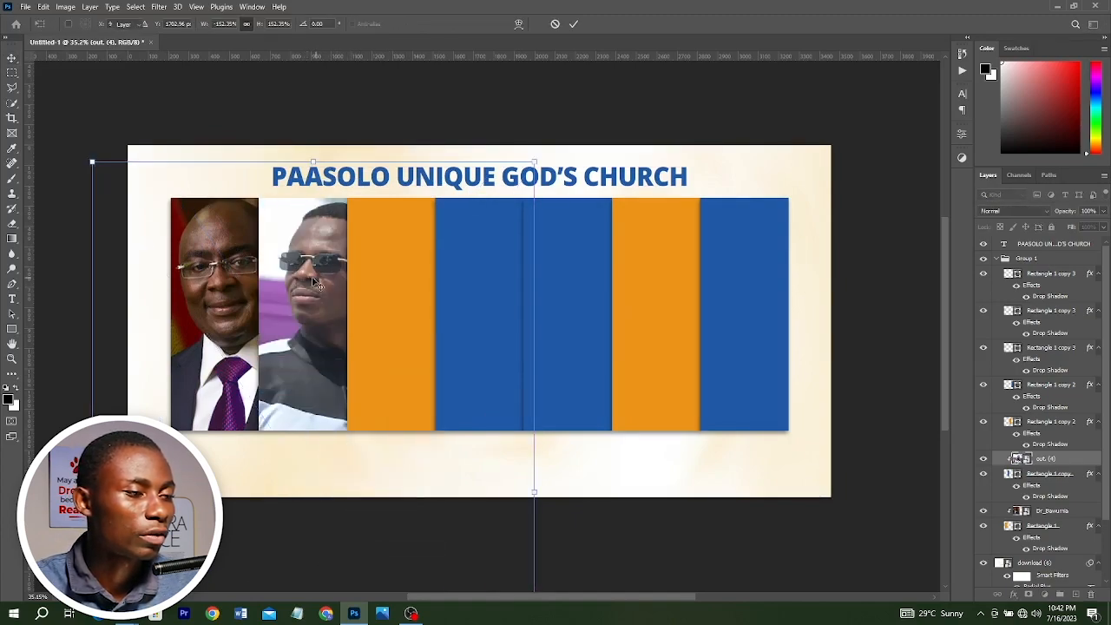
key(Return)
mouse_move(312, 282)
mouse_down()
mouse_move(297, 281)
mouse_move(309, 280)
mouse_up()
Rasterize the clipped Dr_Bawumia photo layer in the first panel
click(222, 262)
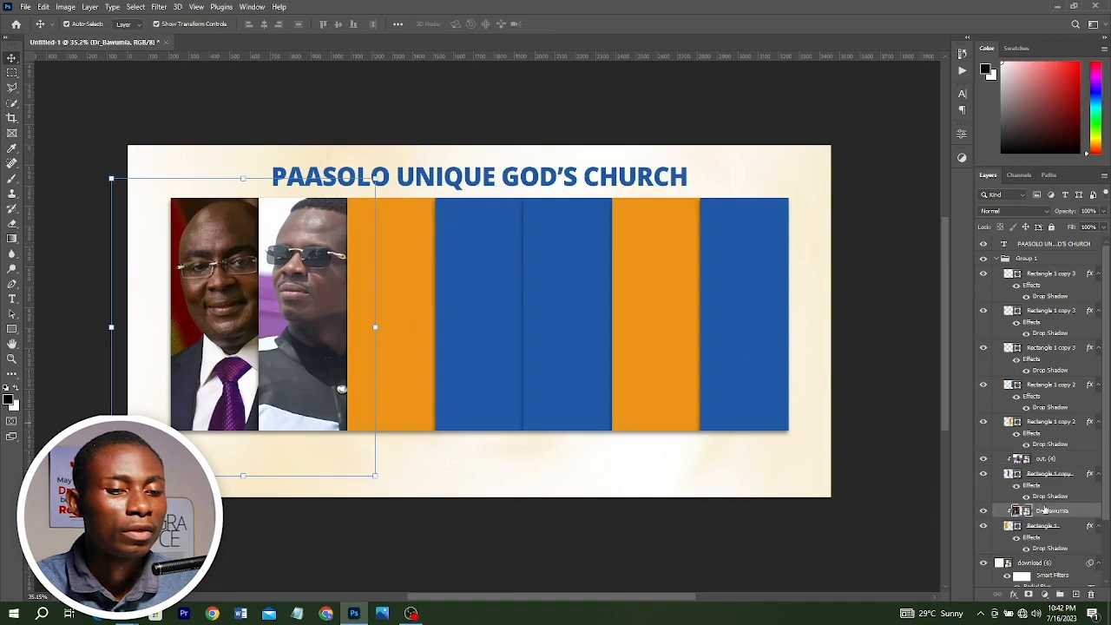
right_click(1061, 516)
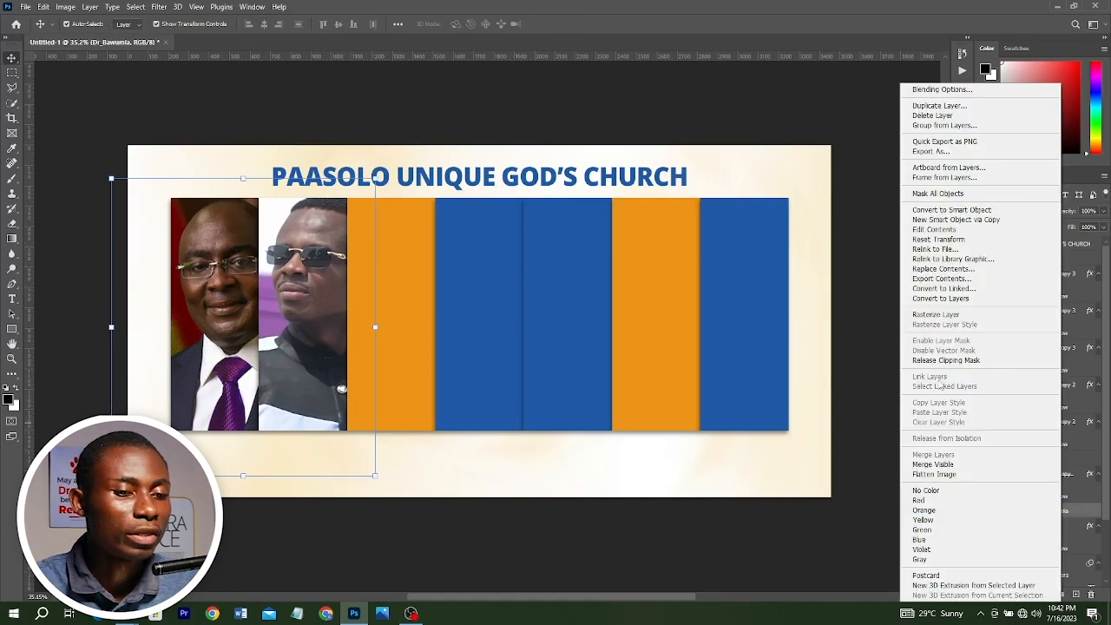
click(935, 314)
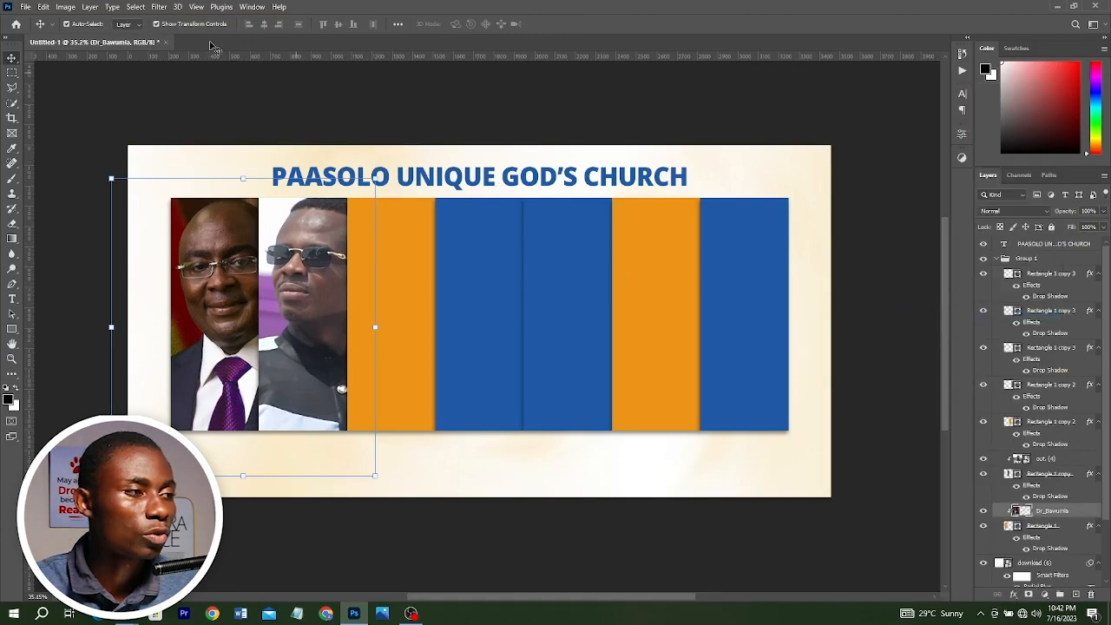
Brighten the first panel's photo slightly with a Curves adjustment and select the third panel
click(67, 6)
mouse_move(80, 36)
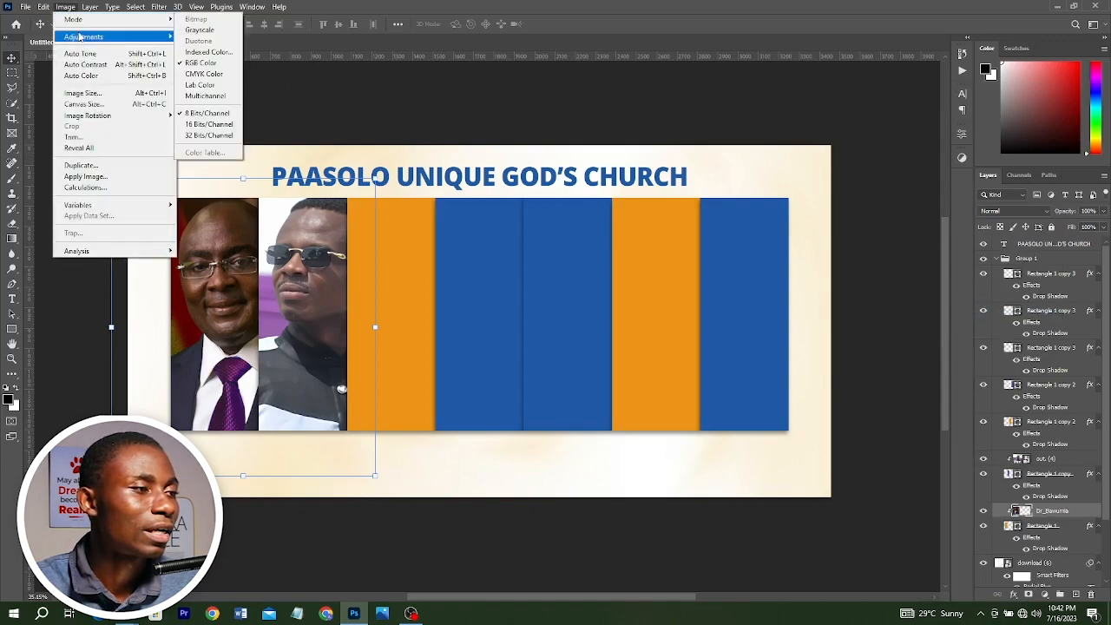
click(212, 59)
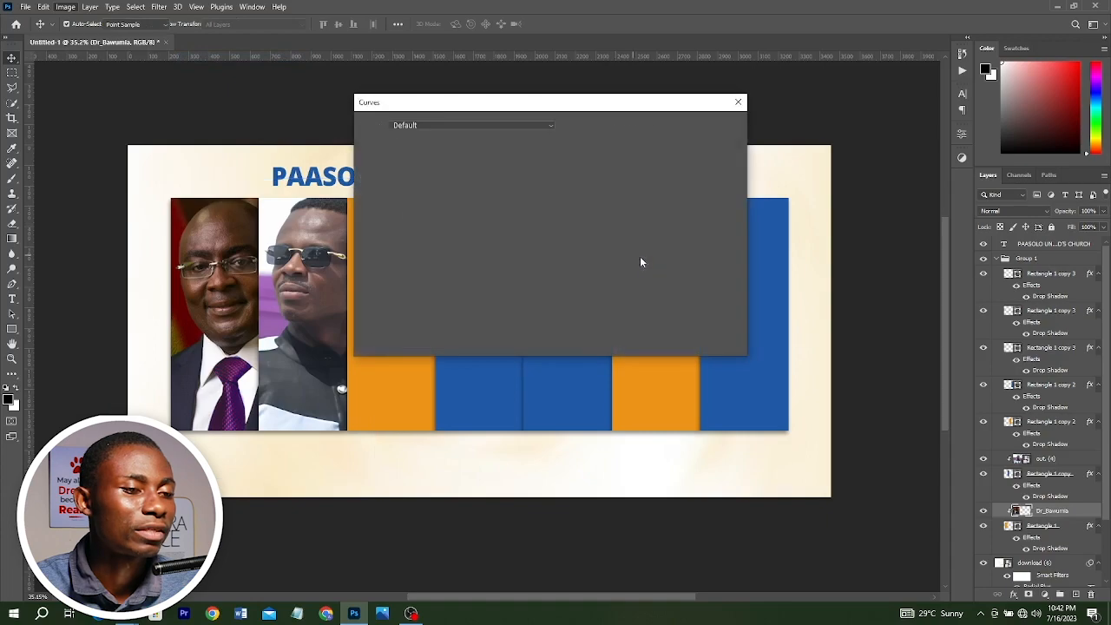
drag(505, 215, 505, 203)
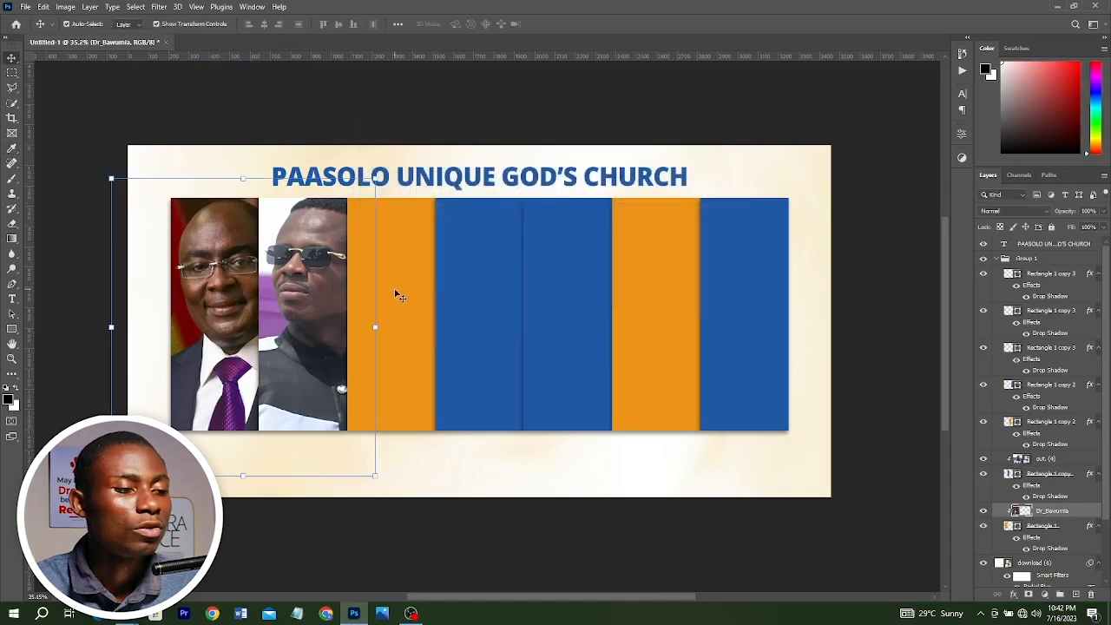
click(398, 296)
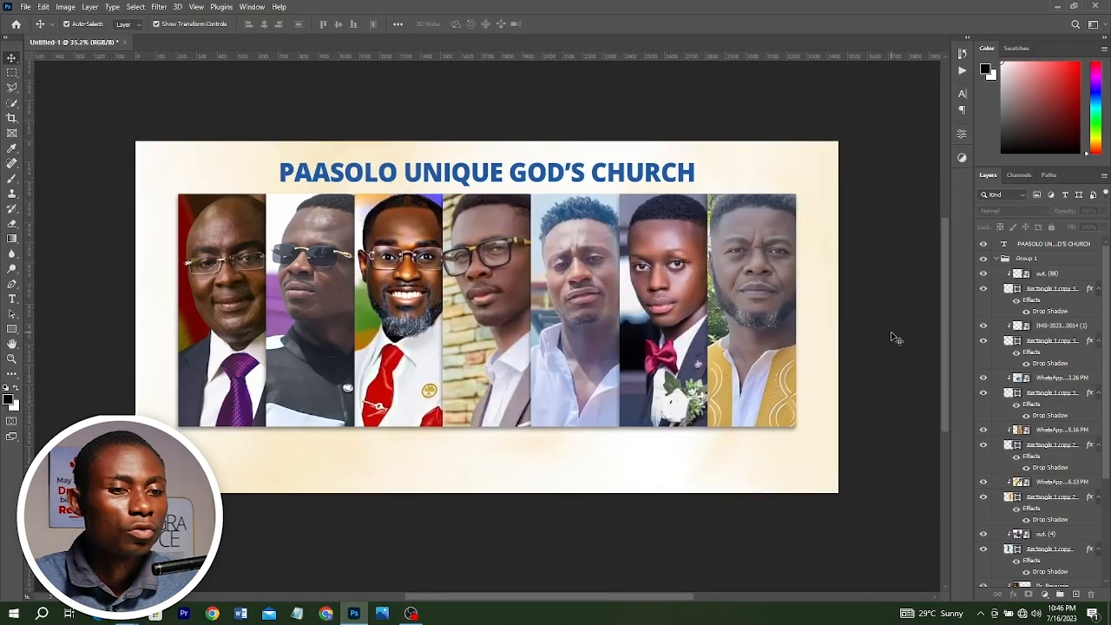
Put the background layers, from "download (6)" down to "Background copy", into one group
scroll(897, 336, down, 2)
scroll(1031, 415, down, 2)
scroll(1031, 415, down, 2)
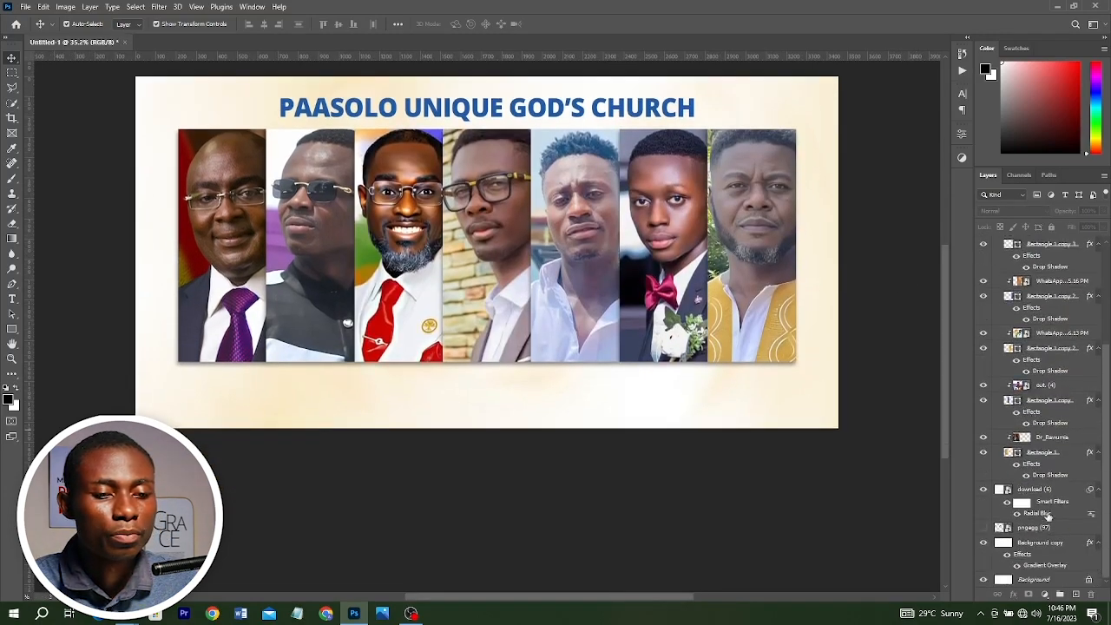
click(1043, 518)
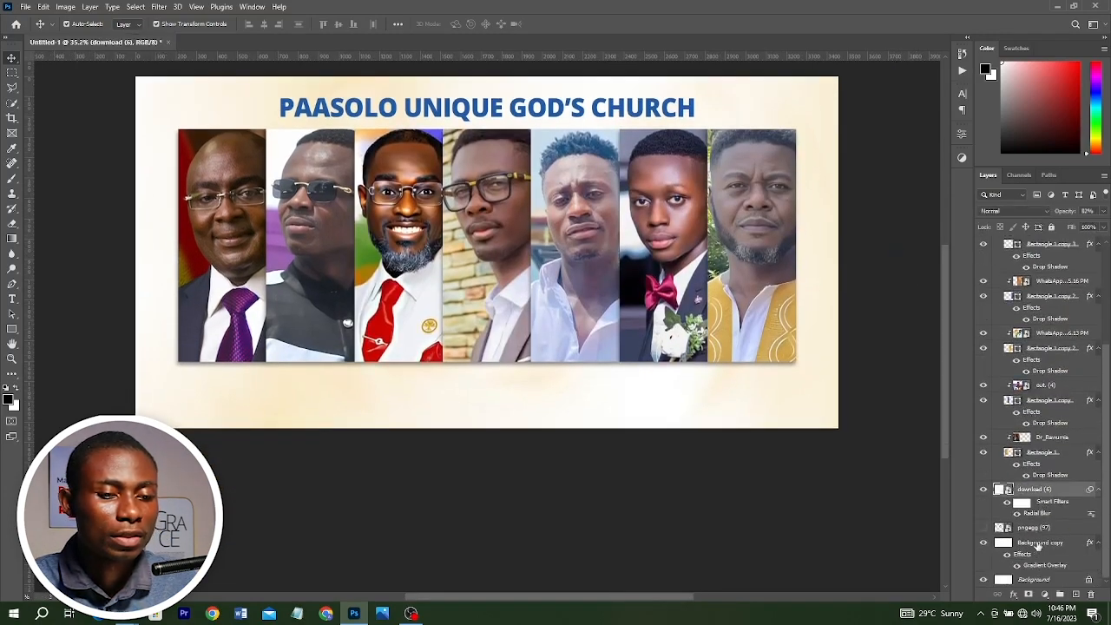
shift+click(1037, 544)
key(ctrl+g)
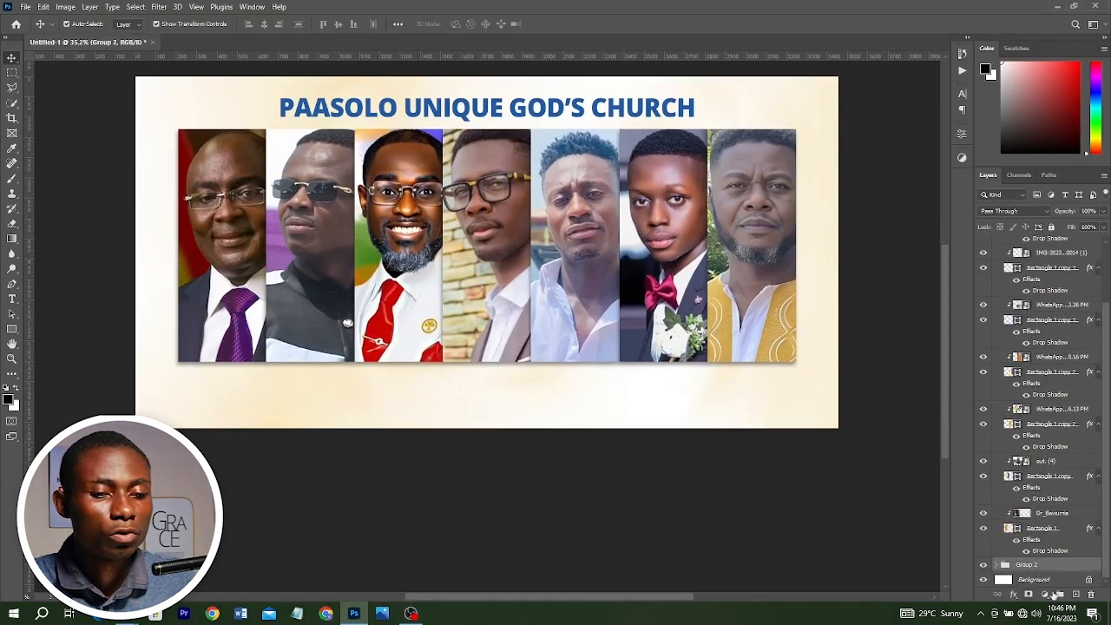
Rename the new background group as "bACKGROUND" and lock it
double_click(1026, 565)
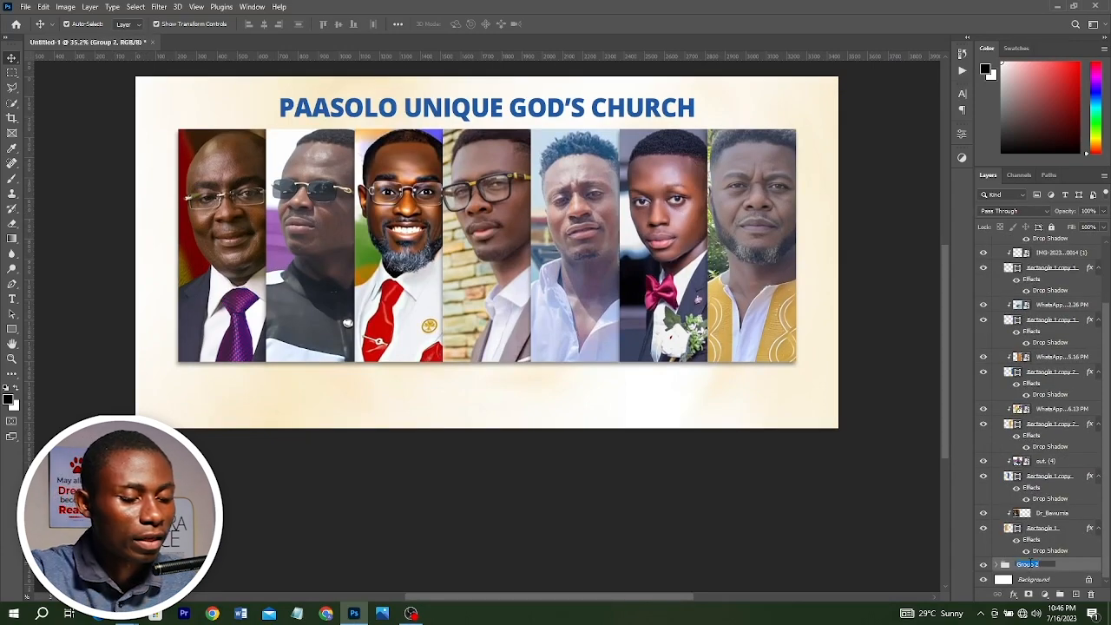
text(H)
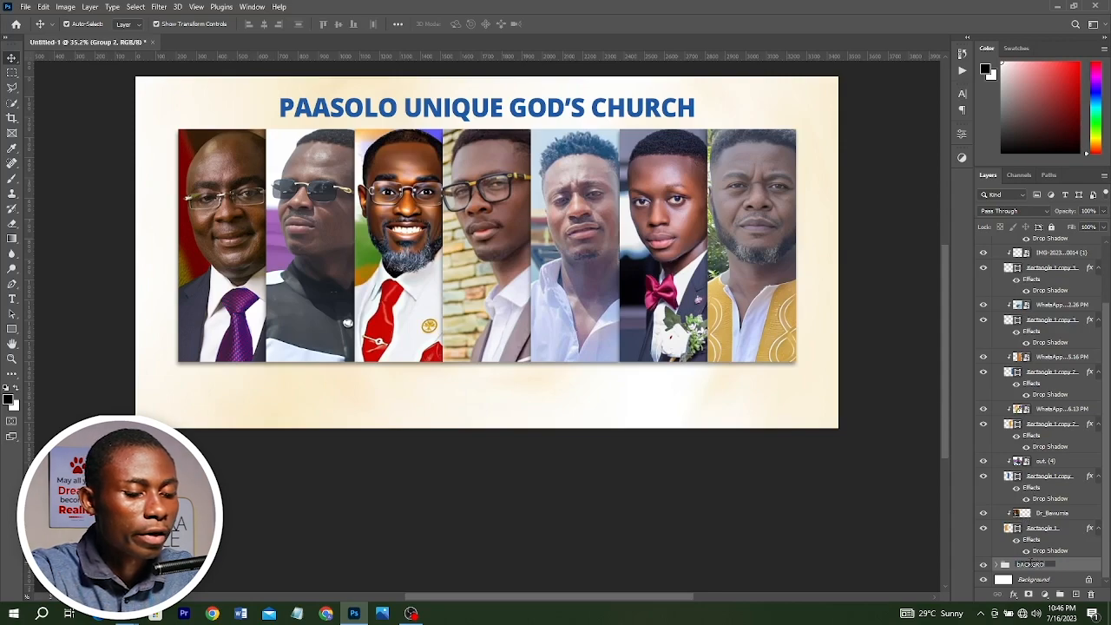
key(Return)
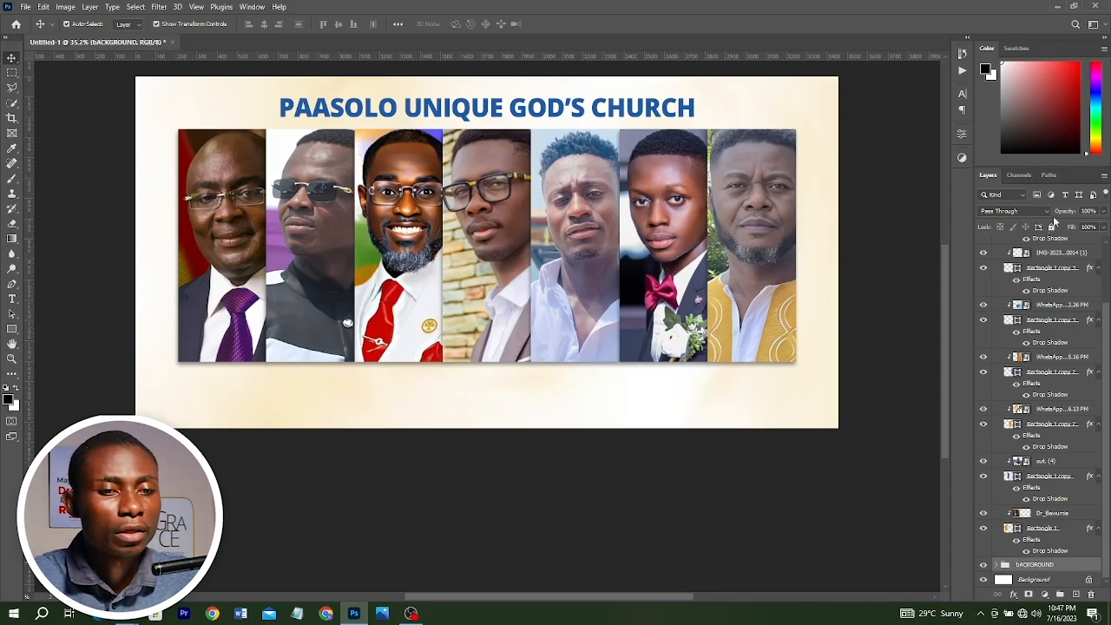
click(1051, 227)
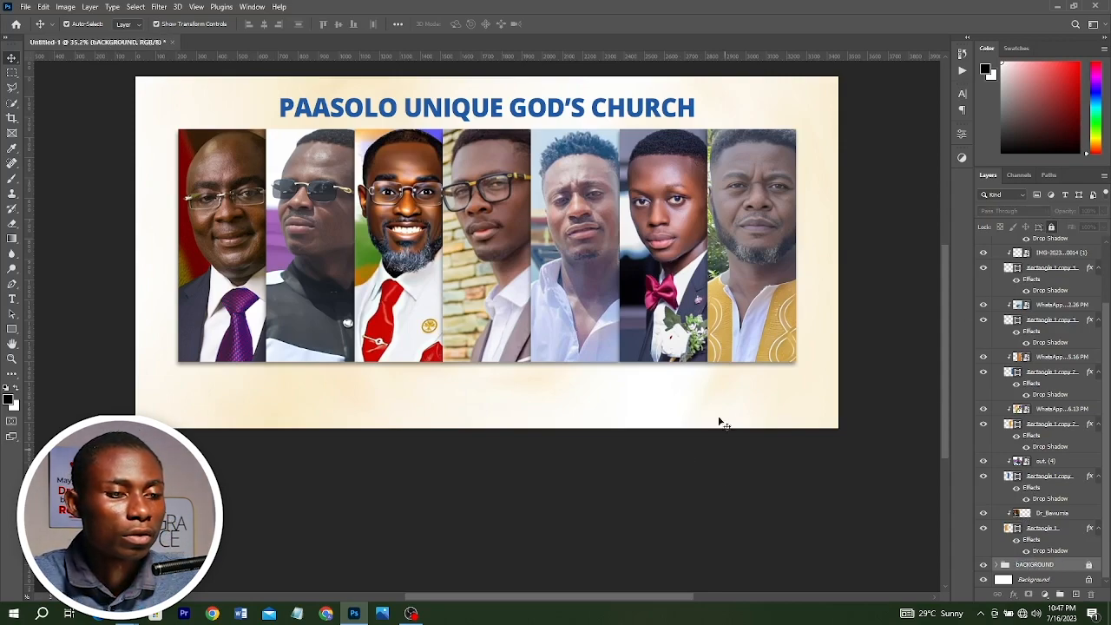
Select all seven panels together with their clipped photos and scale them down to about 97%
drag(796, 385, 75, 357)
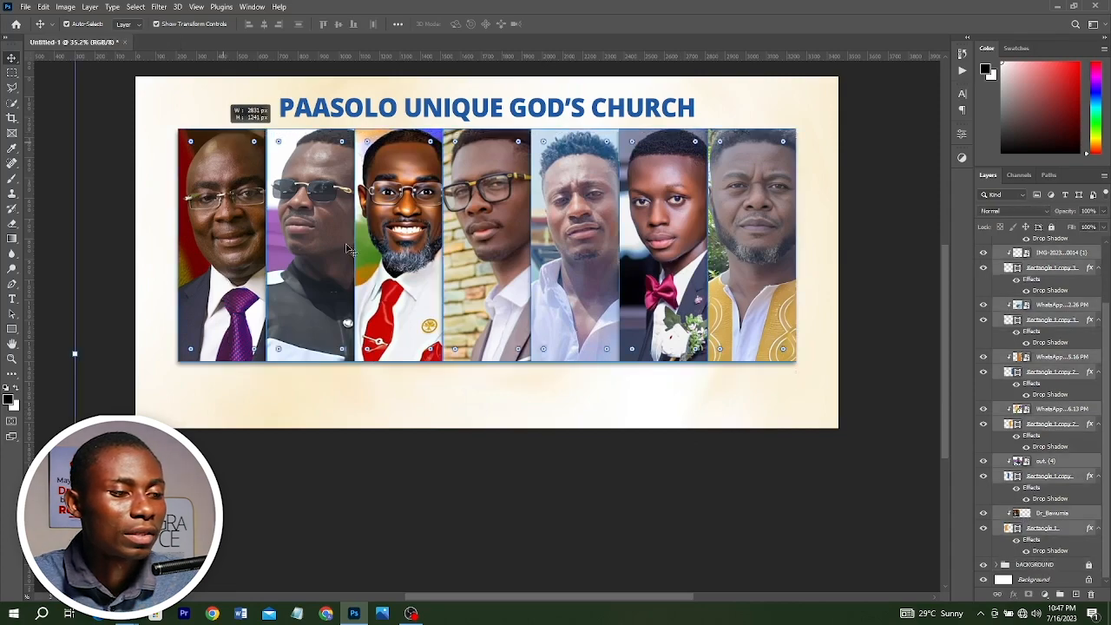
scroll(552, 388, down, 3)
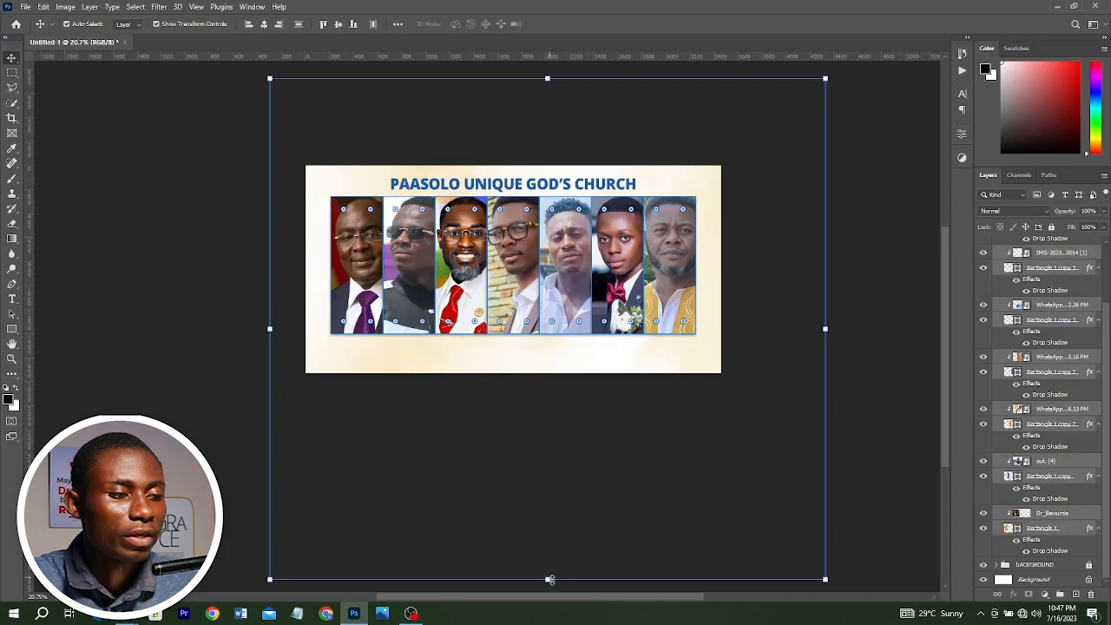
drag(549, 579, 551, 564)
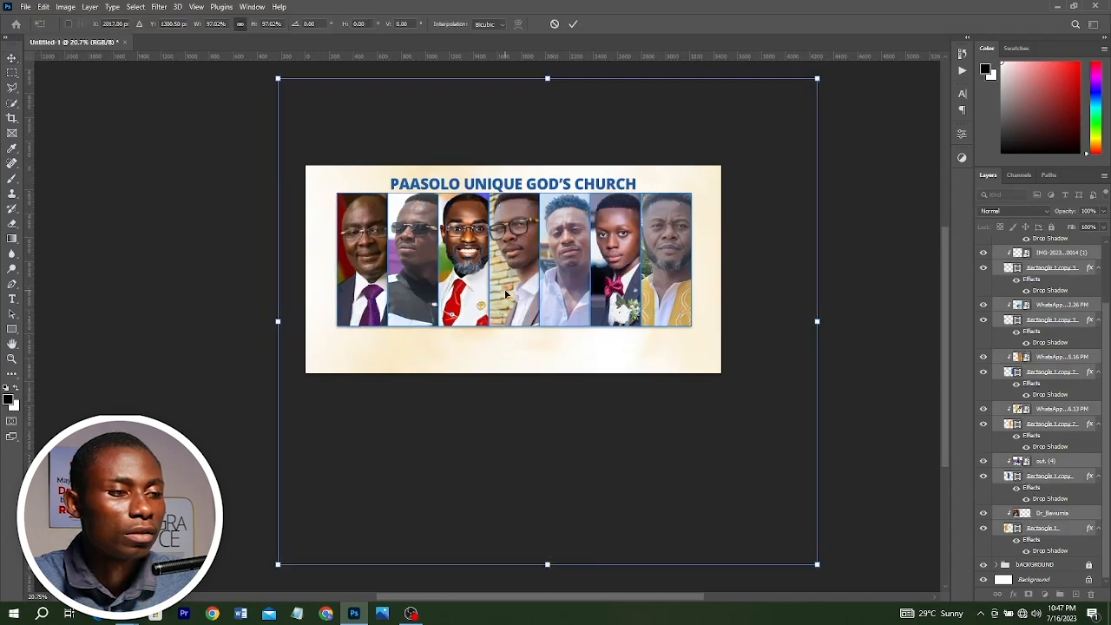
key(Return)
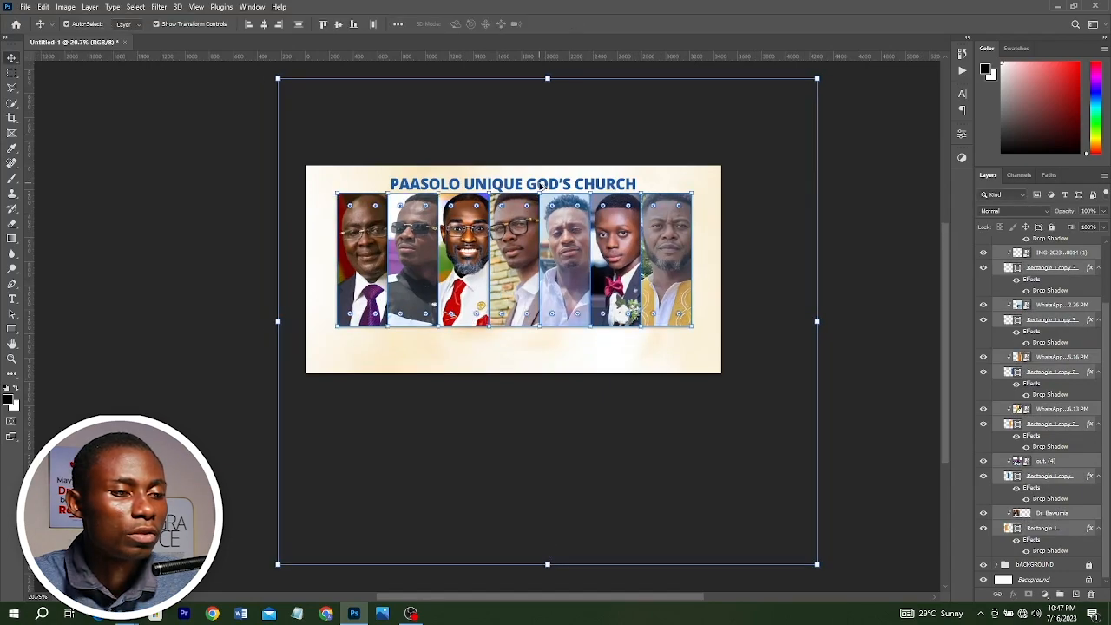
Scale the church title above the panels down slightly
scroll(541, 184, up, 2)
click(550, 201)
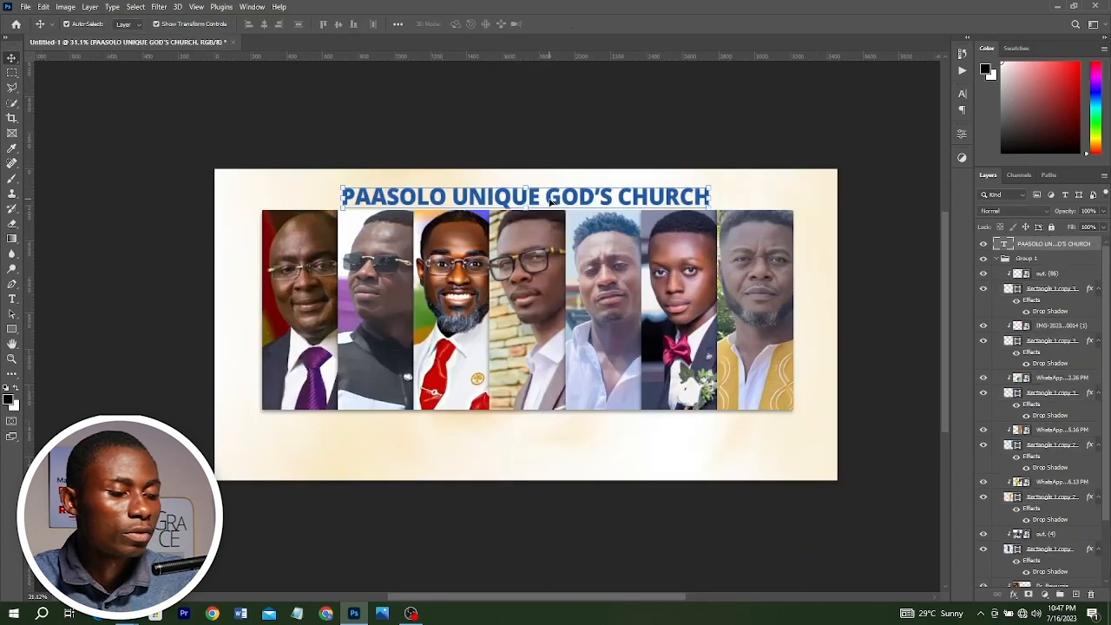
key(ctrl+t)
drag(343, 186, 366, 193)
key(Return)
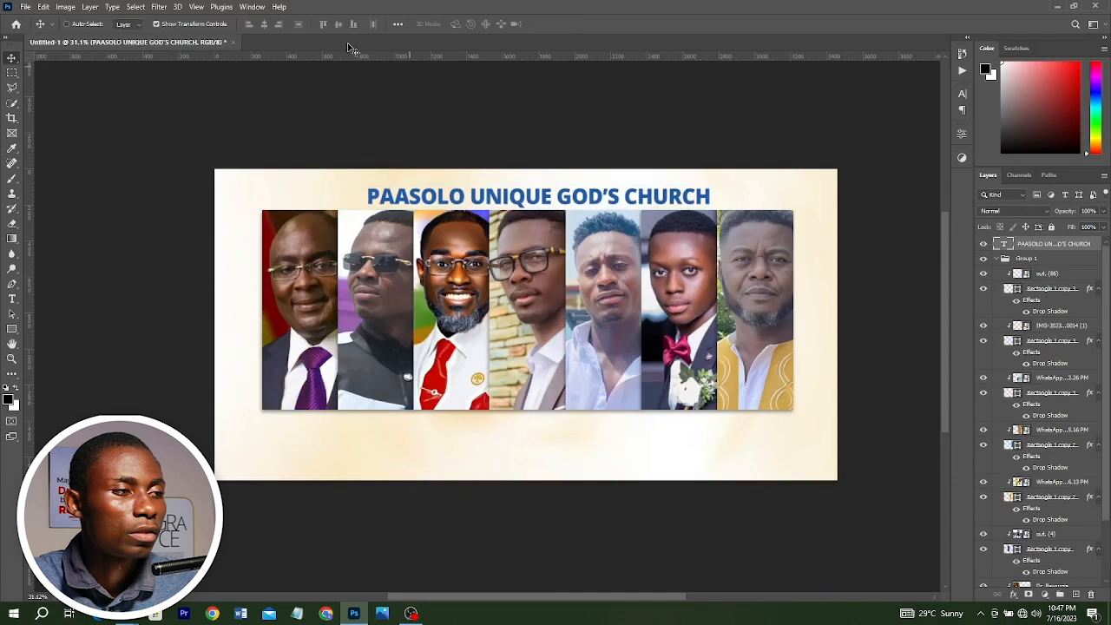
Center the church title horizontally on the canvas and put it in its own group
key(ctrl+a)
click(264, 23)
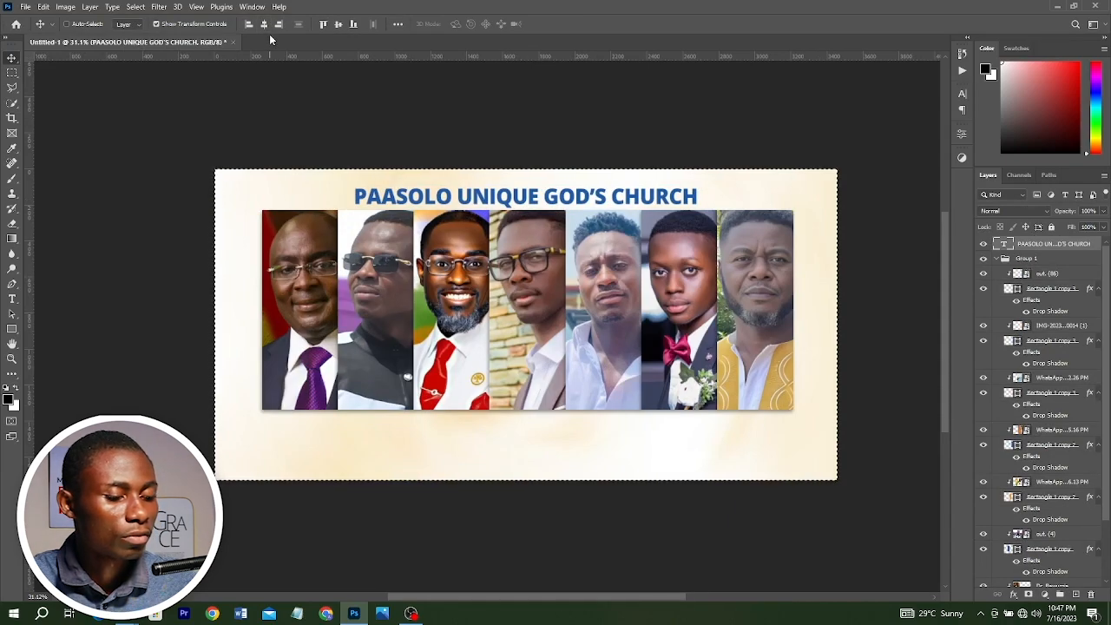
key(ctrl+g)
key(ctrl+f)
key(Escape)
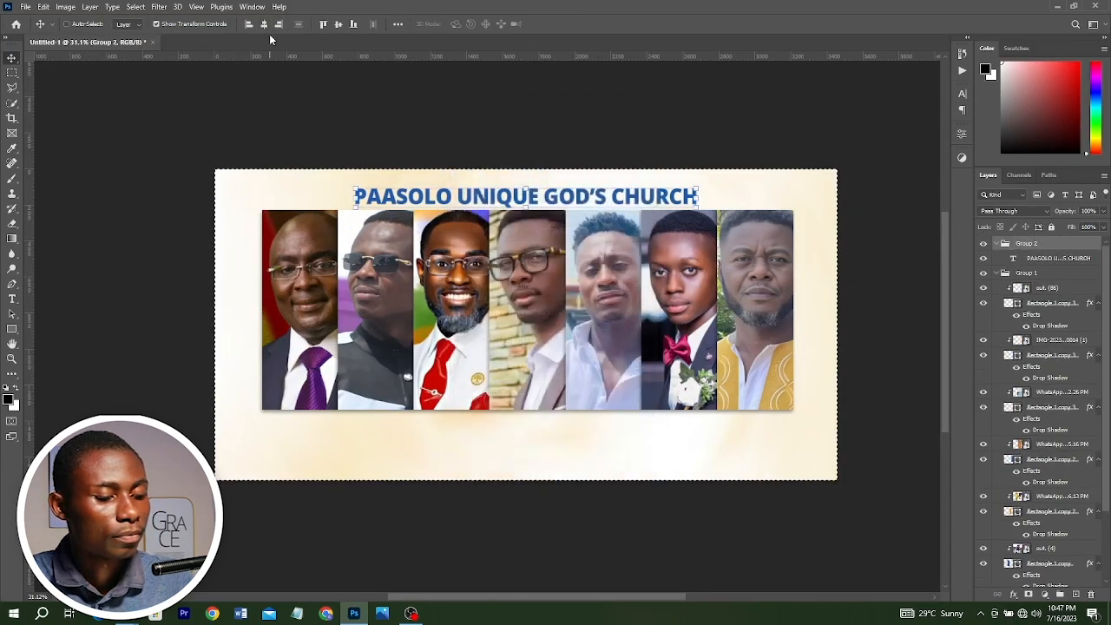
Group the church title once more, scale it down slightly and nudge it upward above the portraits
key(ctrl+g)
key(ctrl+d)
drag(700, 185, 692, 187)
key(shift+Up)
key(Return)
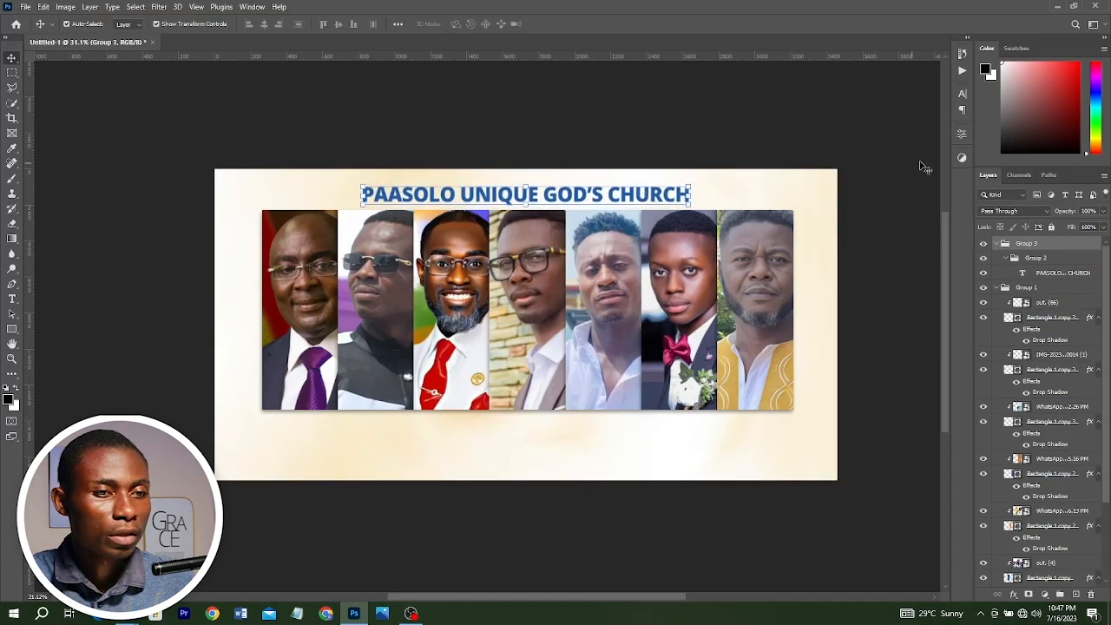
click(961, 93)
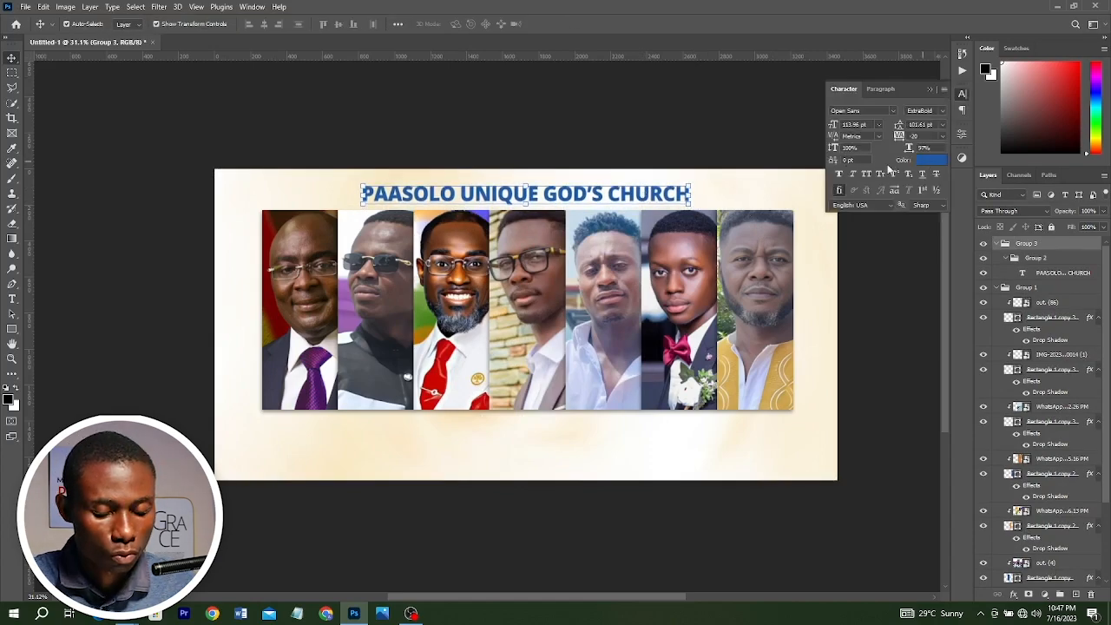
click(931, 160)
key(Escape)
Duplicate the rectangle panel that holds the first portrait
click(300, 482)
scroll(265, 486, up, 8)
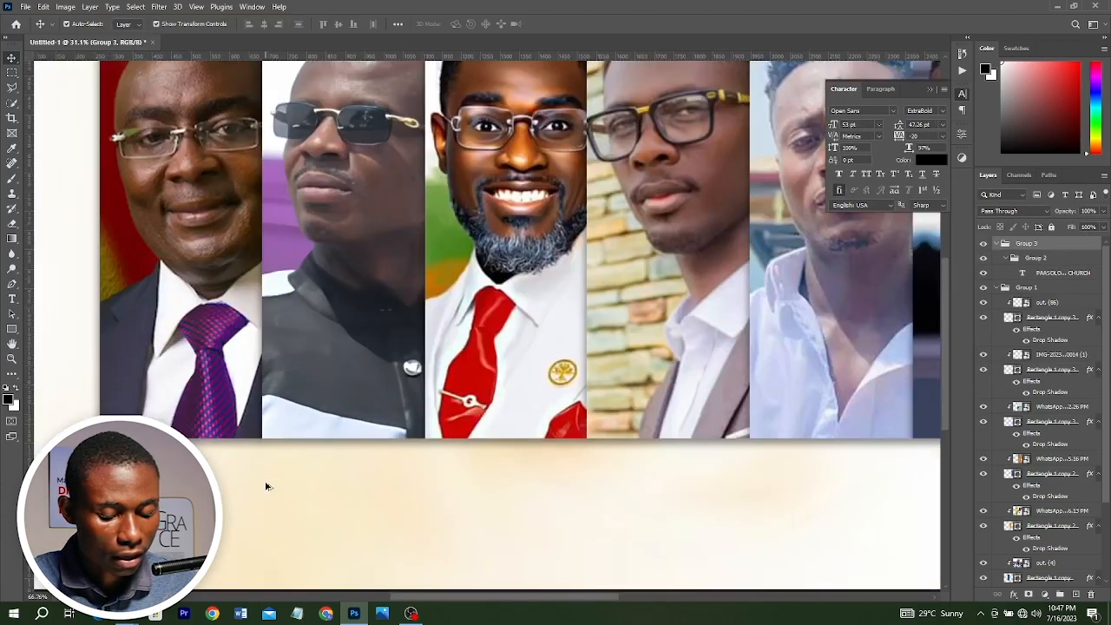
drag(293, 463, 292, 456)
scroll(292, 456, down, 1)
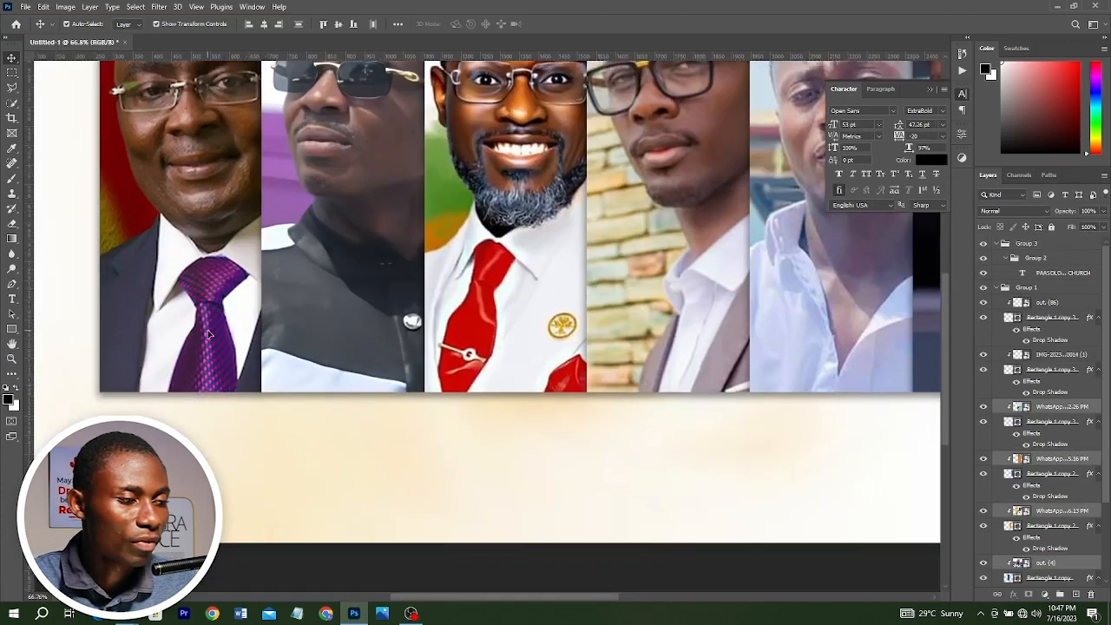
scroll(1030, 426, down, 3)
scroll(441, 289, up, 1)
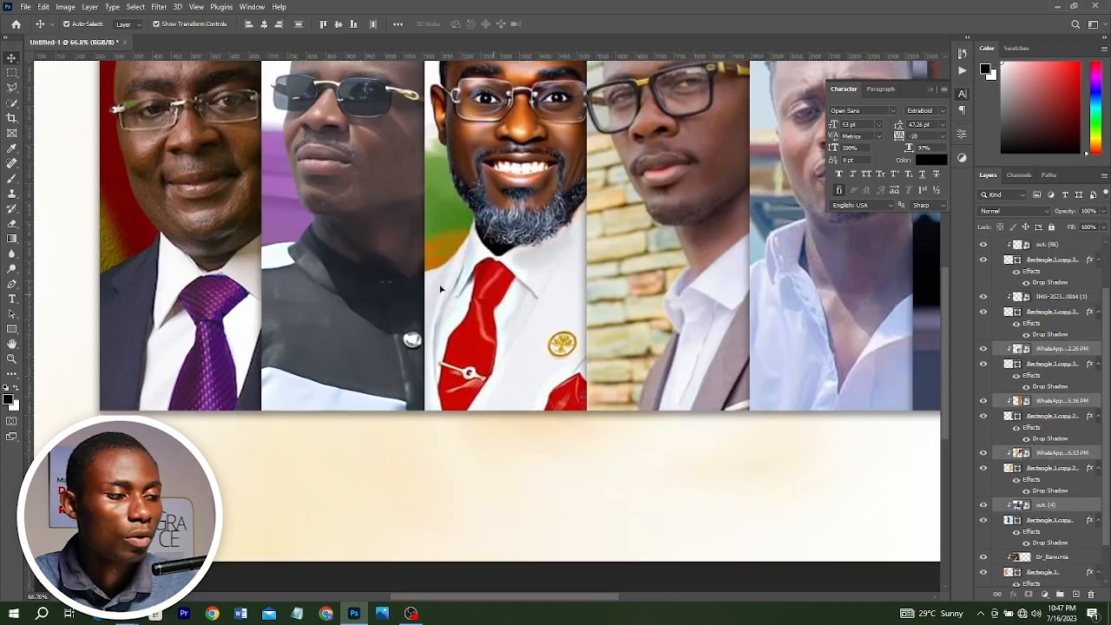
click(188, 335)
scroll(486, 261, down, 1)
scroll(1060, 529, down, 2)
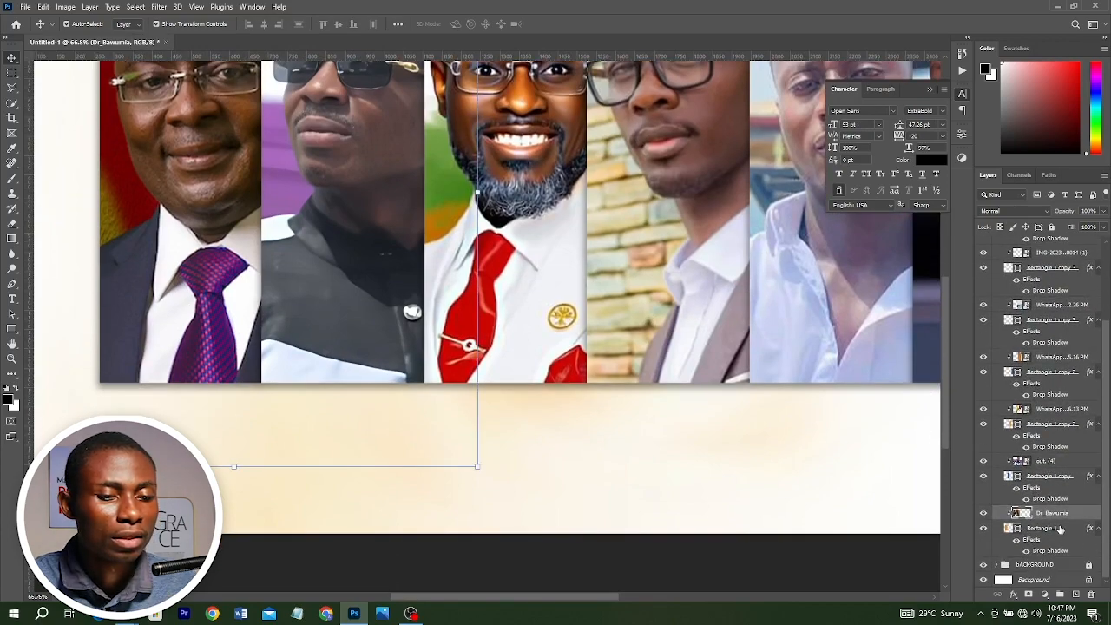
click(1051, 537)
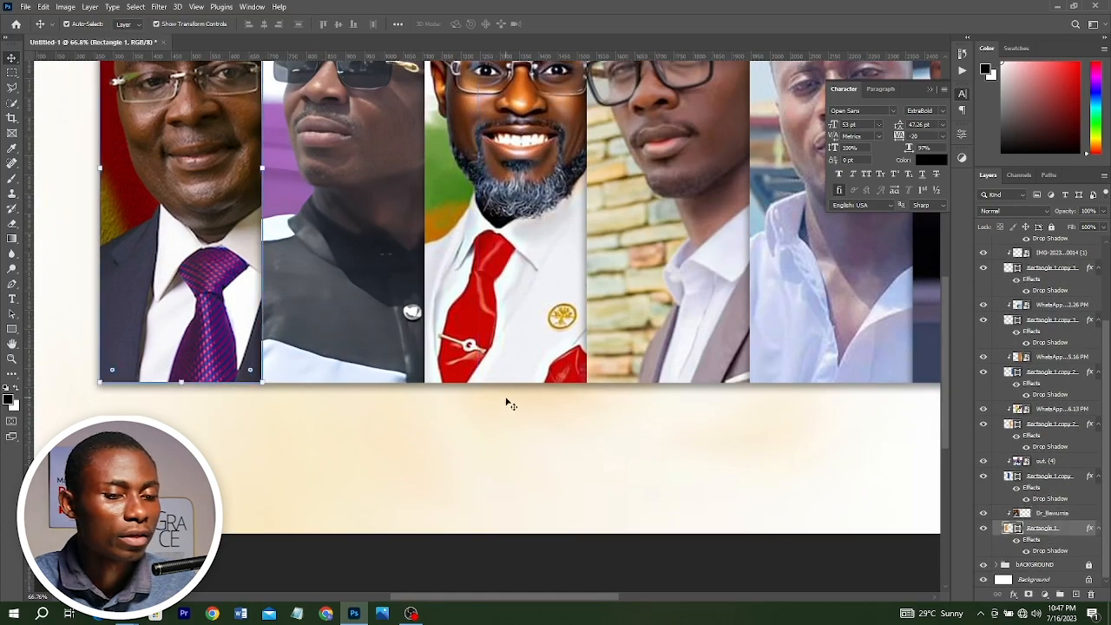
key(ctrl)
key(ctrl+j)
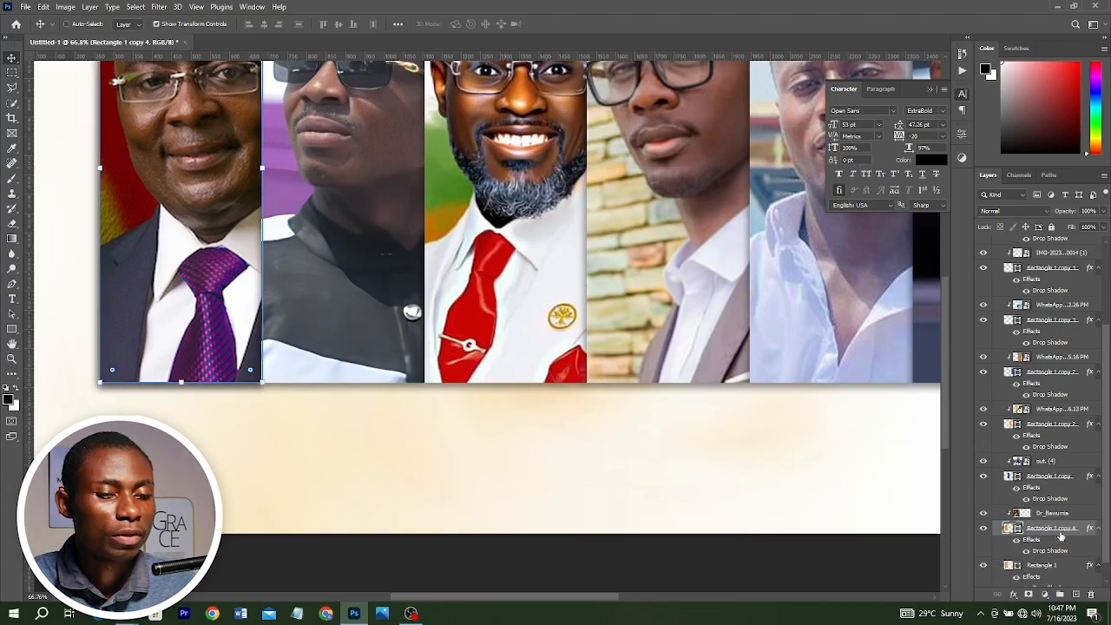
Flip and shrink the original first-panel rectangle to about -19.7% height, making a short orange box directly beneath the first portrait
scroll(473, 383, down, 8)
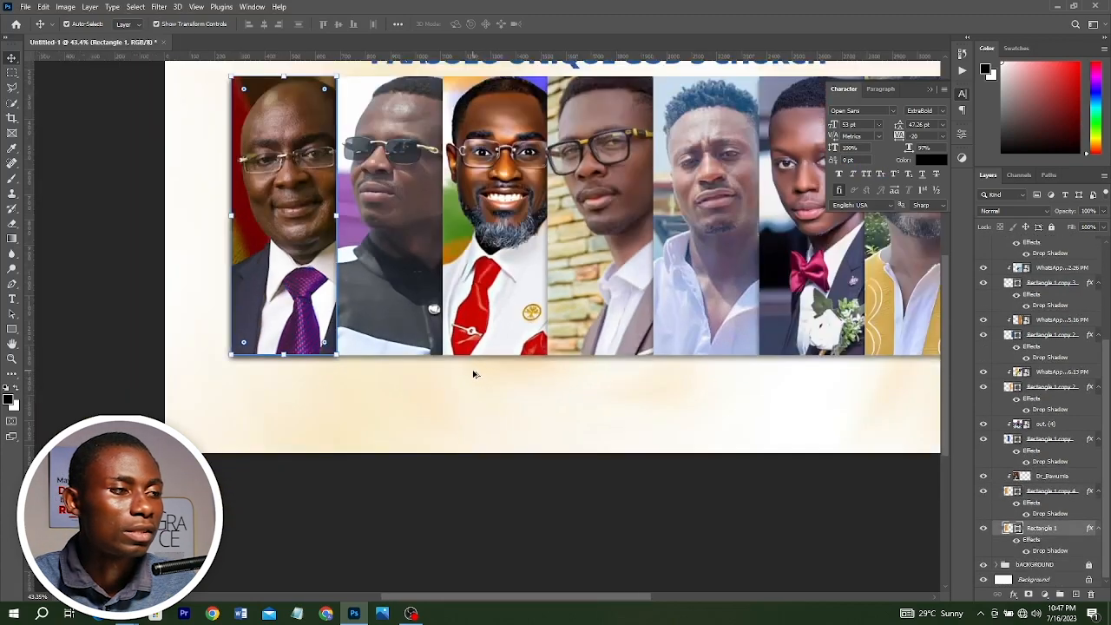
scroll(328, 148, up, 3)
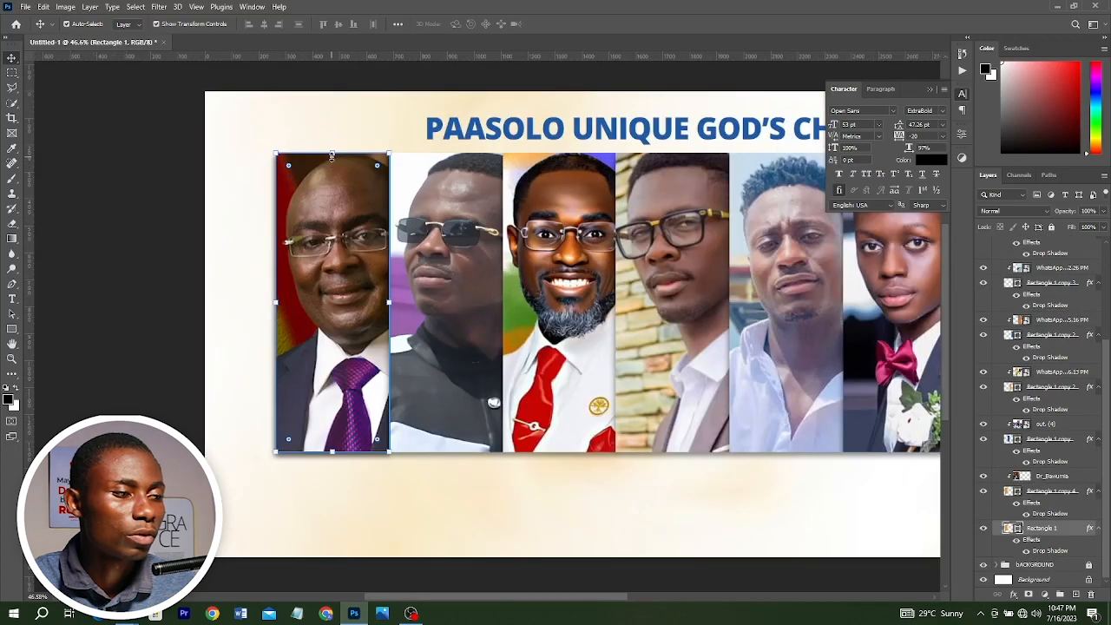
key(ctrl+t)
drag(332, 153, 334, 512)
key(Return)
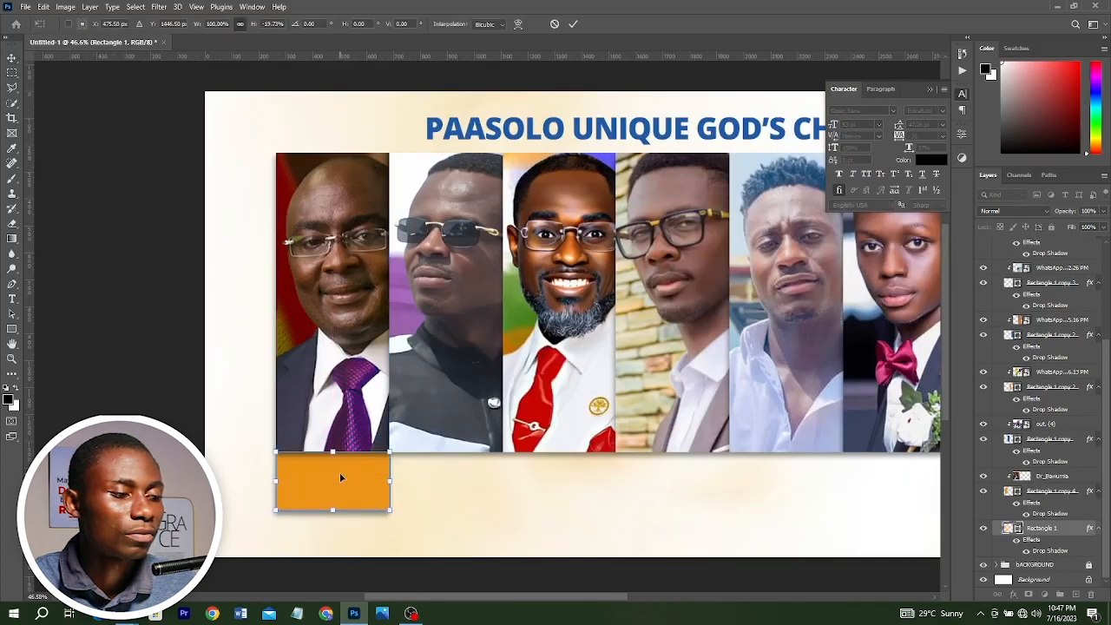
Scale the title, portrait panels and orange box together to 95.90% and nudge them upward on the banner
scroll(340, 472, down, 2)
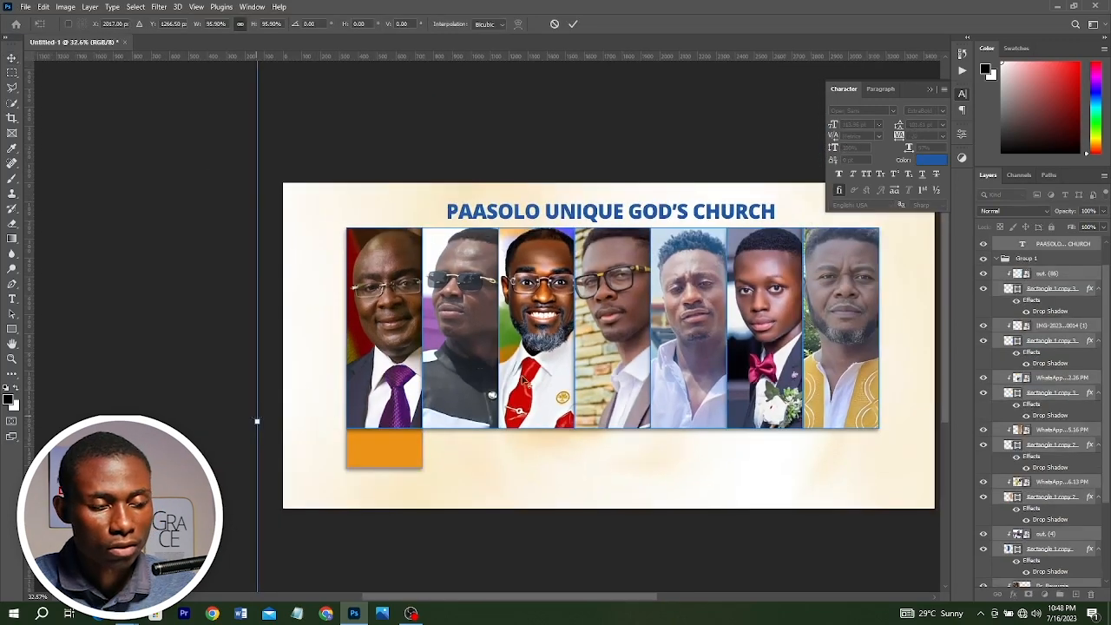
key(Return)
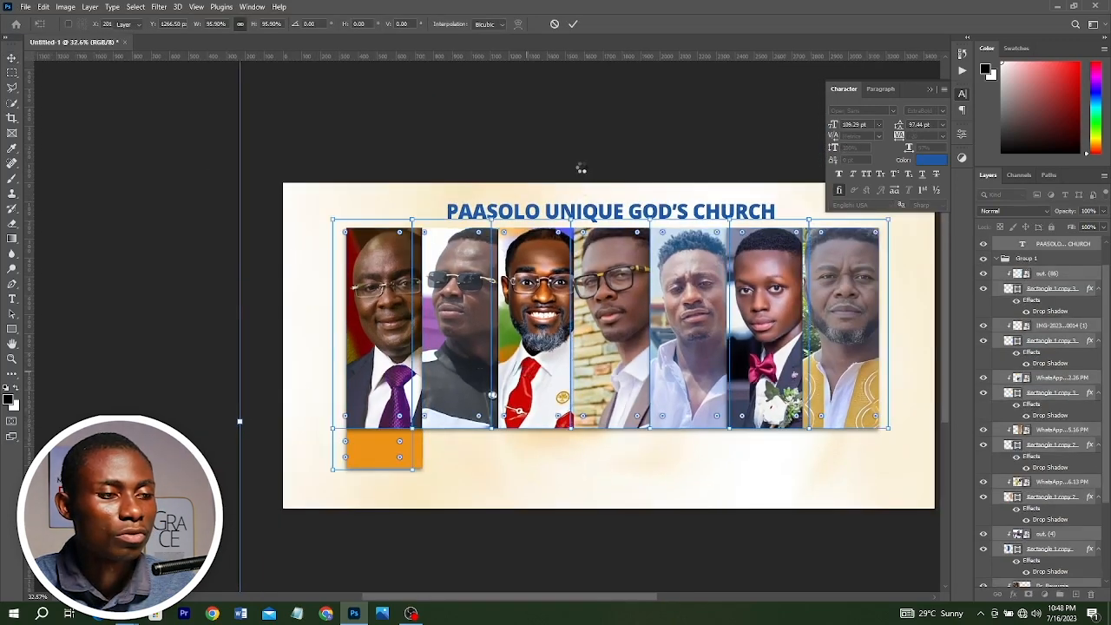
key(Up)
key(Up)
key(Up)
key(Up)
key(Up)
key(Up)
key(Up)
key(Up)
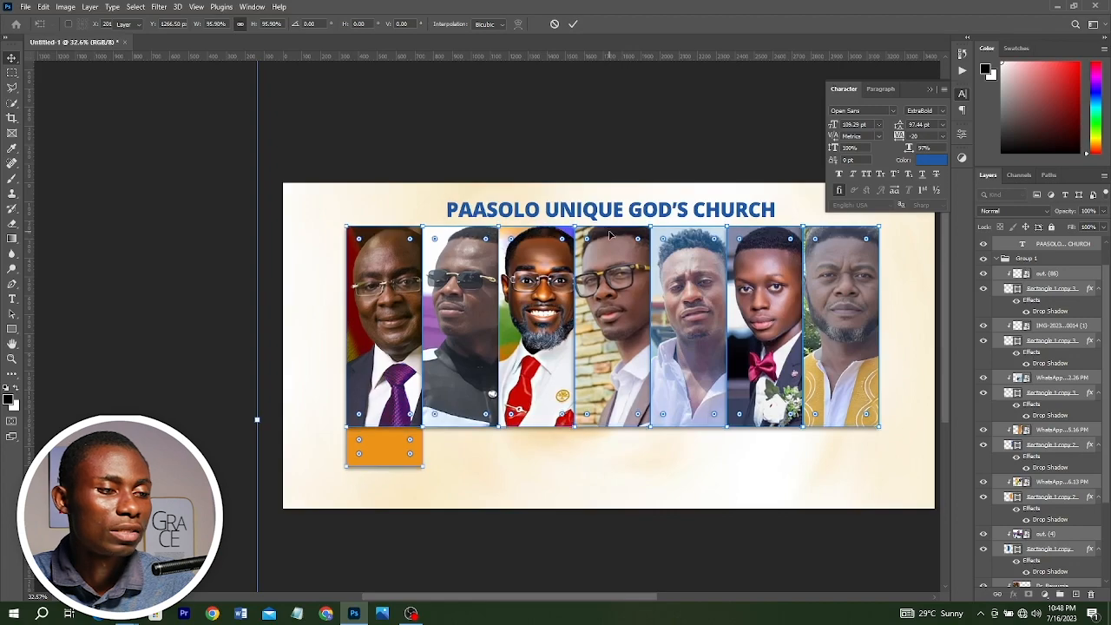
key(Return)
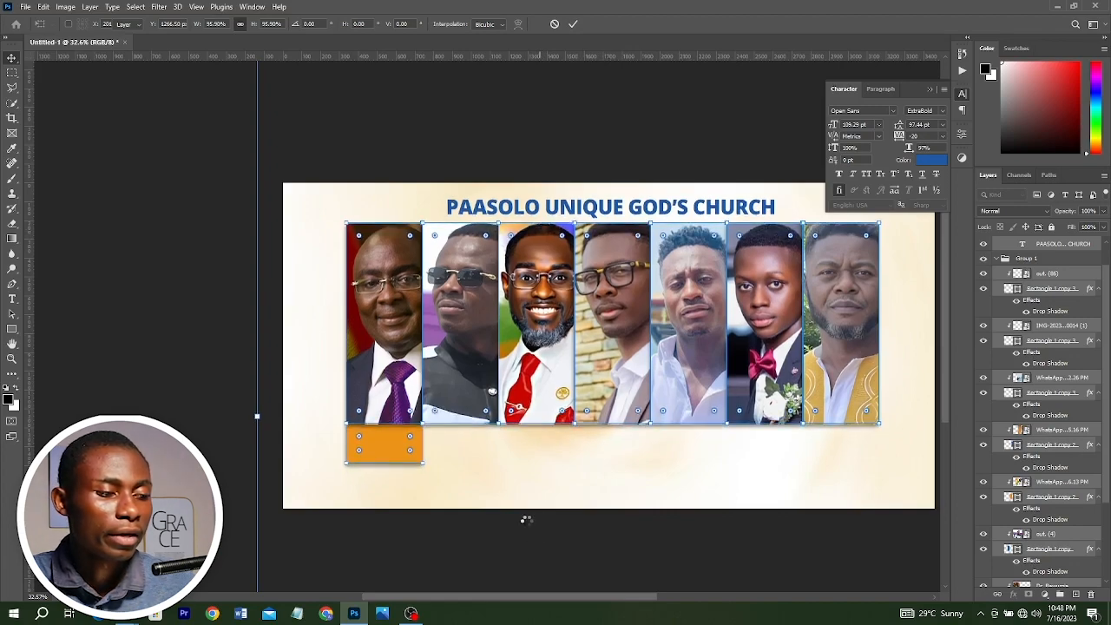
click(465, 561)
Duplicate the orange box beneath the second portrait and nudge the copy flush against the first box
scroll(494, 530, up, 6)
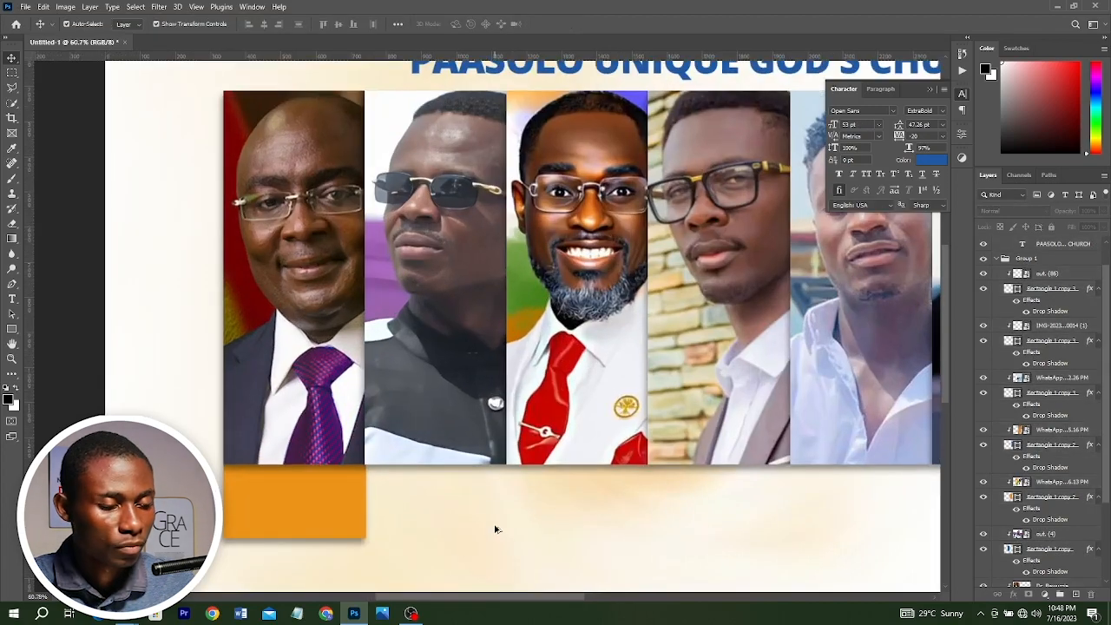
scroll(494, 526, up, 3)
click(302, 522)
scroll(299, 470, down, 2)
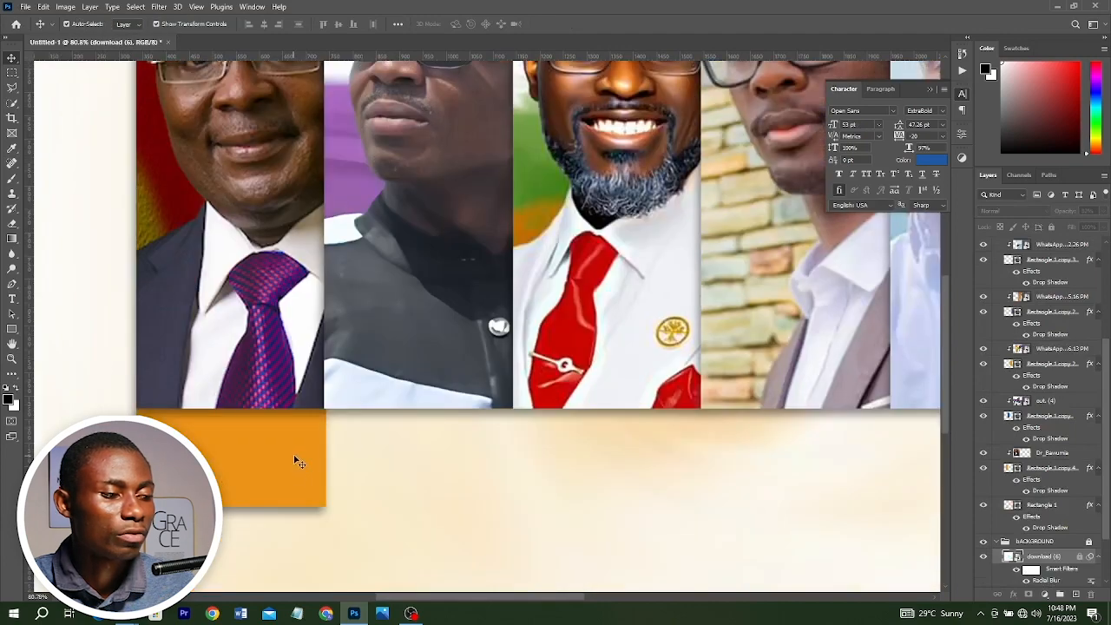
click(298, 463)
drag(238, 455, 431, 463)
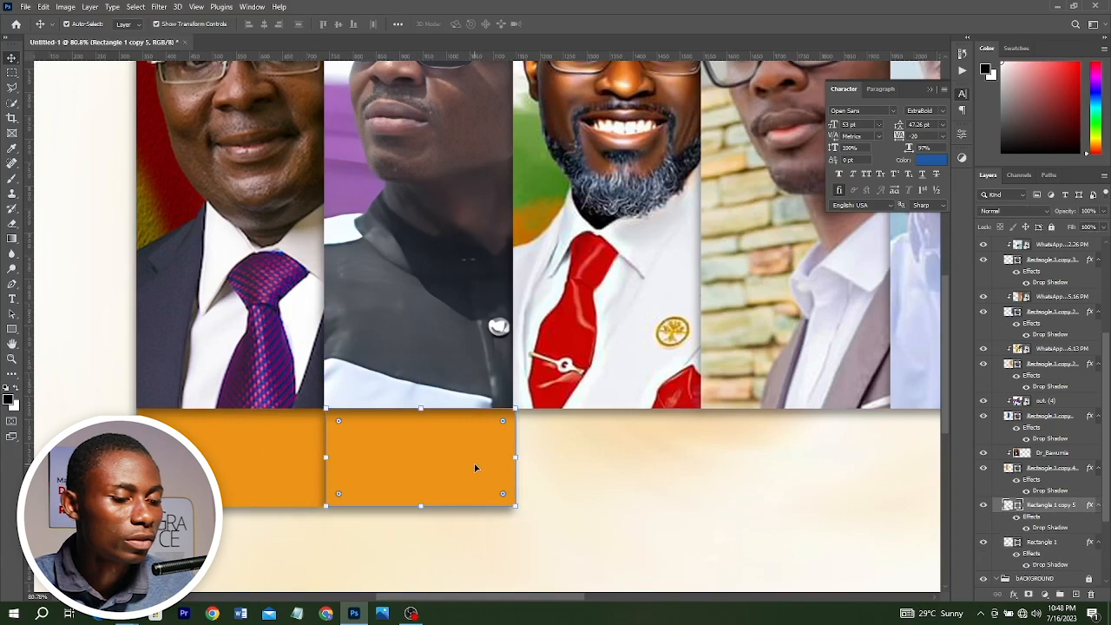
key(Left)
key(Left)
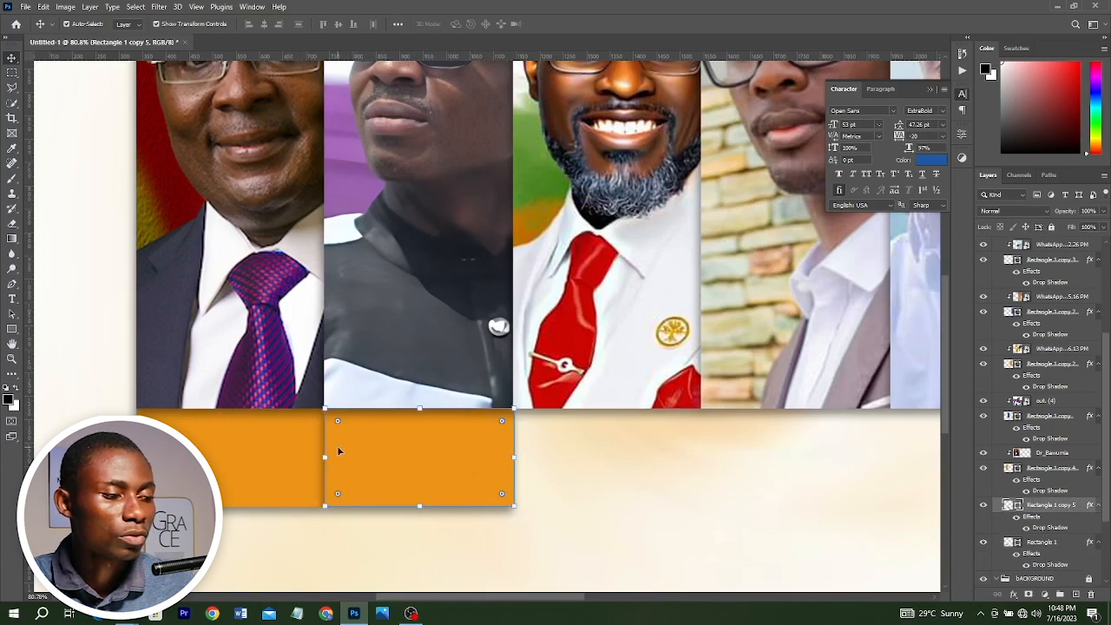
Duplicate the orange boxes across the row so that each of the seven portraits has one beneath it
shift+click(219, 455)
drag(426, 461, 804, 456)
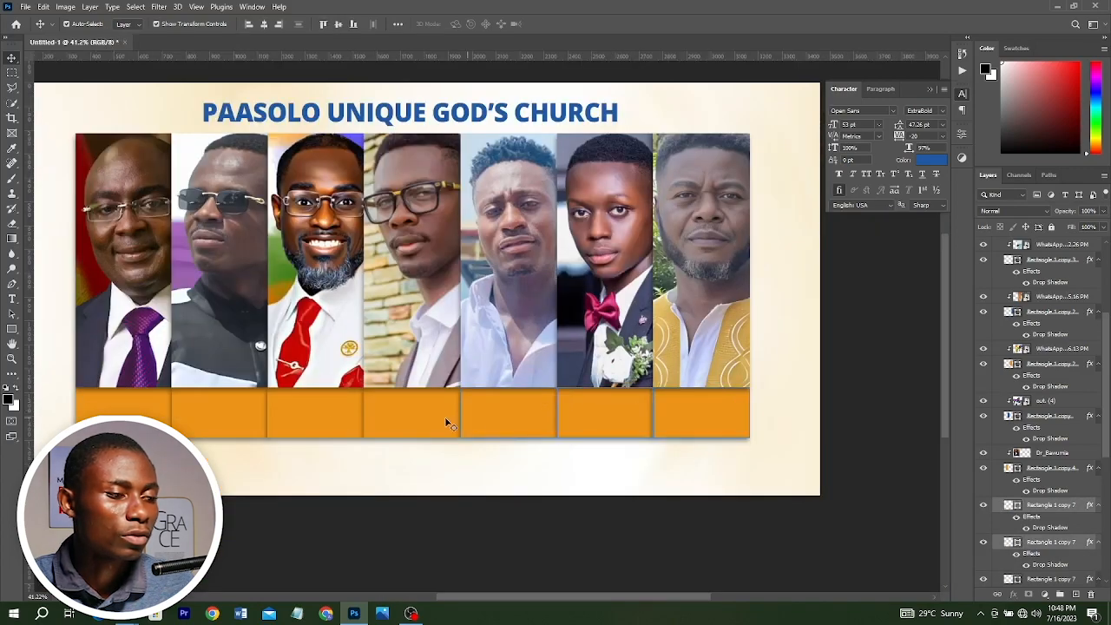
shift+click(350, 418)
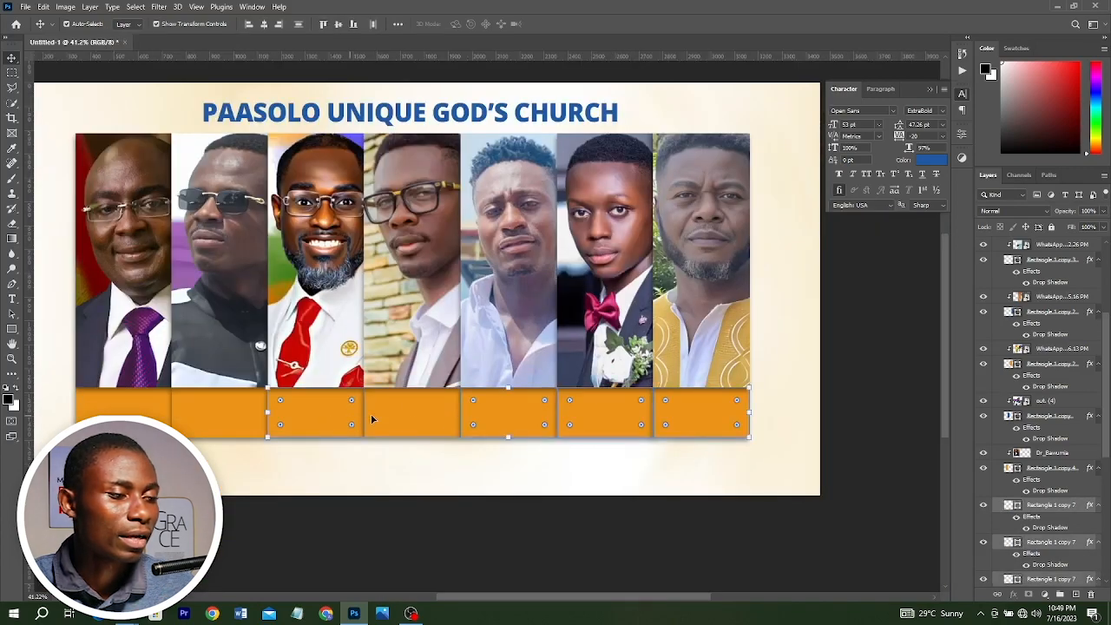
shift+click(373, 418)
Fill the box beneath the first portrait with the recently used yellow
click(139, 402)
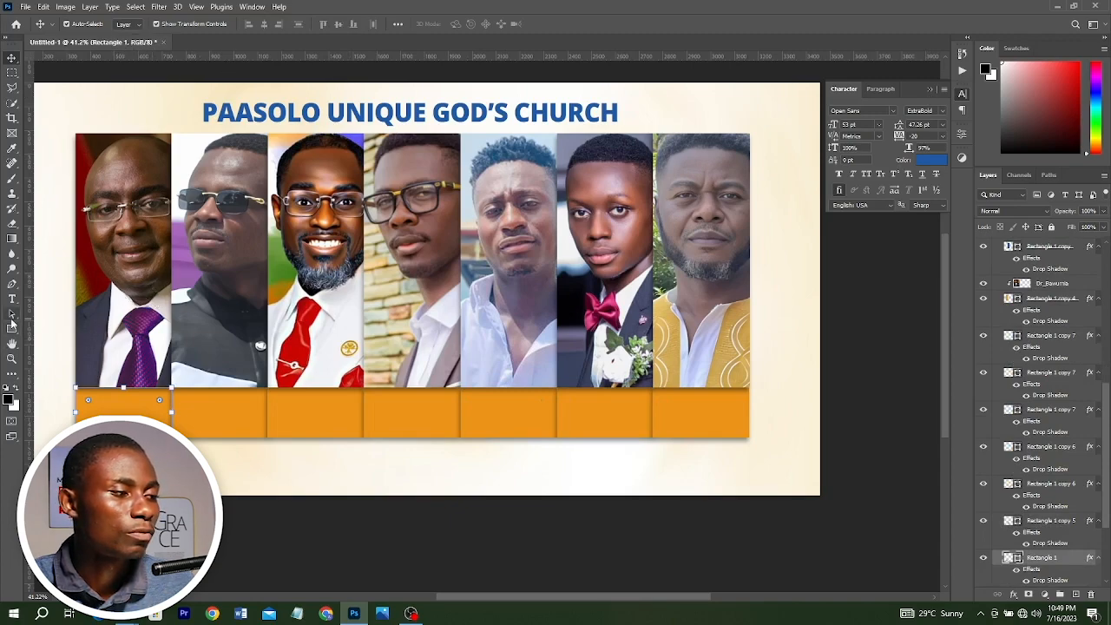
click(12, 330)
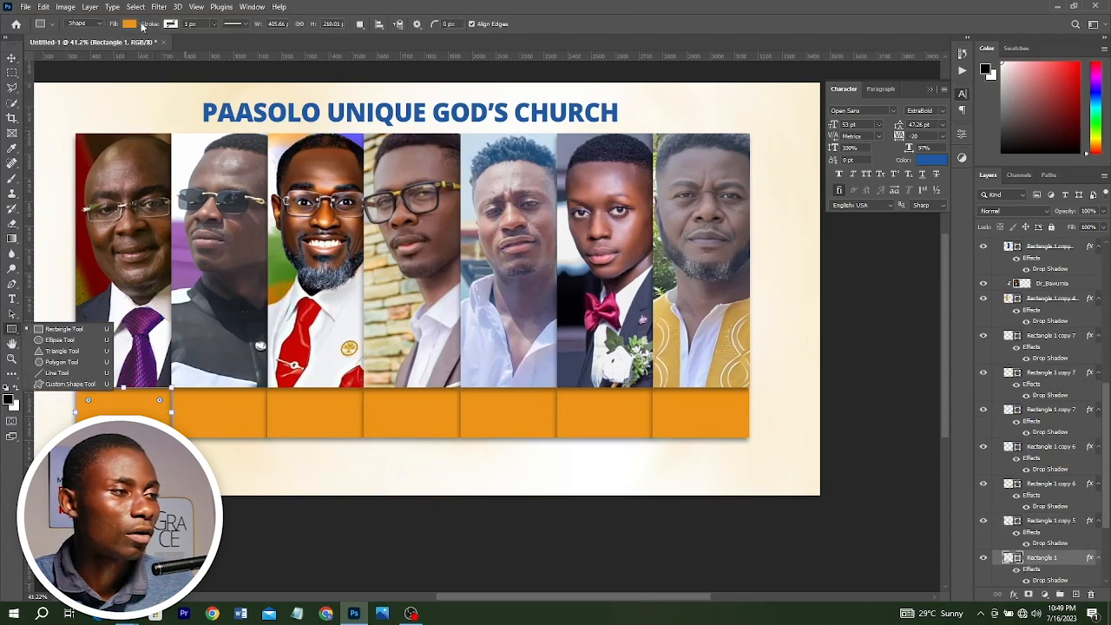
click(129, 25)
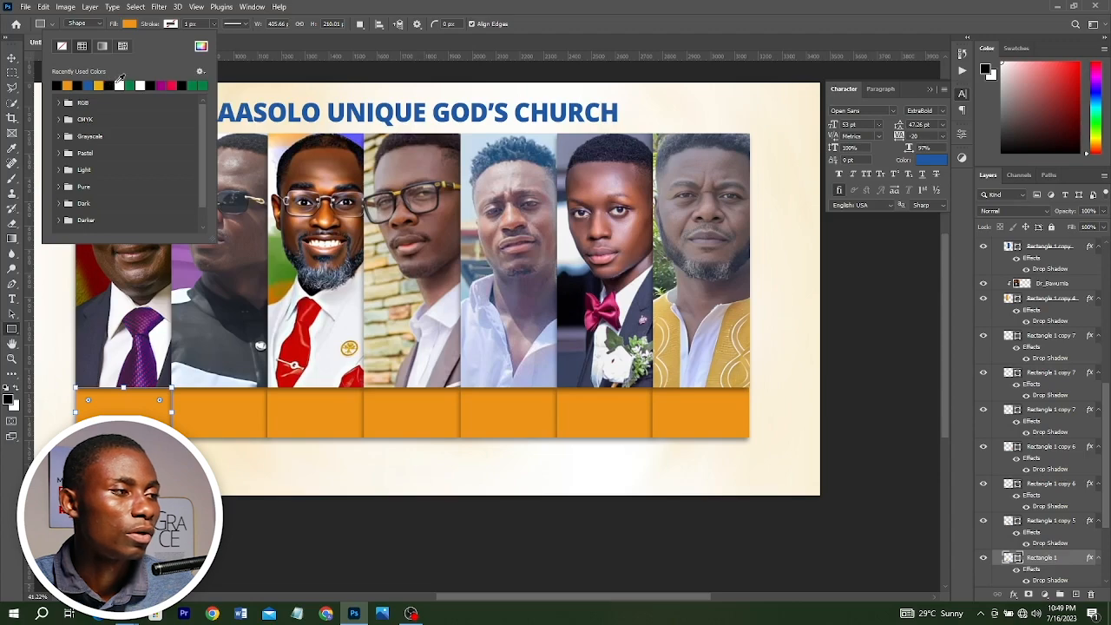
click(102, 85)
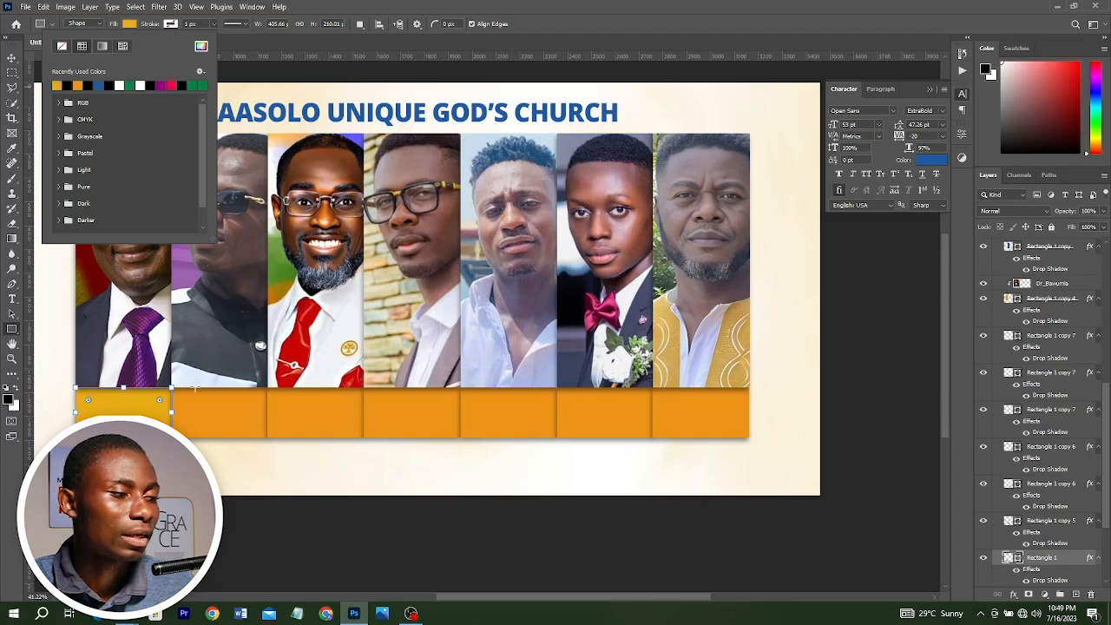
click(228, 440)
click(275, 413)
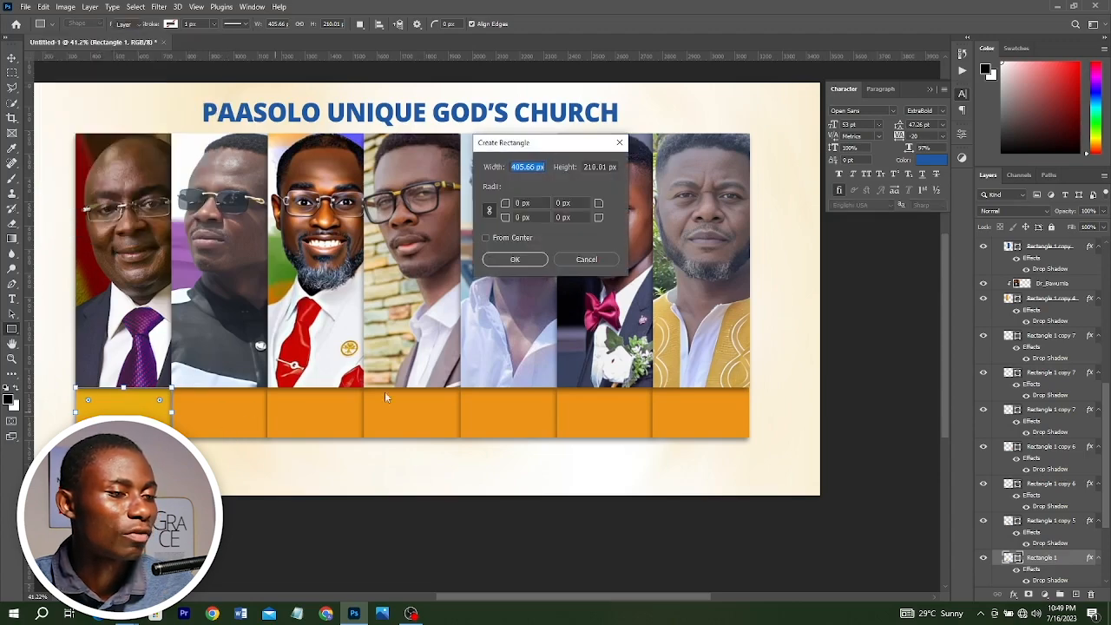
key(Escape)
key(v)
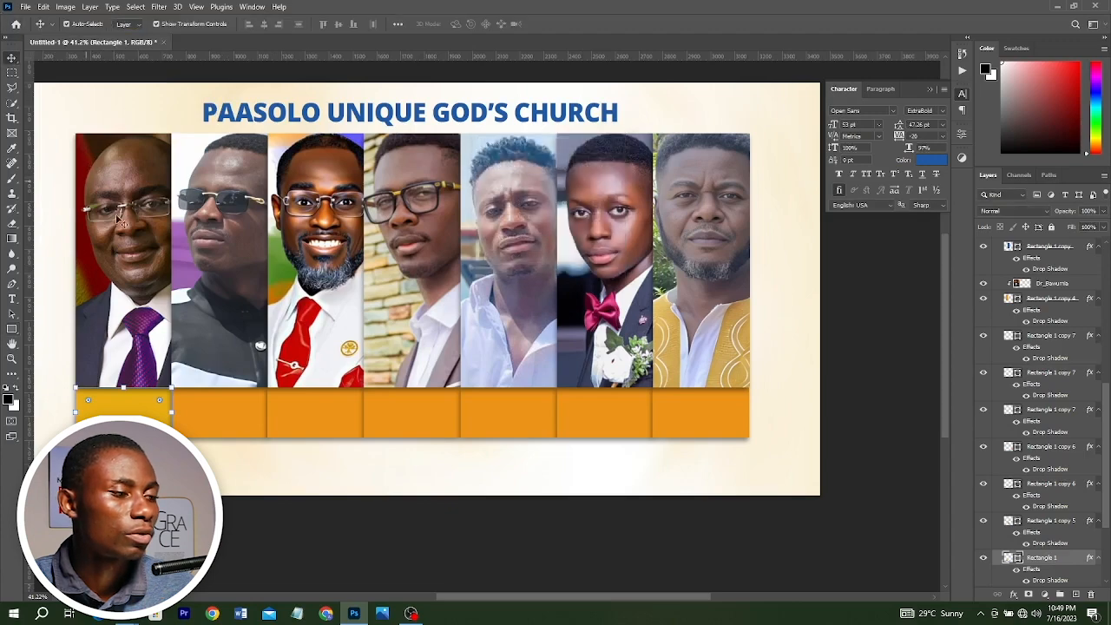
Select all seven boxes beneath the portraits and set their fill to the pale yellow ffdf99
shift+click(211, 423)
shift+click(296, 411)
shift+click(405, 410)
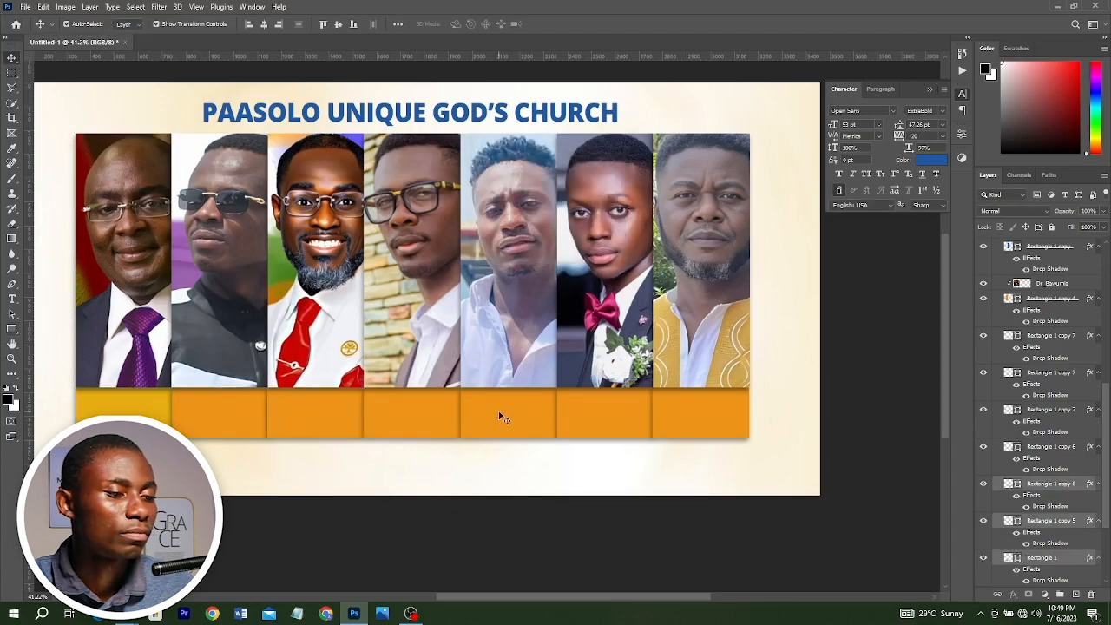
click(12, 328)
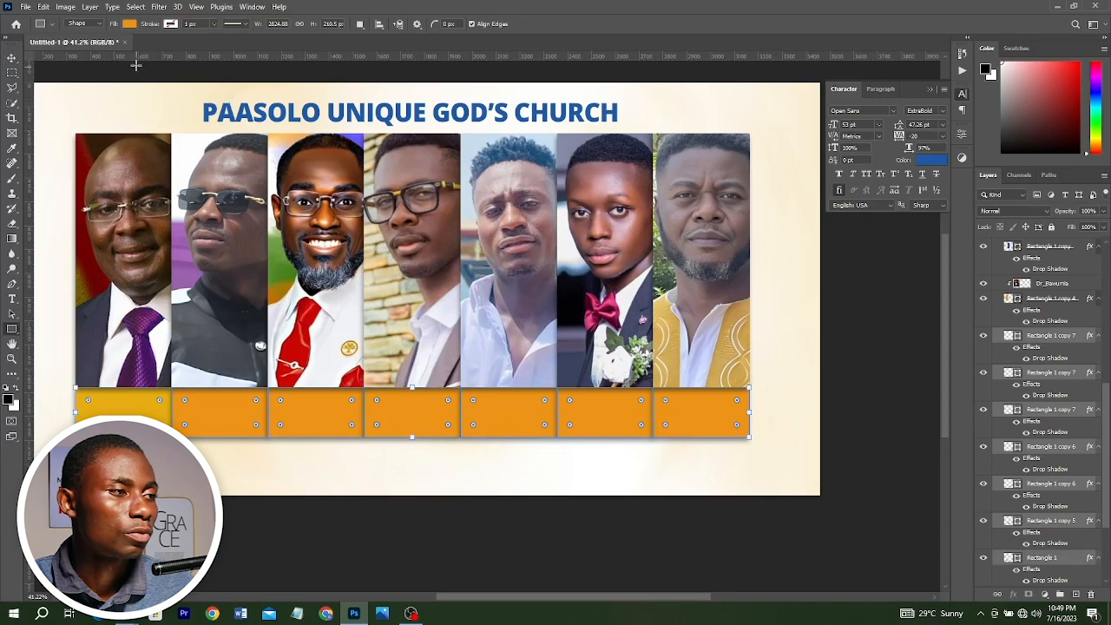
click(132, 24)
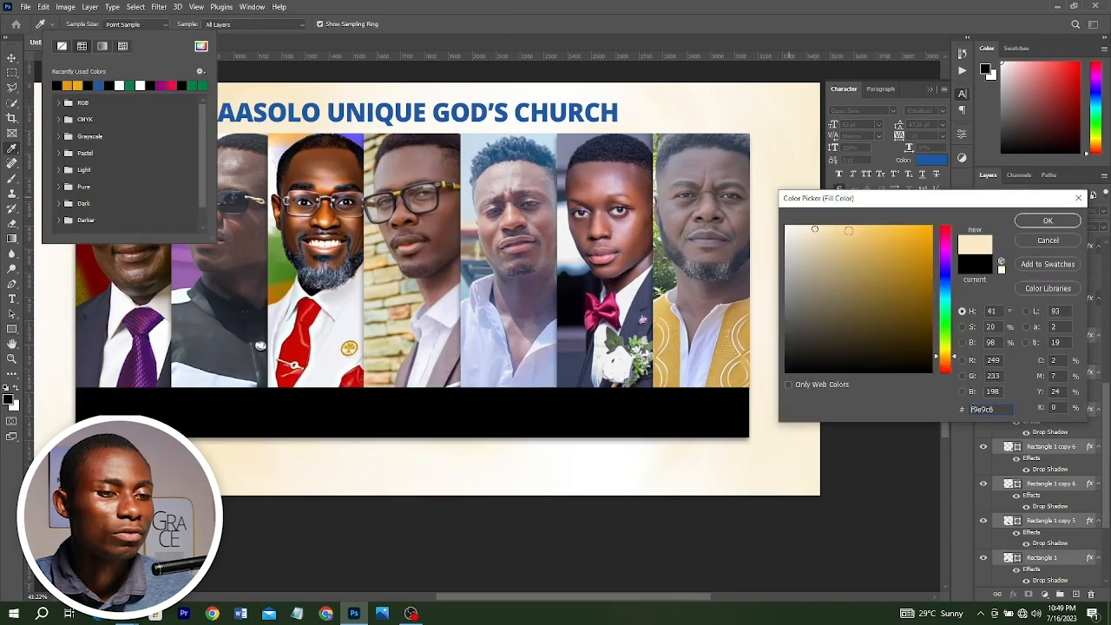
click(843, 226)
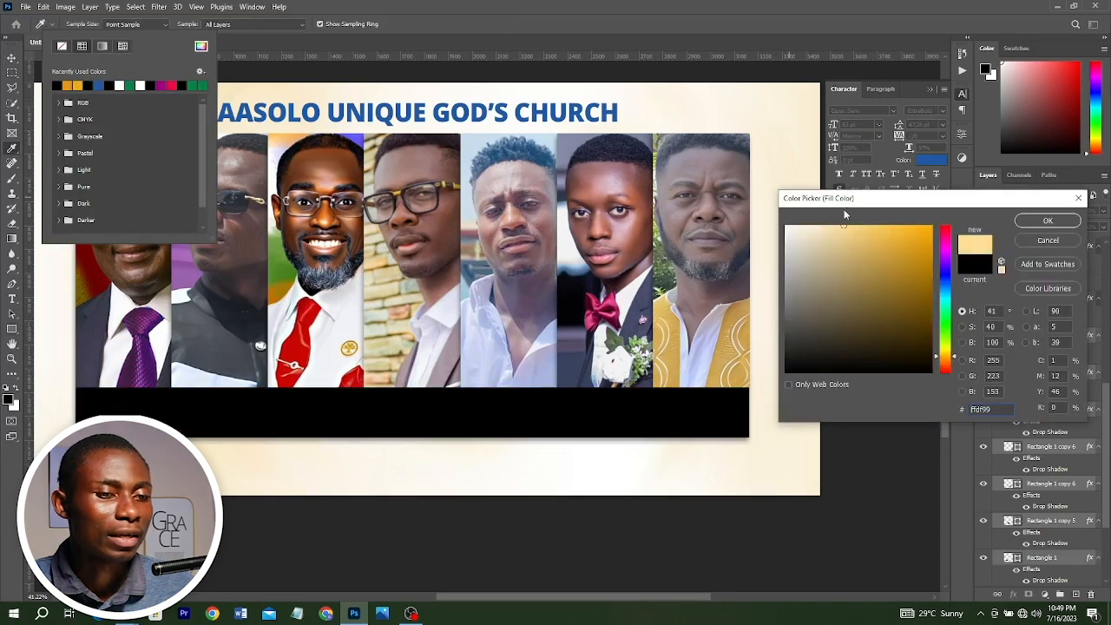
click(1027, 222)
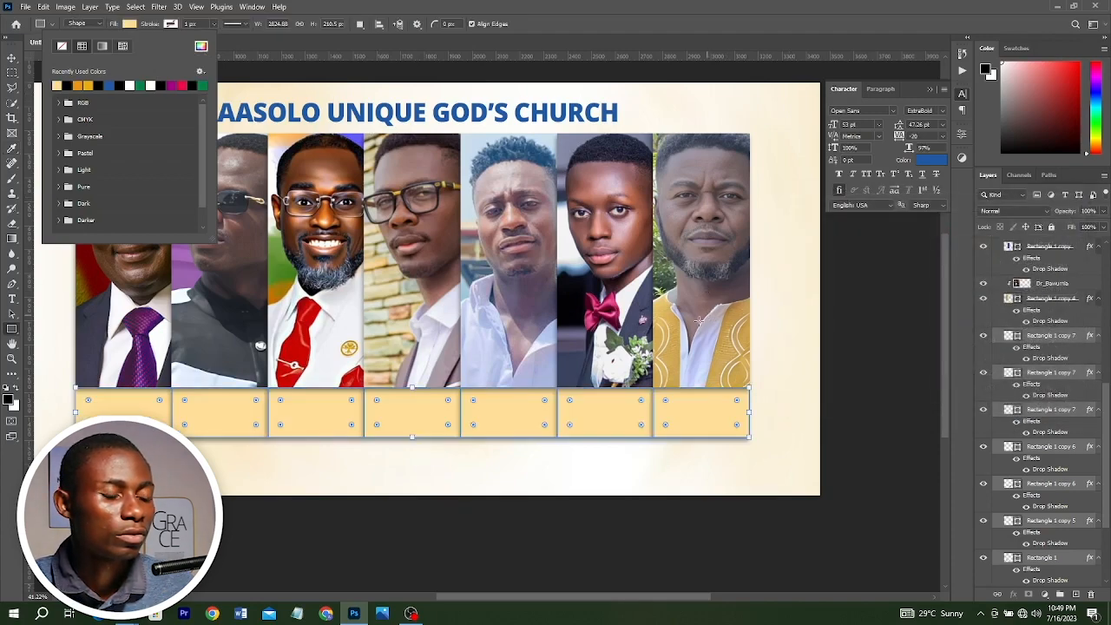
click(870, 447)
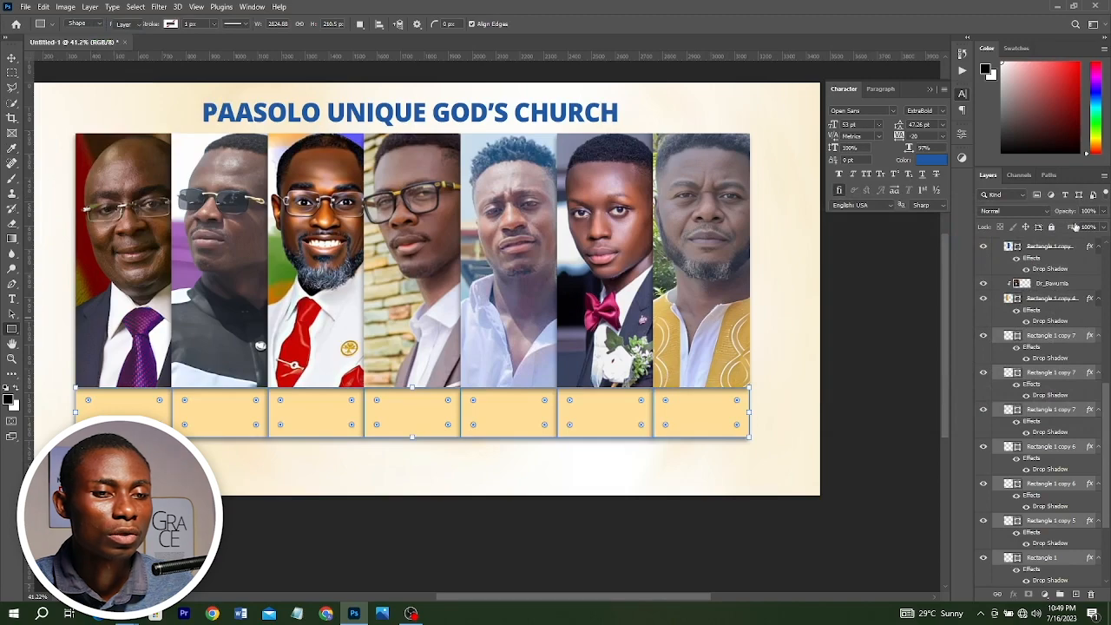
Lower the layer opacity of the seven boxes beneath the portraits to 31%
drag(1067, 212, 1049, 213)
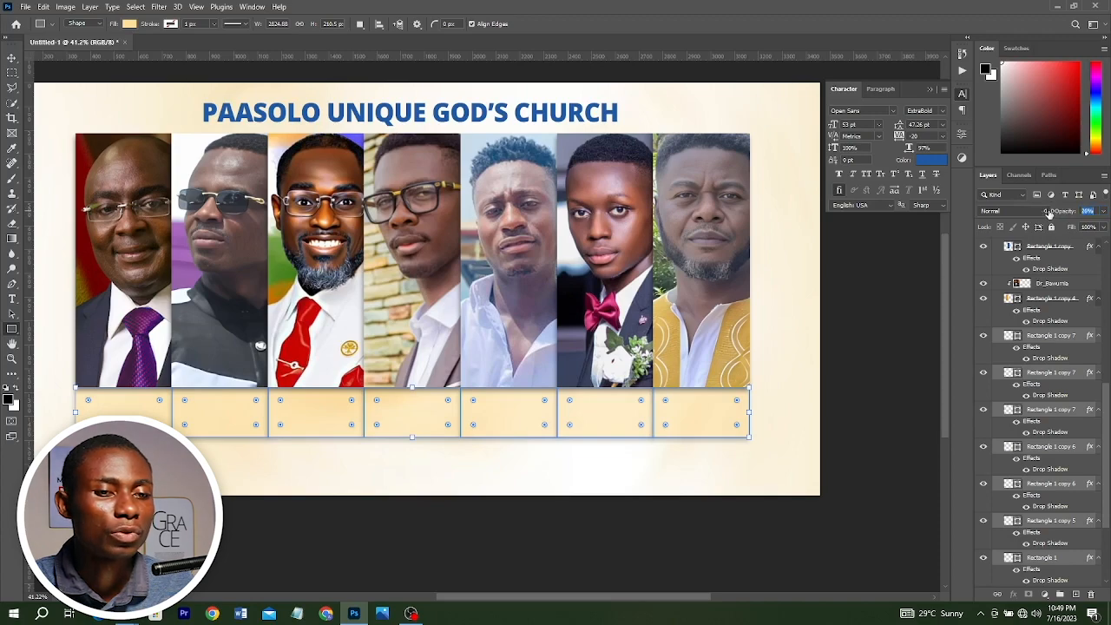
click(1048, 213)
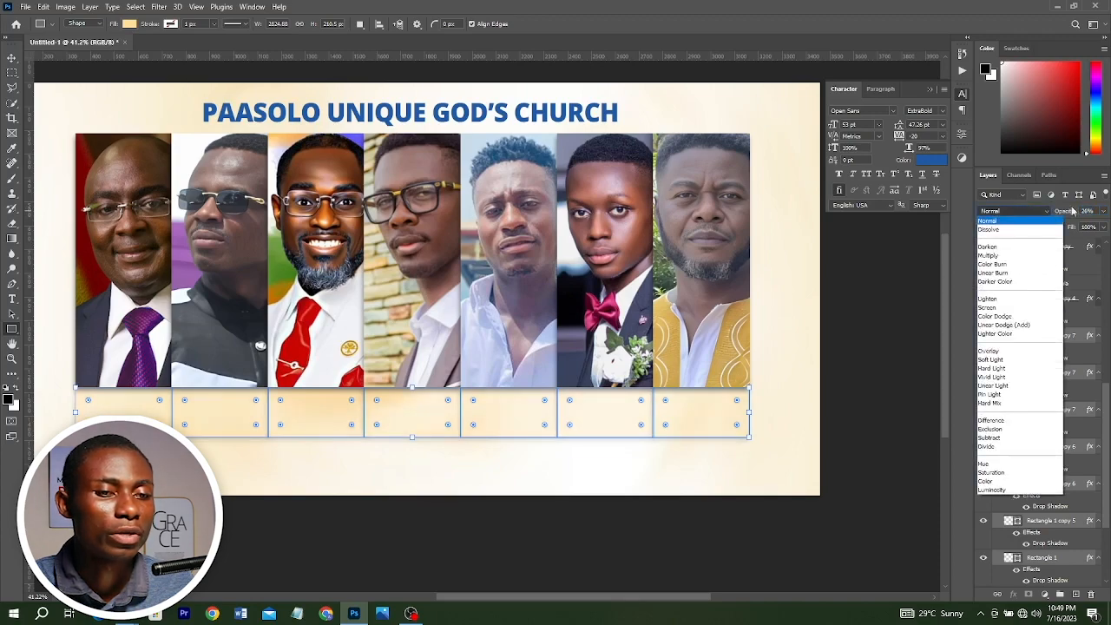
click(1061, 212)
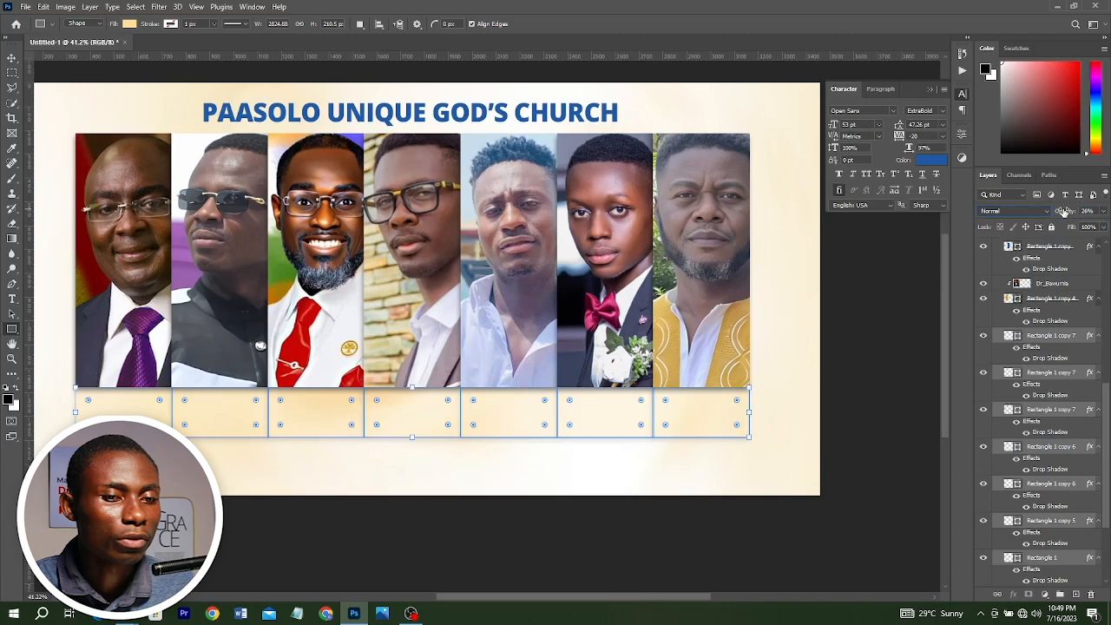
click(675, 302)
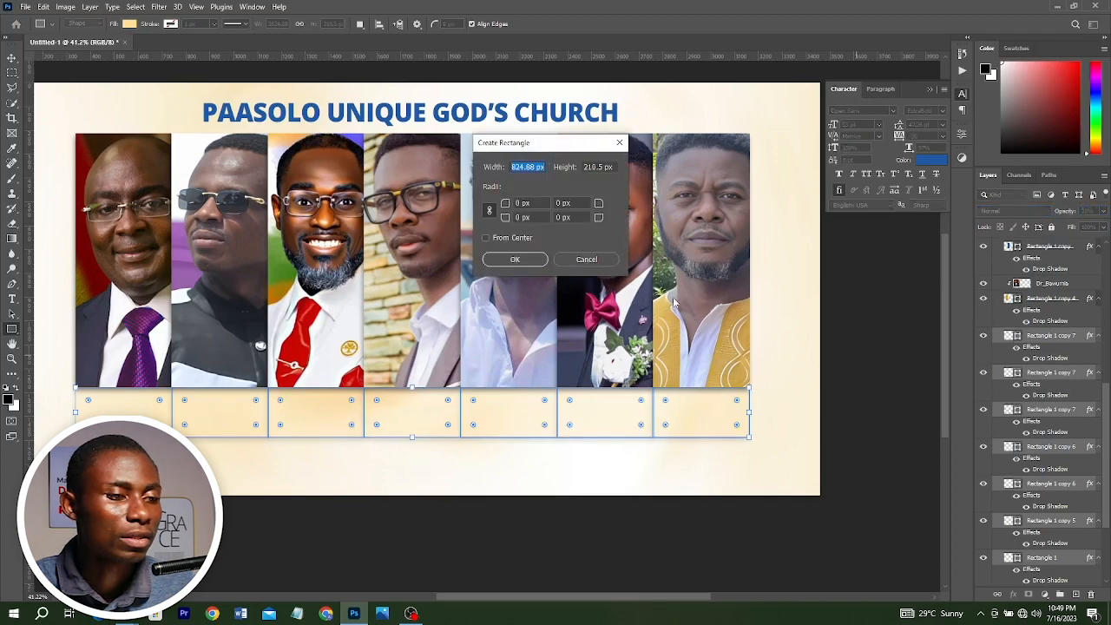
click(587, 259)
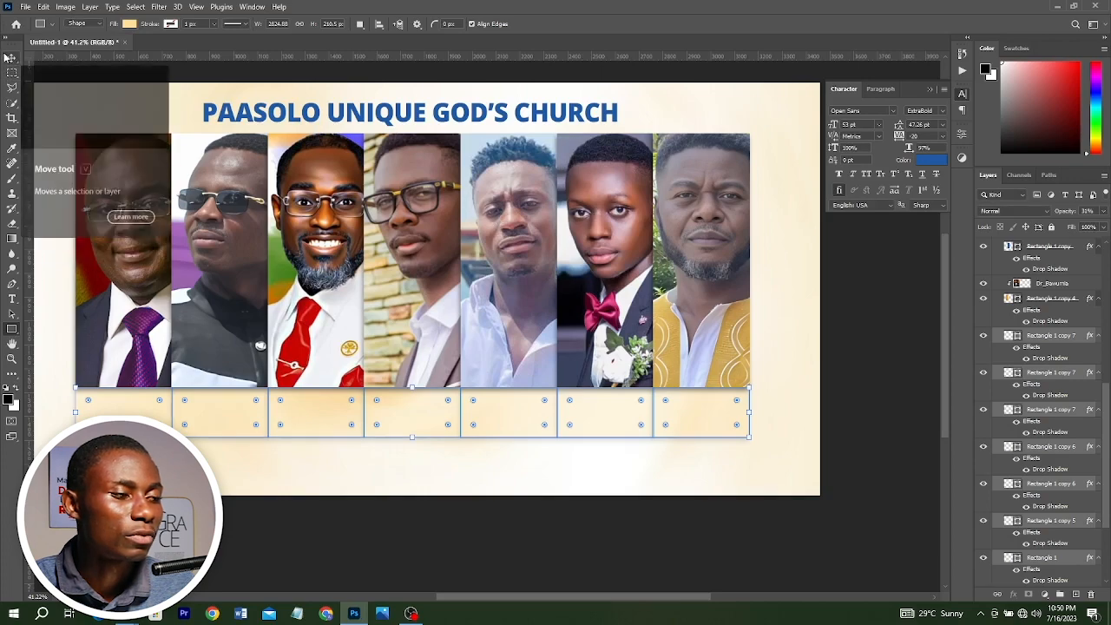
Add a blue uppercase text label with the person's name in the box beneath the first portrait
click(9, 59)
scroll(122, 451, up, 6)
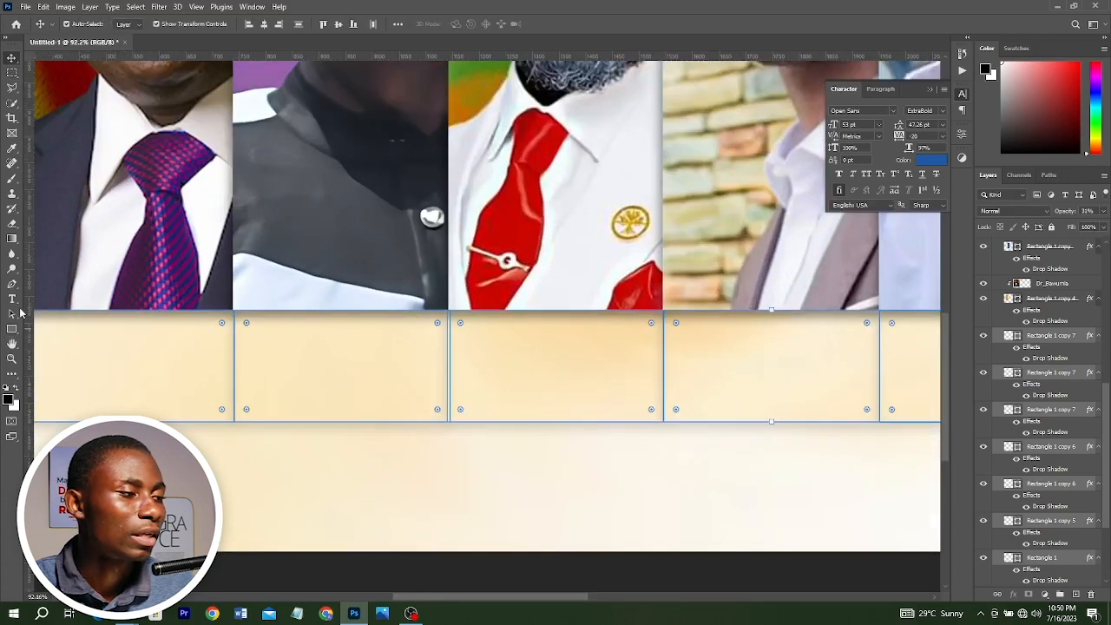
click(11, 298)
click(85, 486)
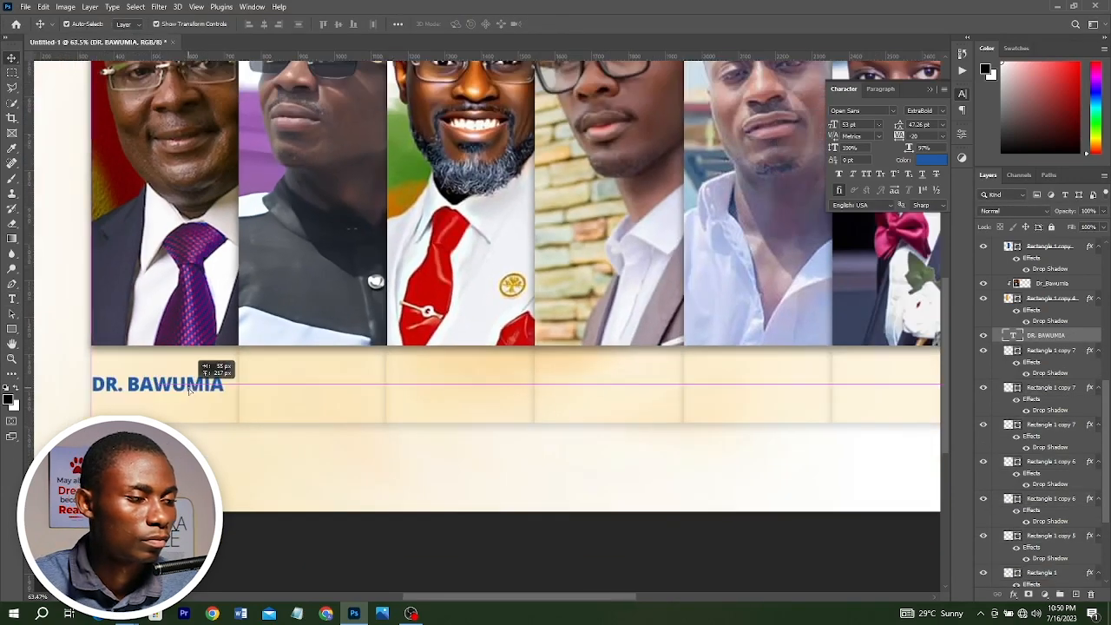
Duplicate the name label across the row so that each of the seven boxes holds one
drag(173, 384, 295, 384)
drag(296, 383, 608, 385)
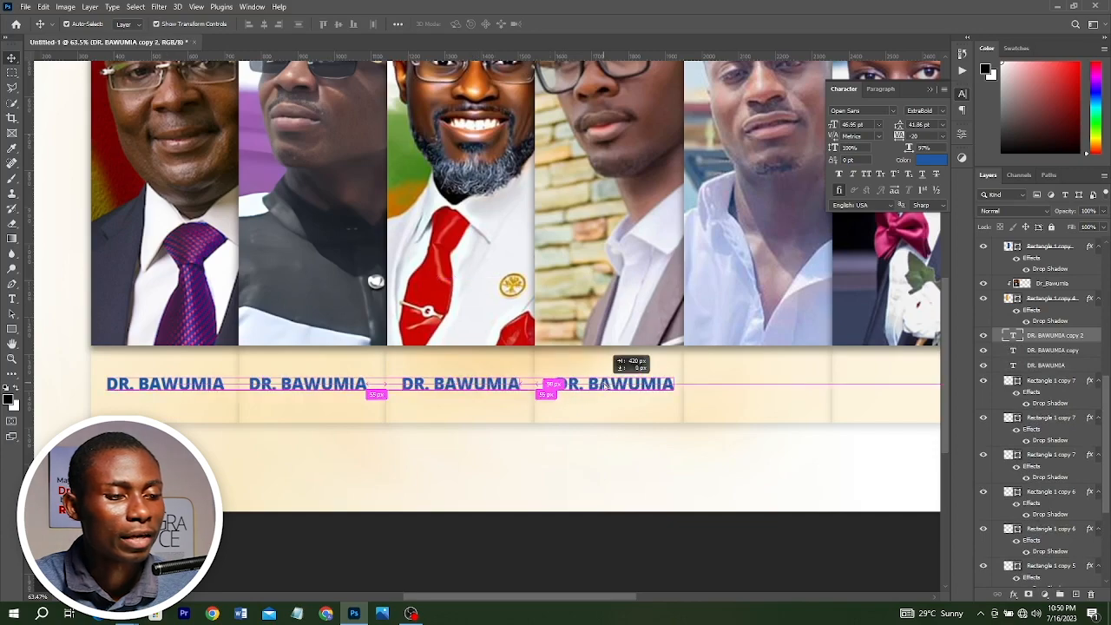
key(ctrl+t)
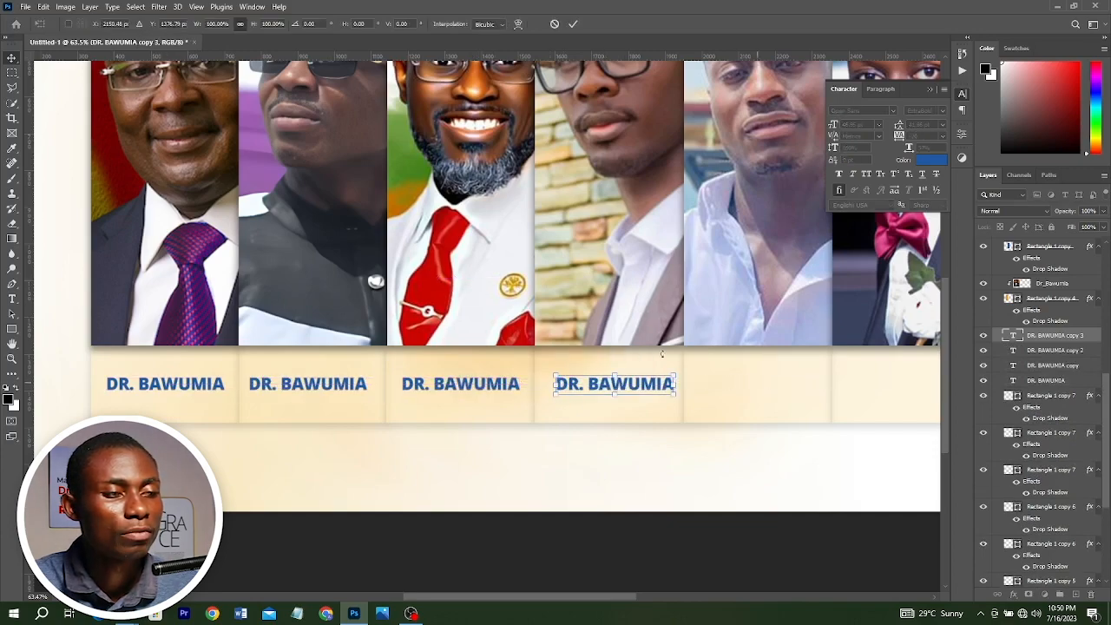
click(560, 24)
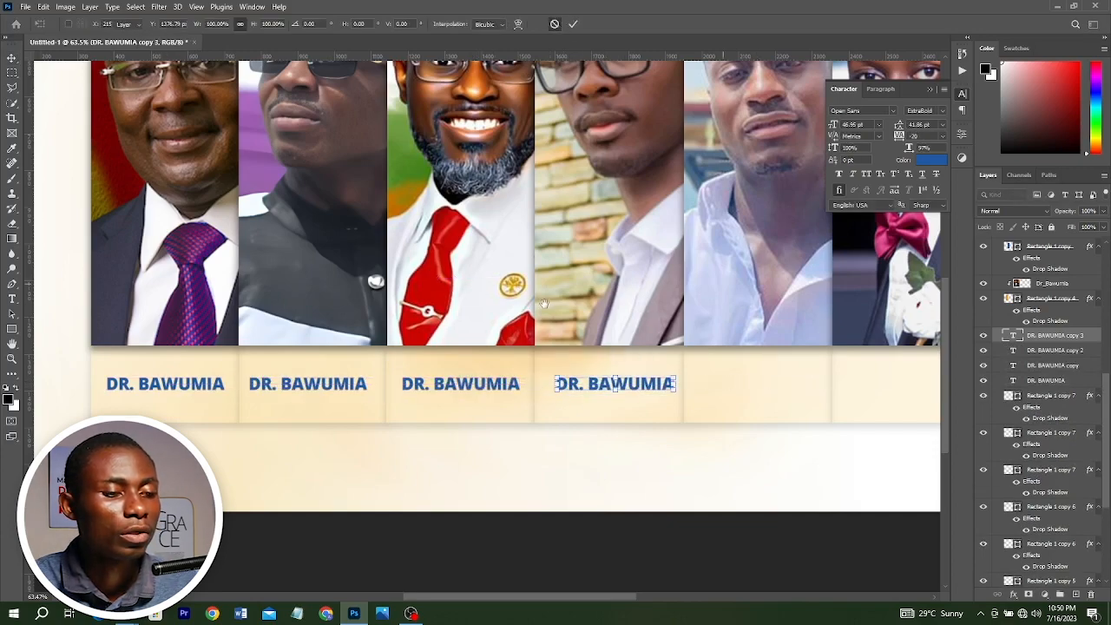
scroll(431, 384, right, 3)
drag(449, 393, 586, 389)
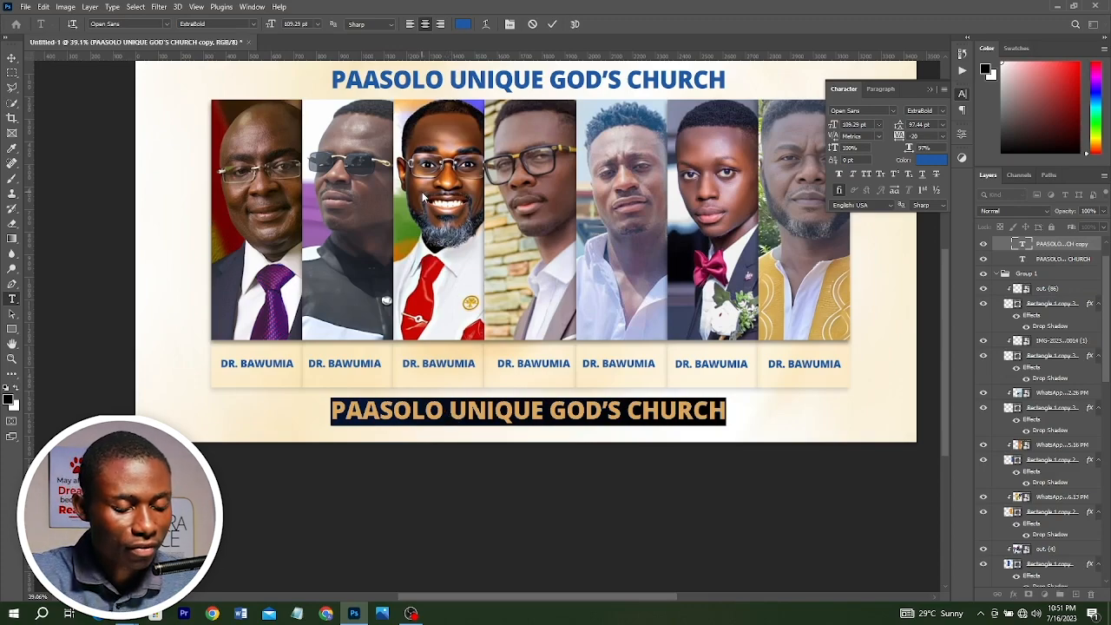
Change the title copy below the boxes to "TASTE LF GOD GOODNESS" and enlarge it to about 179 pt
text(TAS)
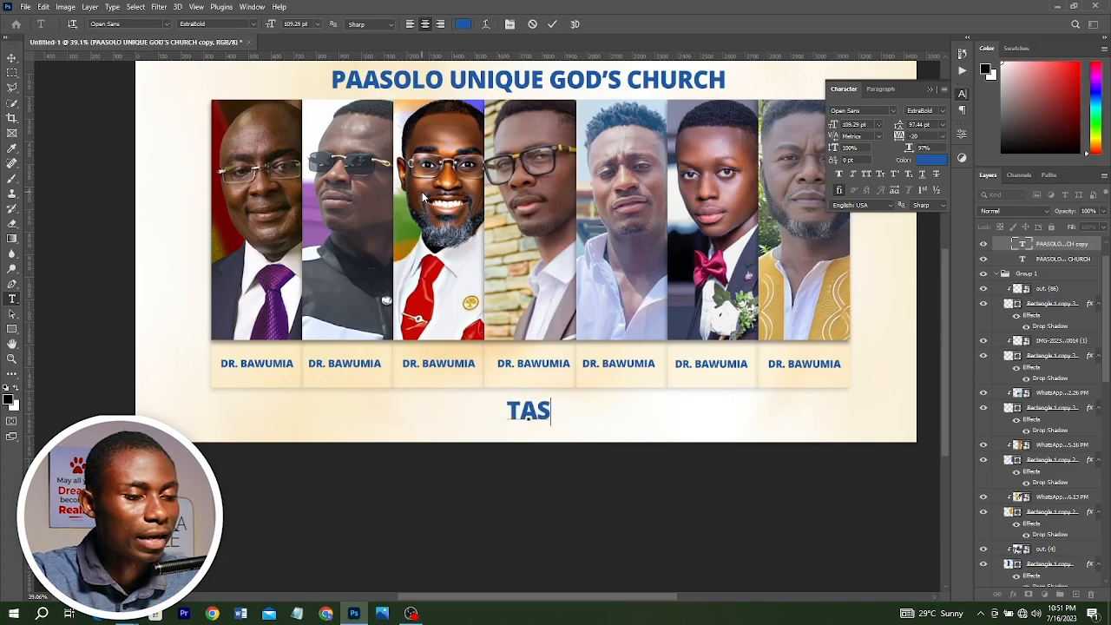
text(TE LF GOD GOODNESS)
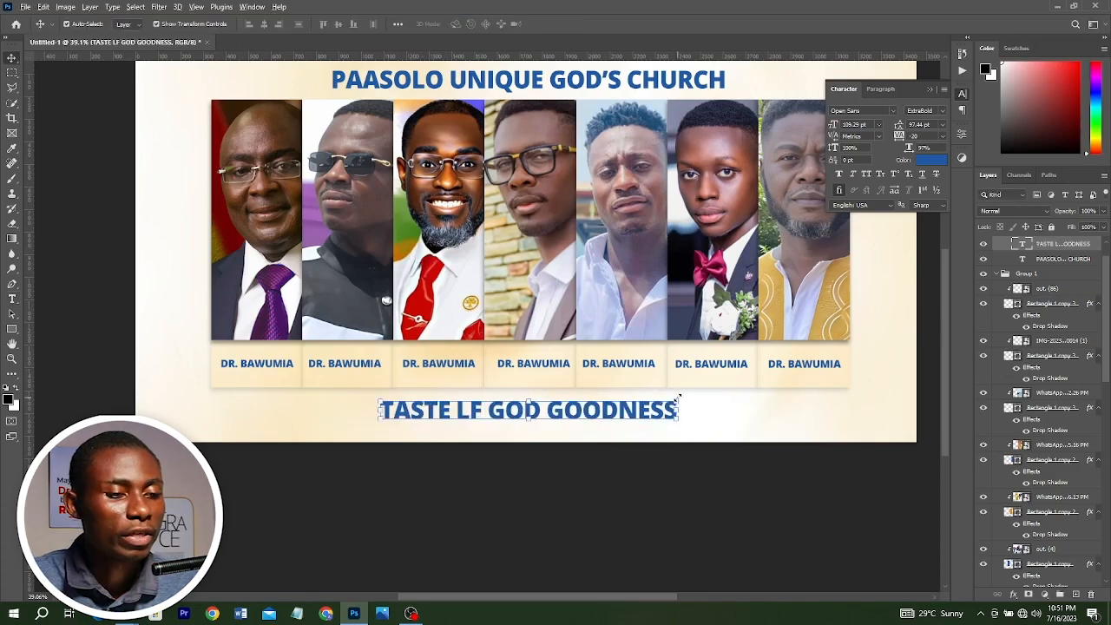
drag(678, 396, 772, 388)
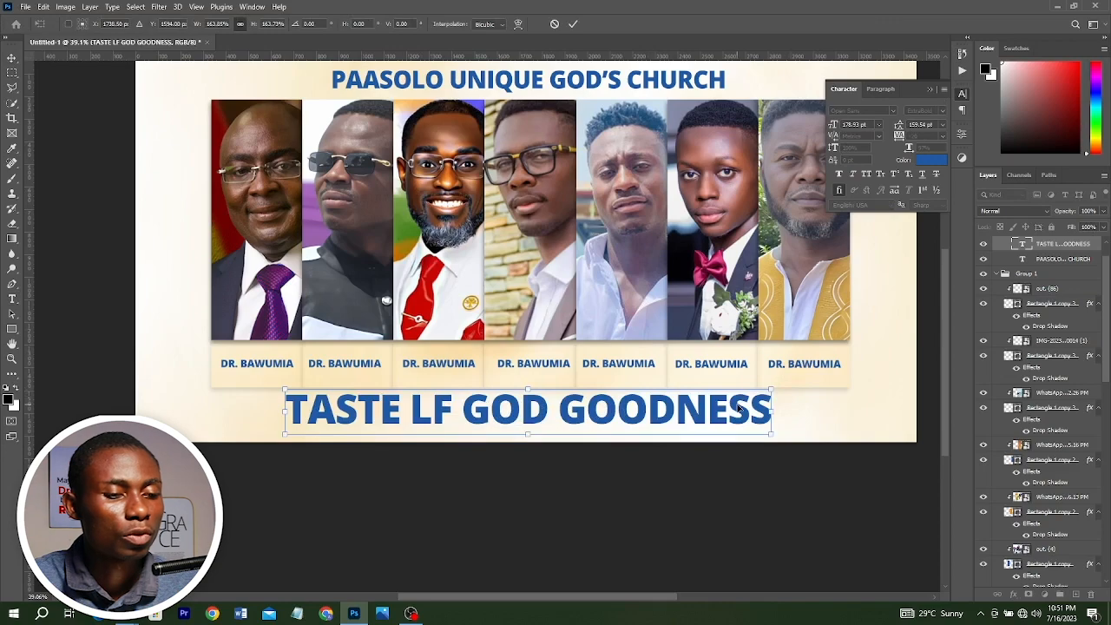
key(Return)
Select both the upper and lower titles and set their text color to black
shift+click(588, 83)
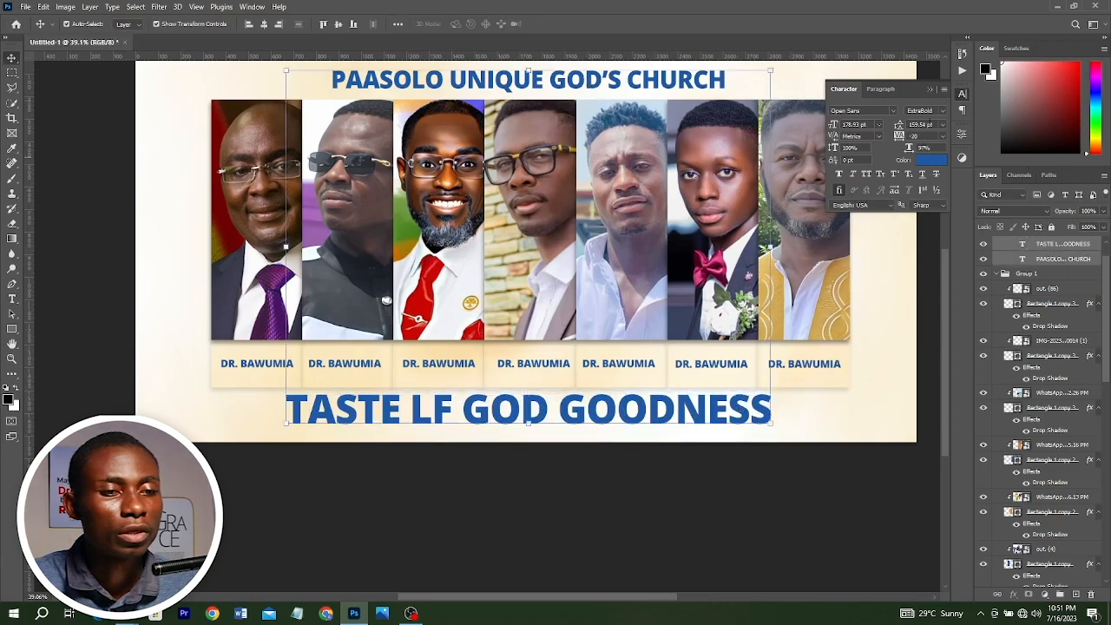
click(923, 165)
drag(803, 354, 783, 375)
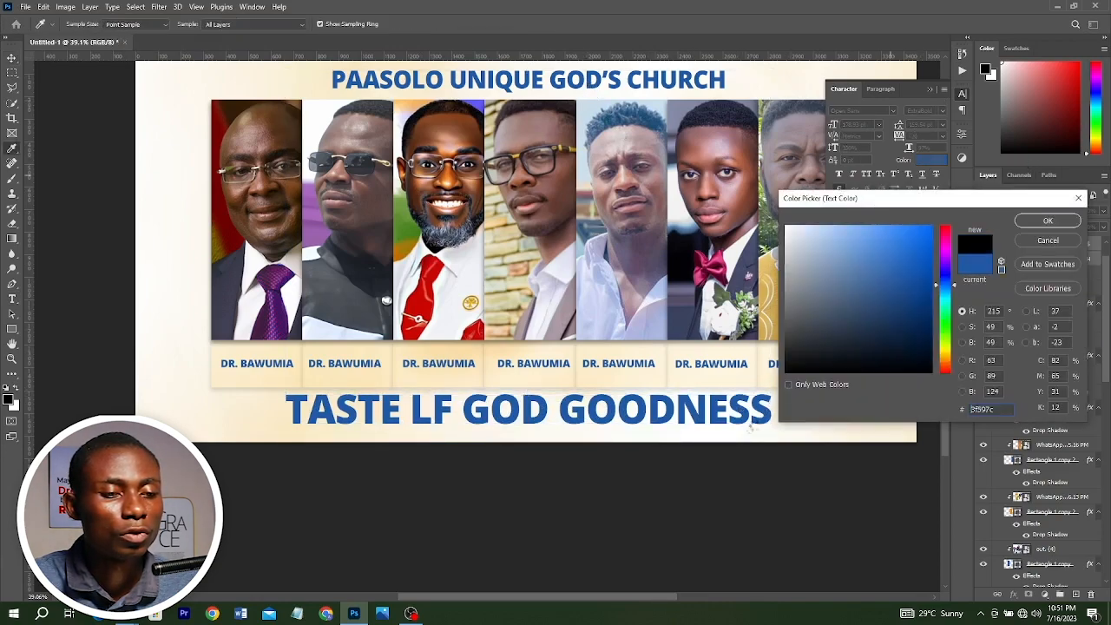
click(1046, 222)
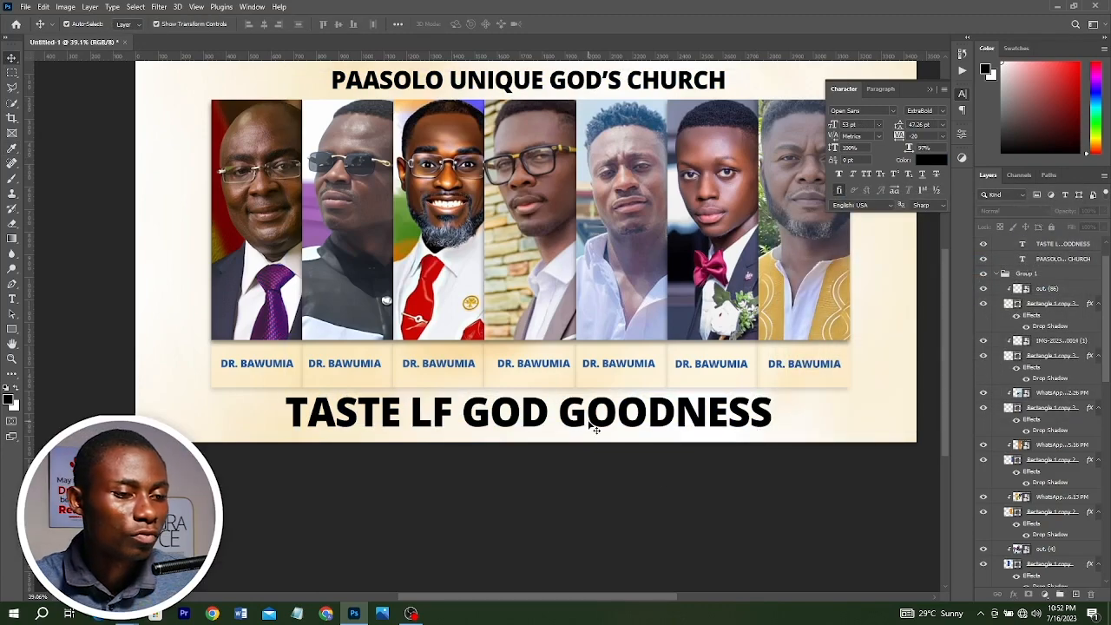
Apply a purple-to-red Gradient Overlay to the lower title and enable an Outer Glow on it
click(595, 420)
click(1012, 597)
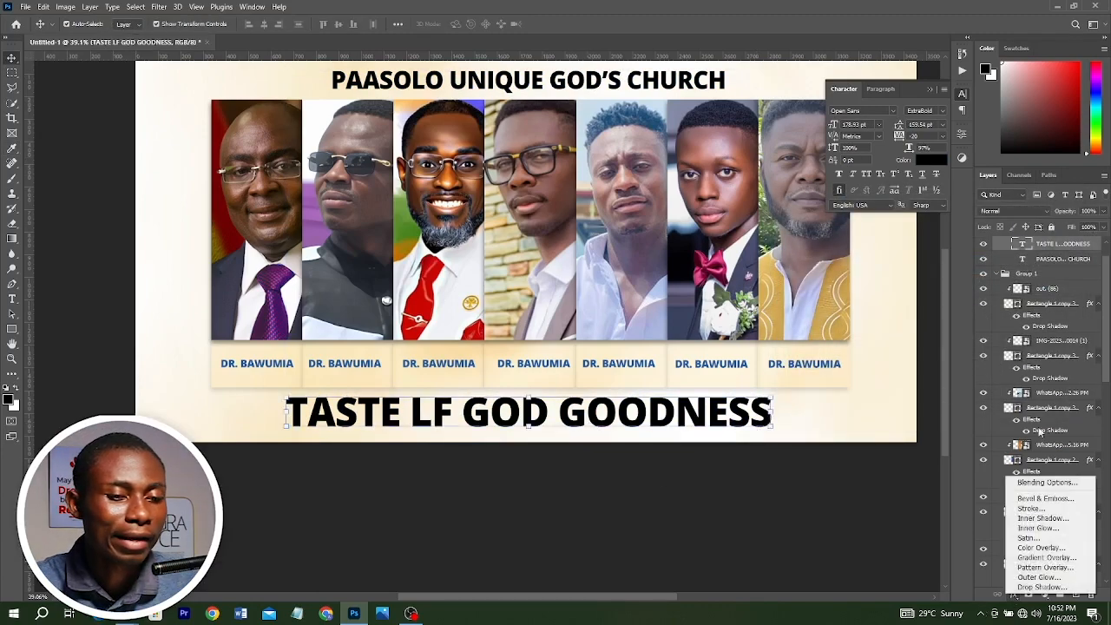
click(1033, 562)
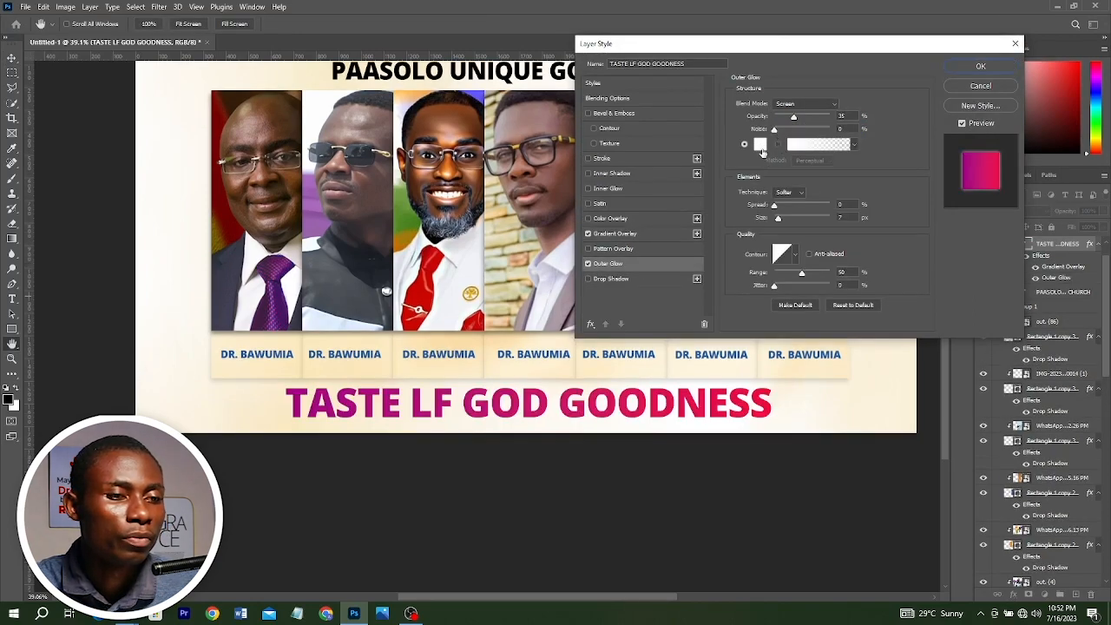
Give the lower title's Outer Glow a gradient color, 83% opacity, 24% spread and a size of about 38 px
click(777, 146)
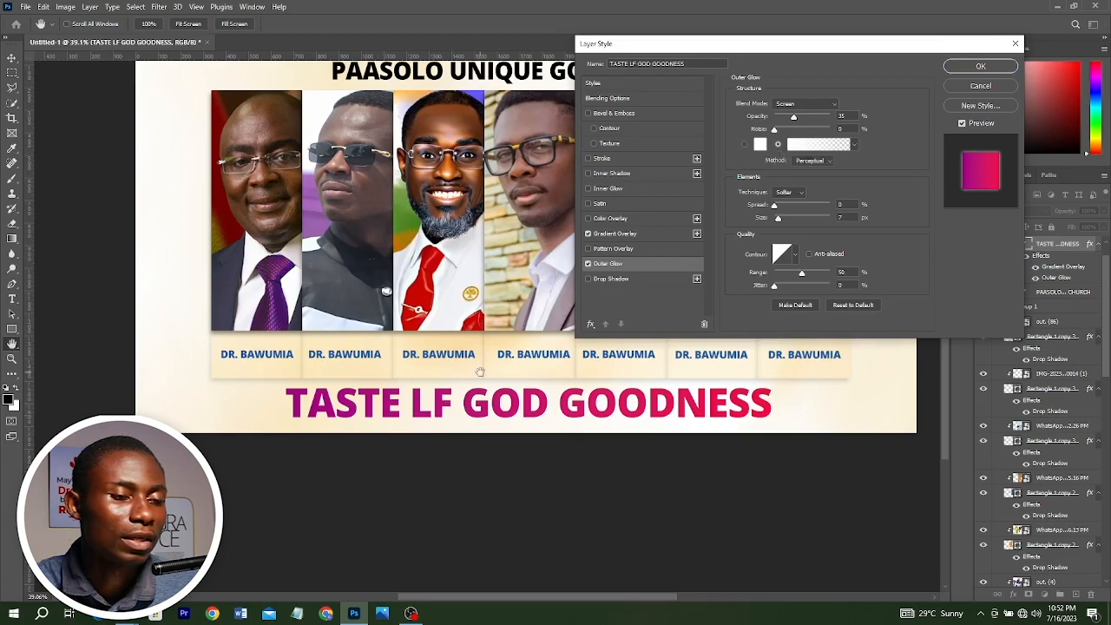
mouse_move(781, 219)
mouse_down()
mouse_move(788, 207)
mouse_move(785, 219)
mouse_up()
click(783, 207)
click(790, 219)
drag(800, 120, 823, 120)
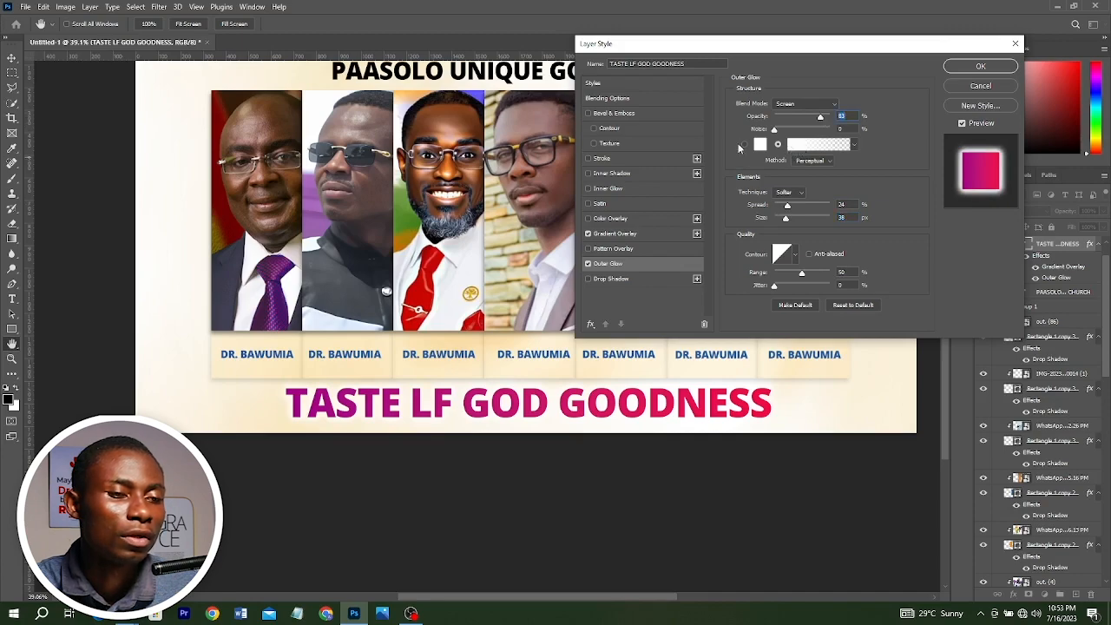
Set the Outer Glow's gradient to the two-color white-to-gold preset
click(795, 145)
scroll(868, 122, down, 5)
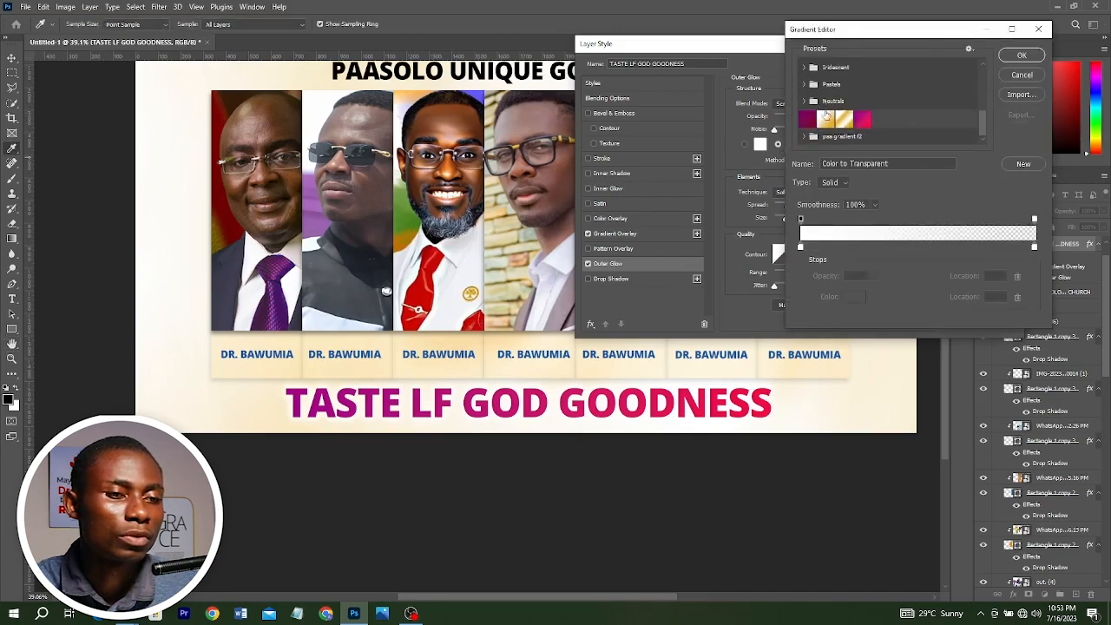
click(826, 118)
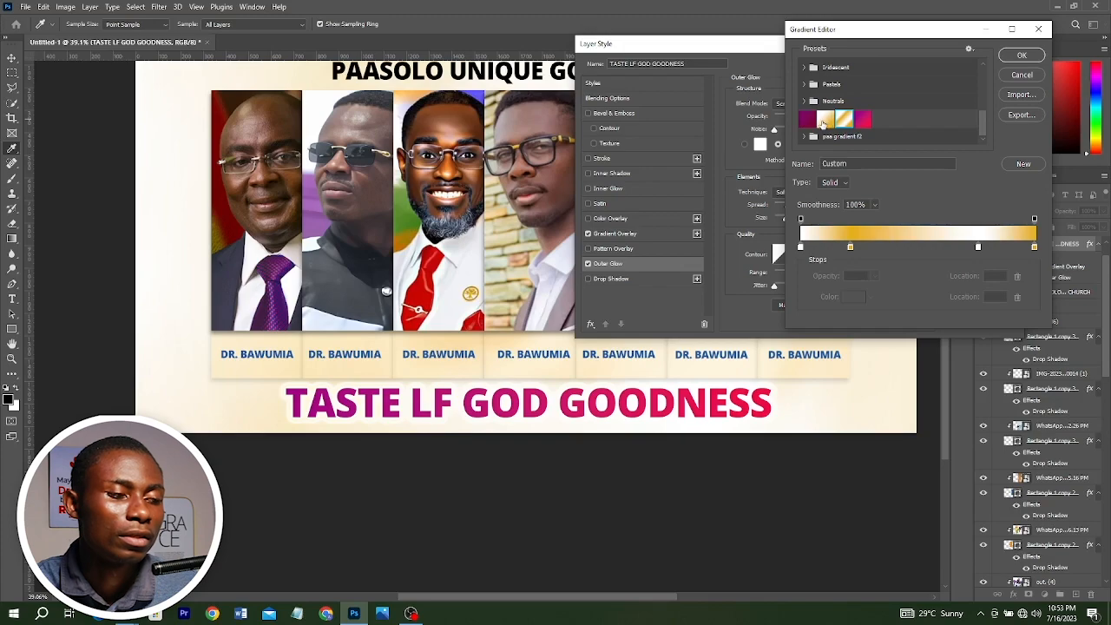
click(823, 122)
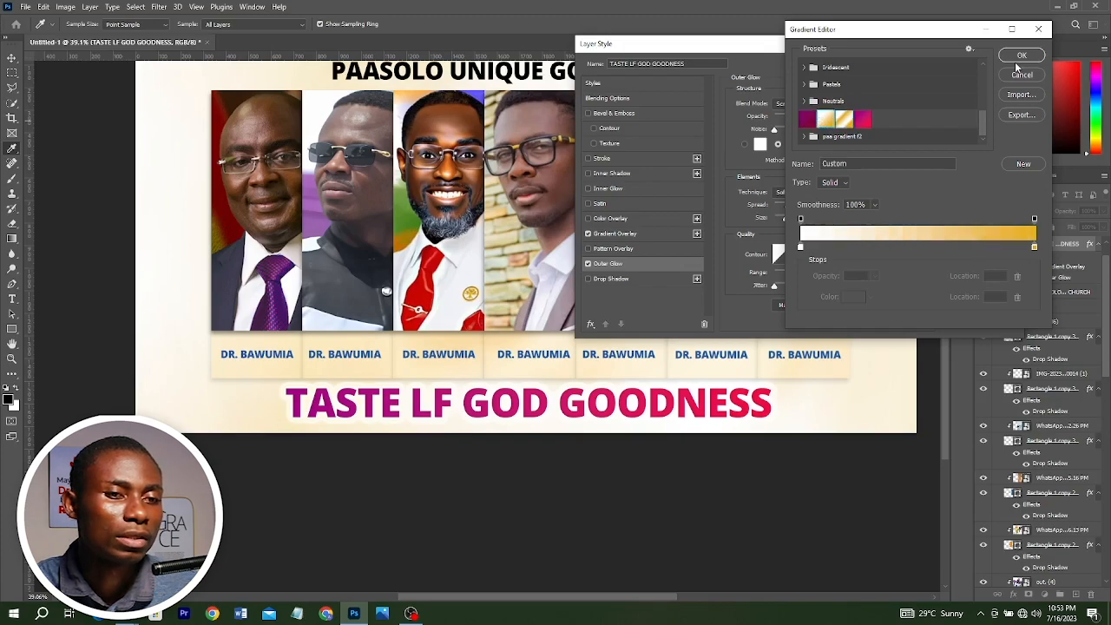
click(1020, 56)
Set the Outer Glow to Normal blend mode with a solid yellow color, 10% spread and 27 px size, and apply the layer style
click(792, 105)
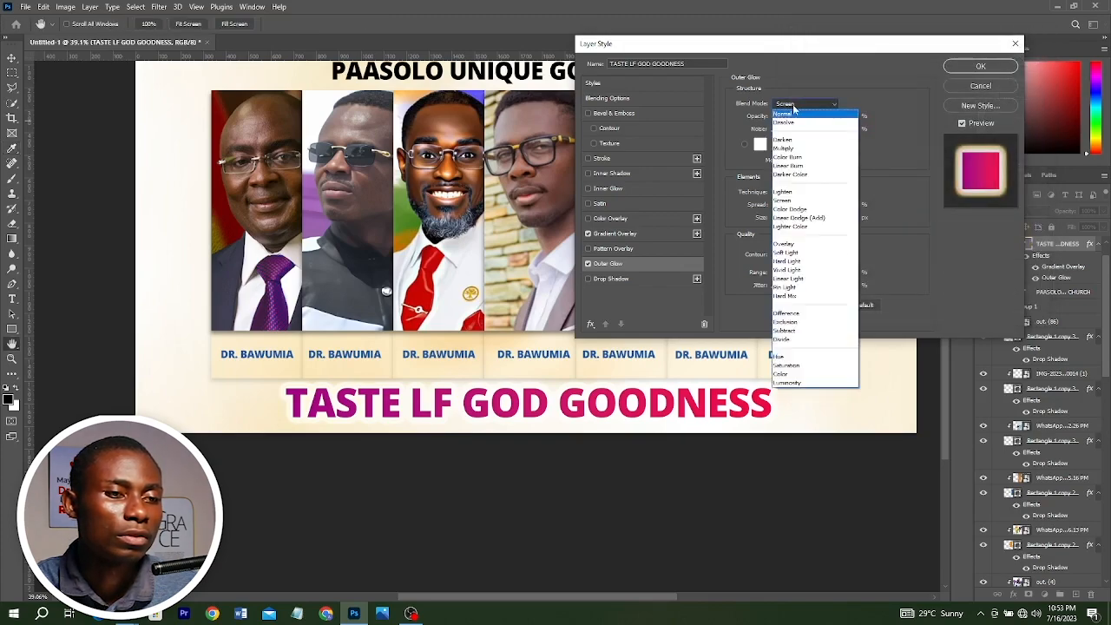
click(789, 114)
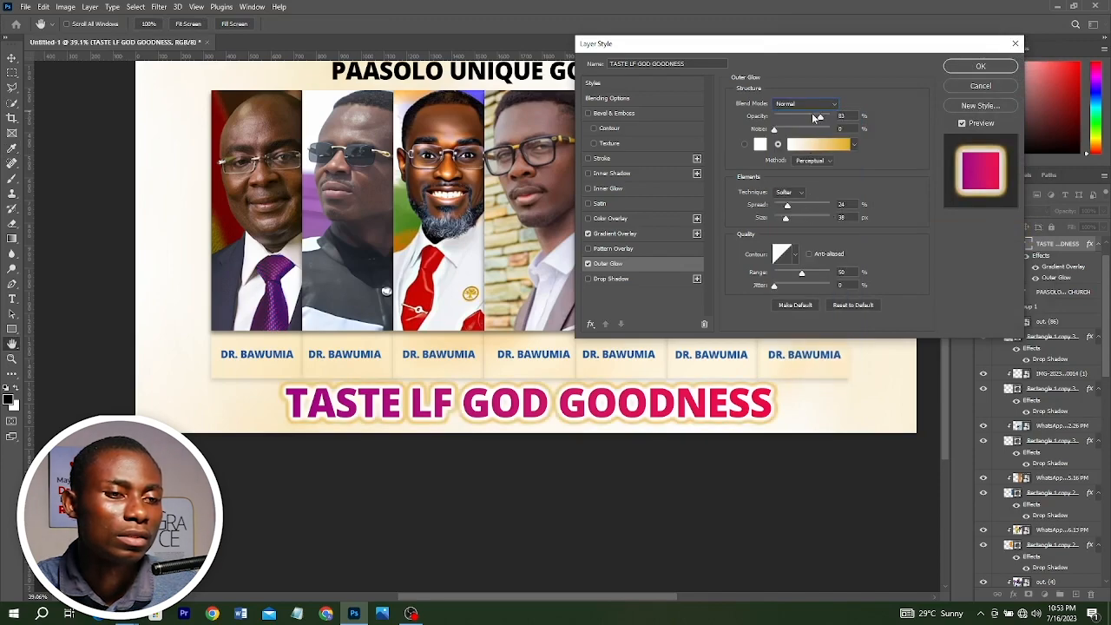
drag(816, 117, 800, 117)
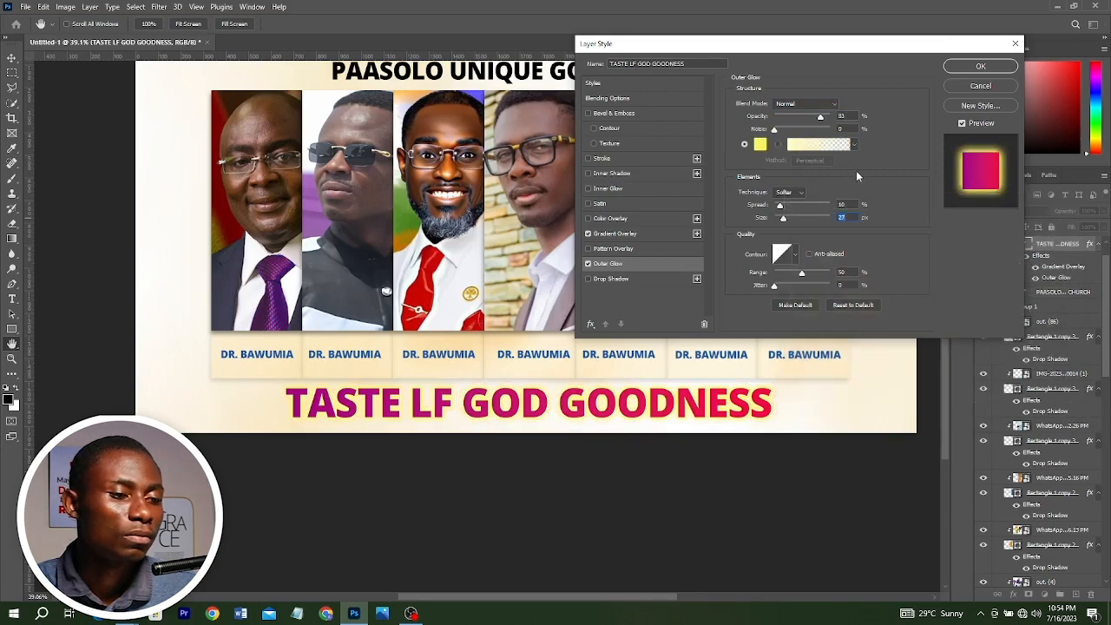
click(987, 68)
Scale the church name title above the portraits down to about 101 pt and collapse the text settings
key(ctrl+0)
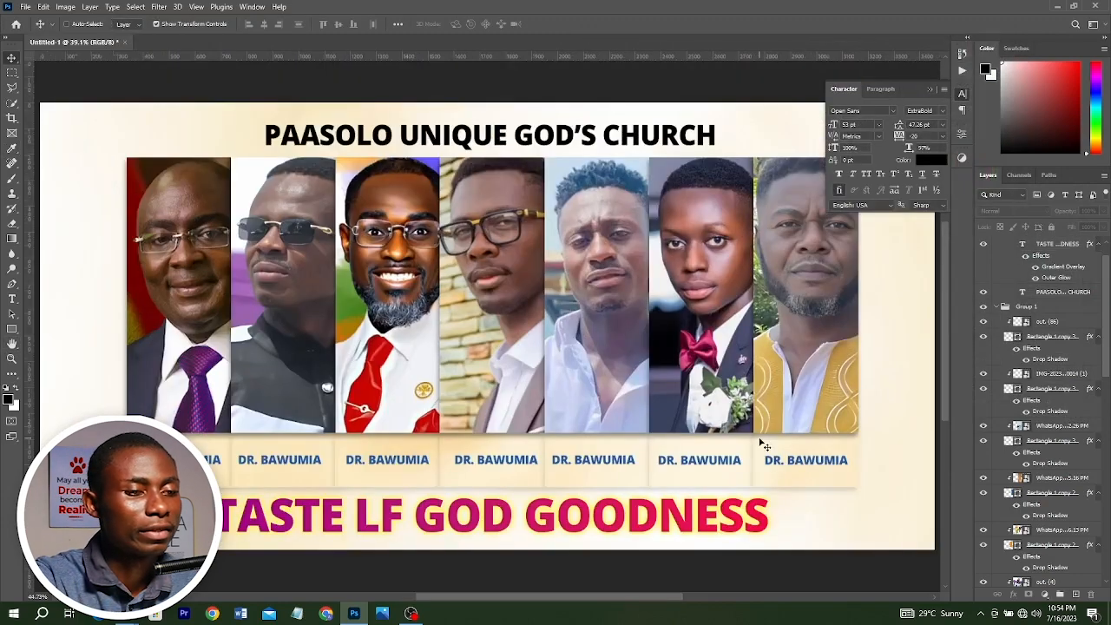
ctrl+click(622, 144)
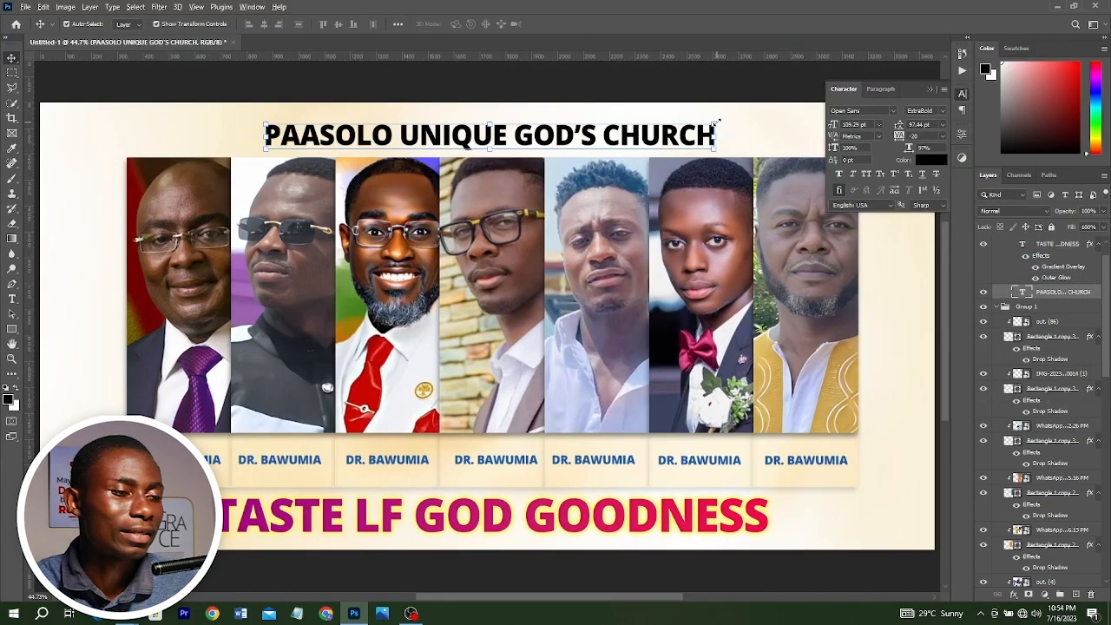
drag(716, 122, 698, 125)
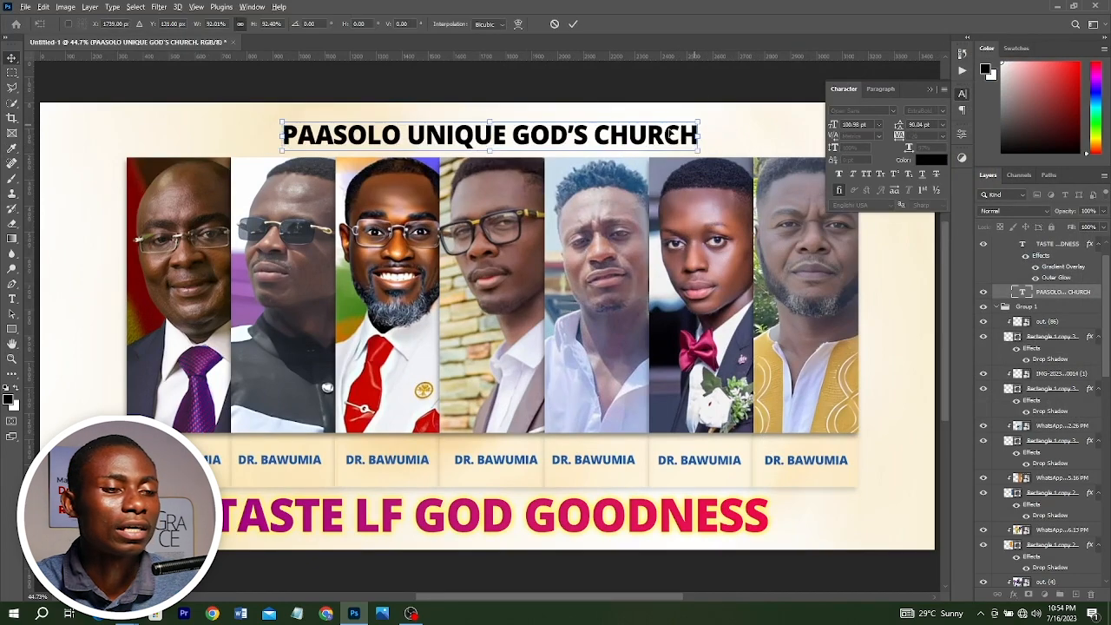
click(573, 25)
click(927, 90)
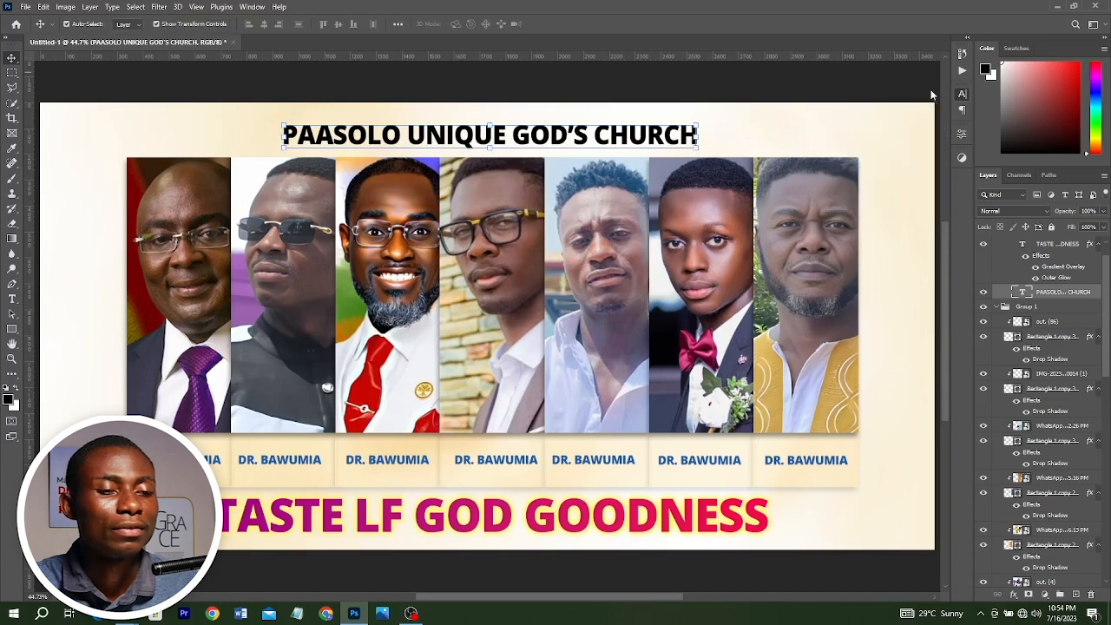